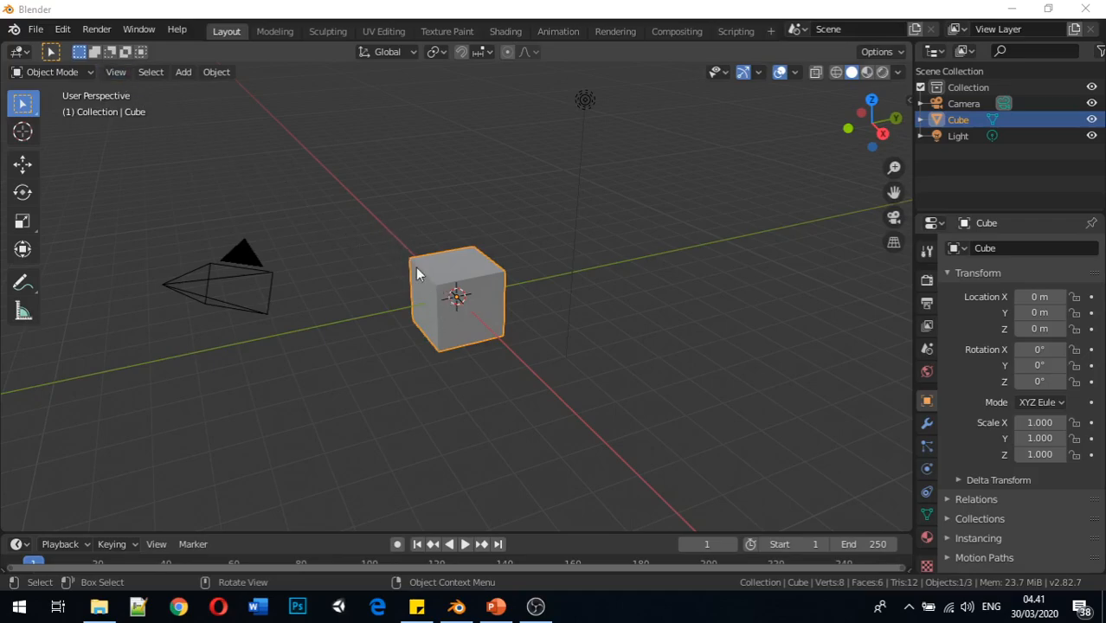
- Delete the default cube from the scene
key(x)
click(443, 307)
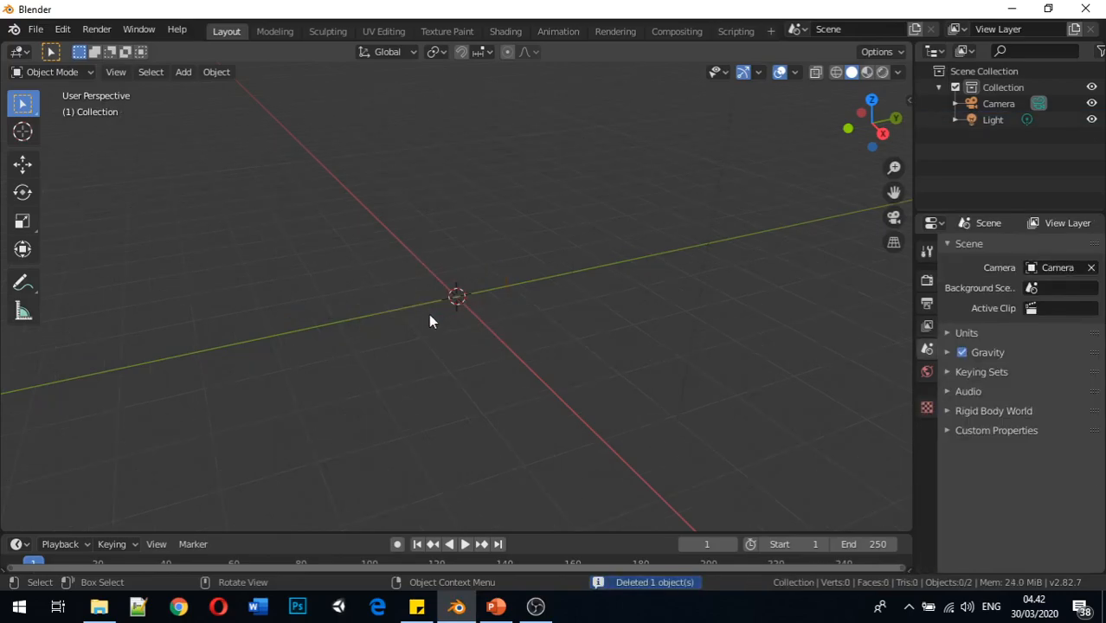
middle_drag(416, 316, 550, 424)
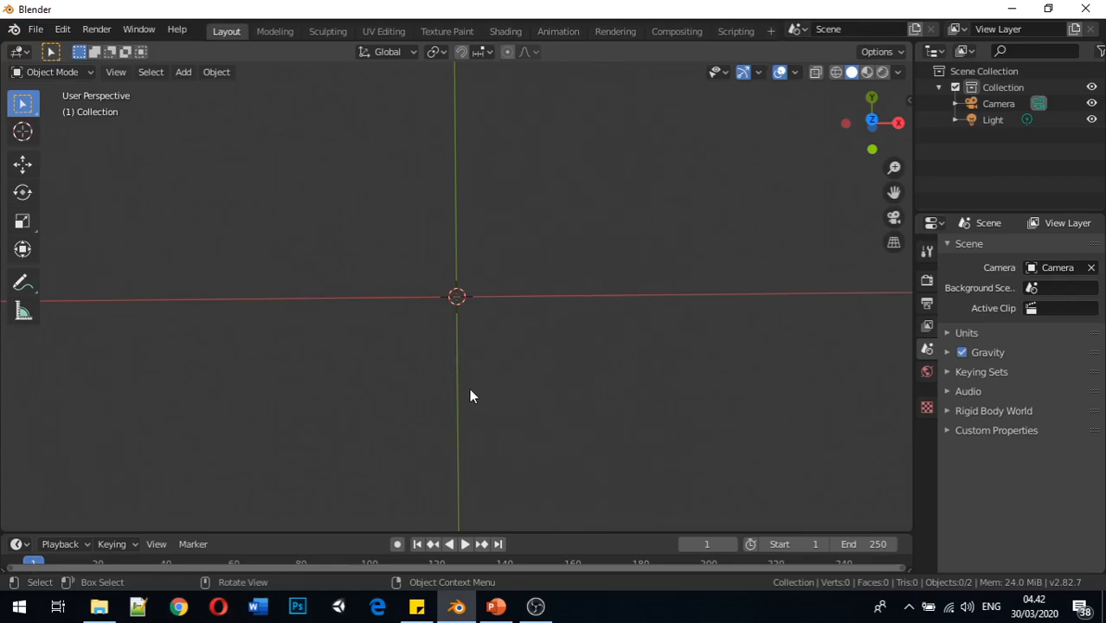
middle_drag(460, 396, 354, 279)
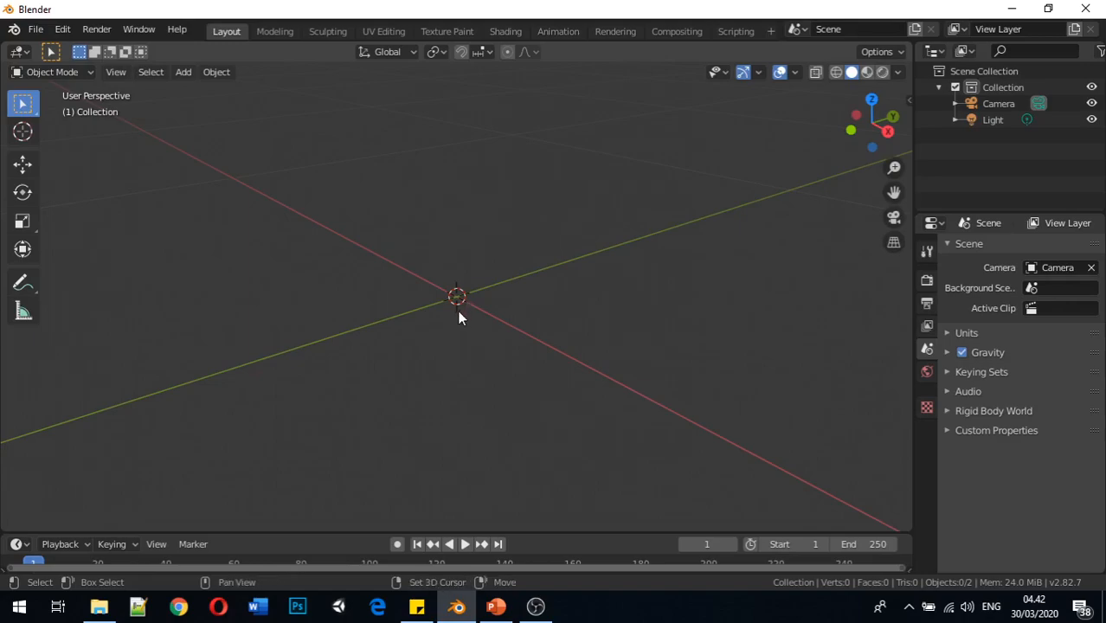
- Add a Bezier curve at the world origin
key(shift+a)
mouse_move(455, 291)
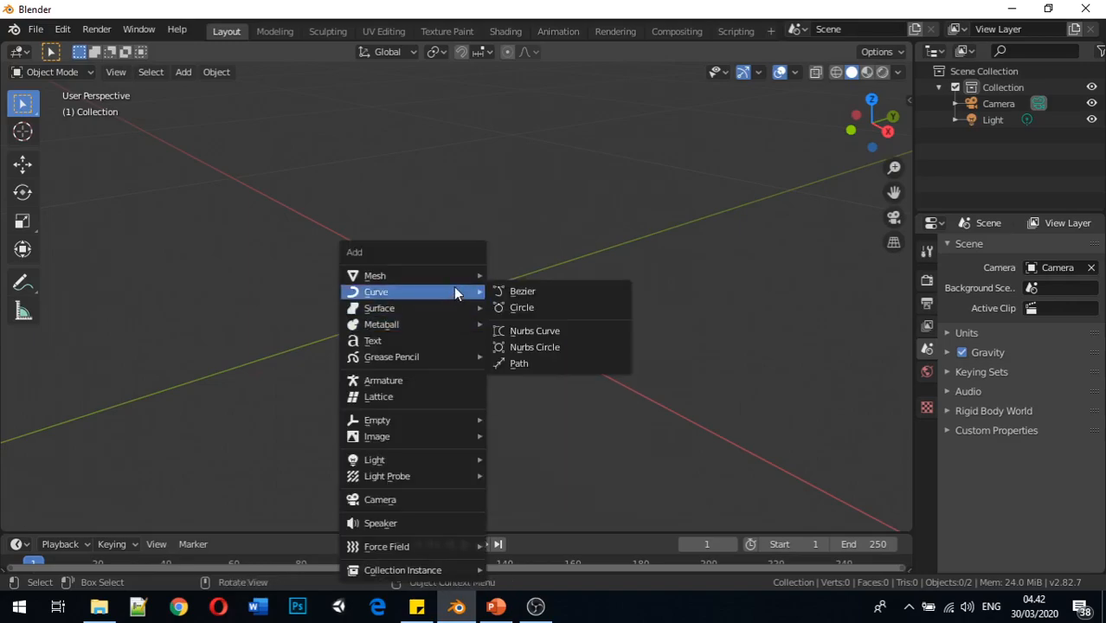
click(512, 292)
scroll(427, 314, up, 1)
scroll(425, 316, down, 4)
scroll(424, 307, up, 1)
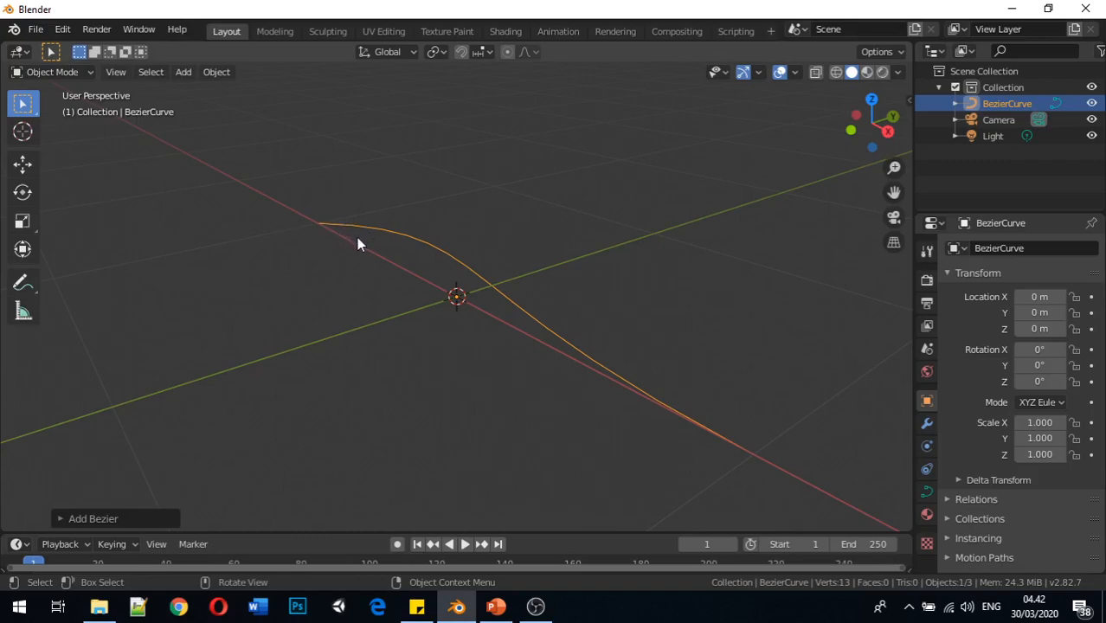
- Open the Bezier curve in Edit Mode with the control point at its negative X end selected
key(Tab)
middle_drag(358, 240, 411, 363)
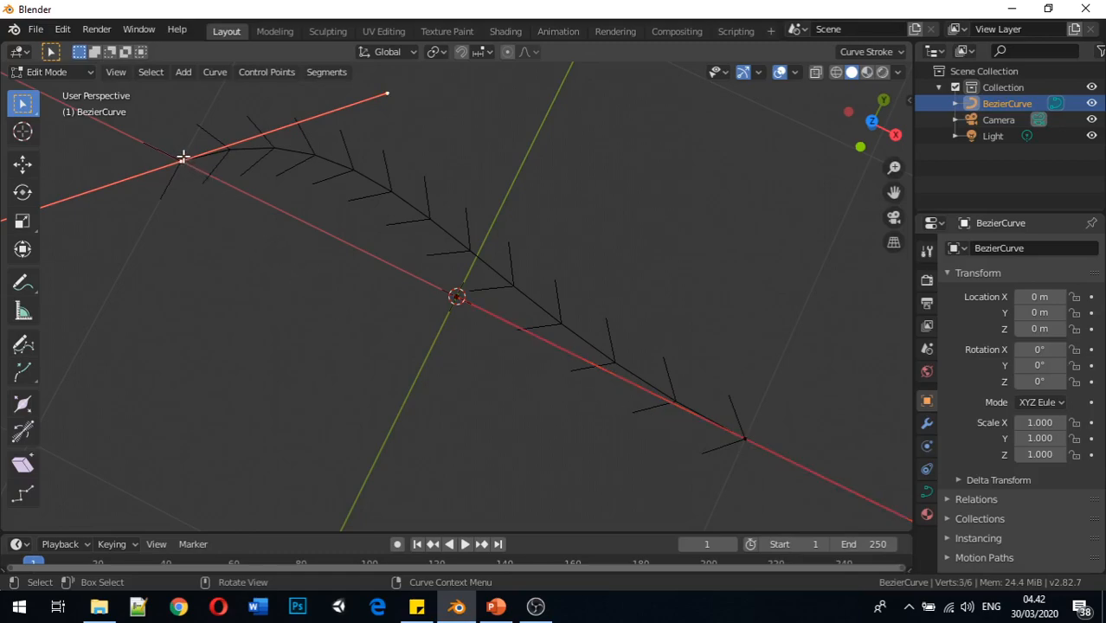
key(ctrl+z)
scroll(357, 278, down, 1)
scroll(357, 278, up, 3)
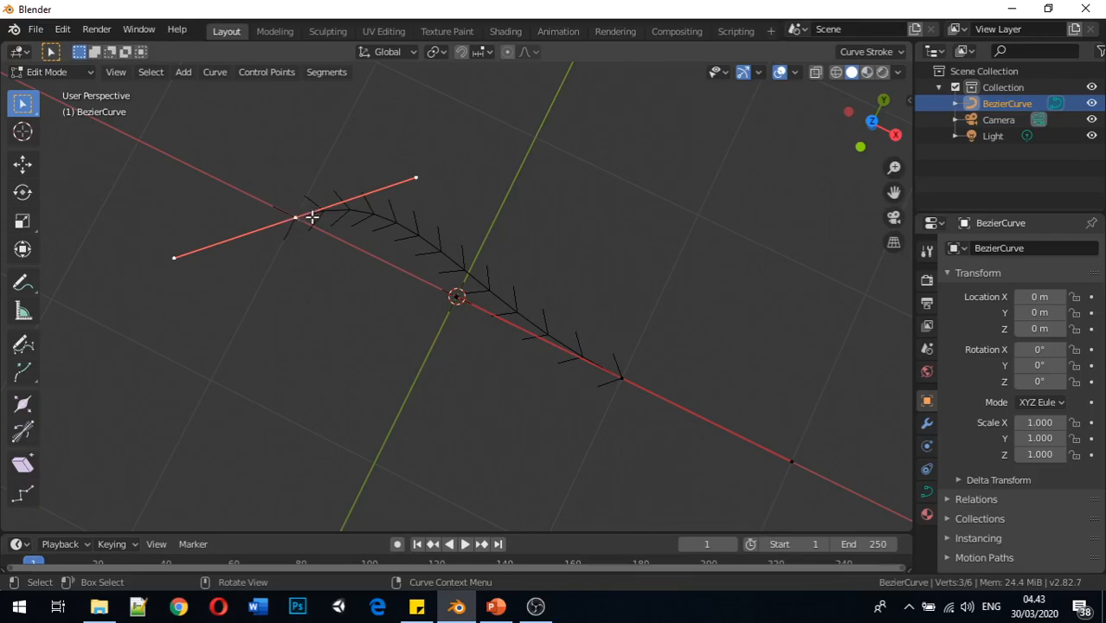
- Try moving the selected end control point along the X, Y and Z axes, and undo the move
key(g)
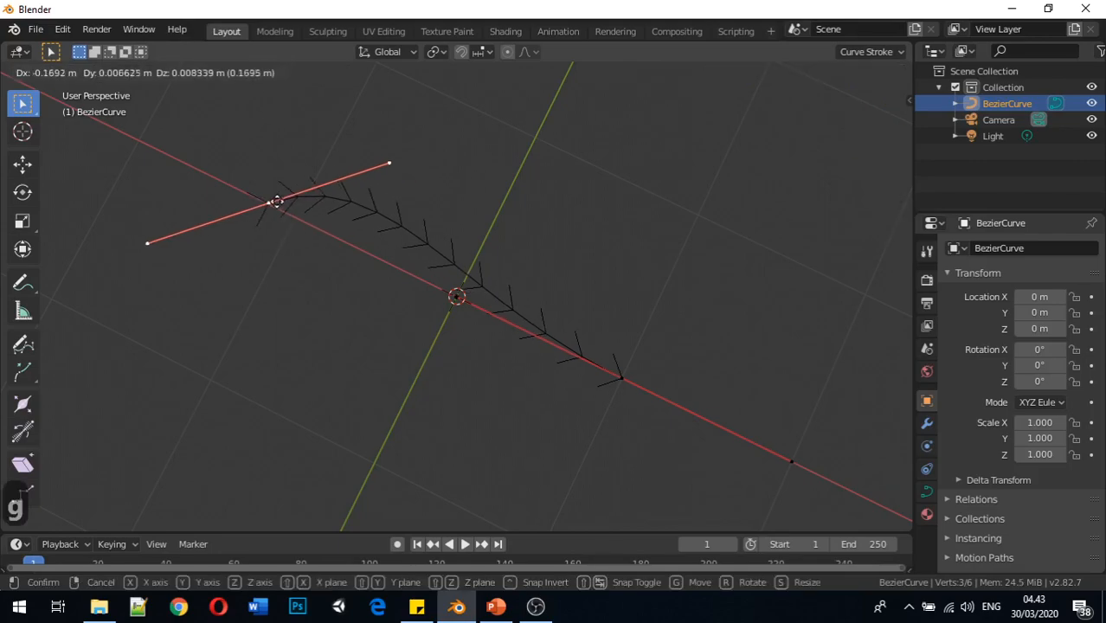
key(x)
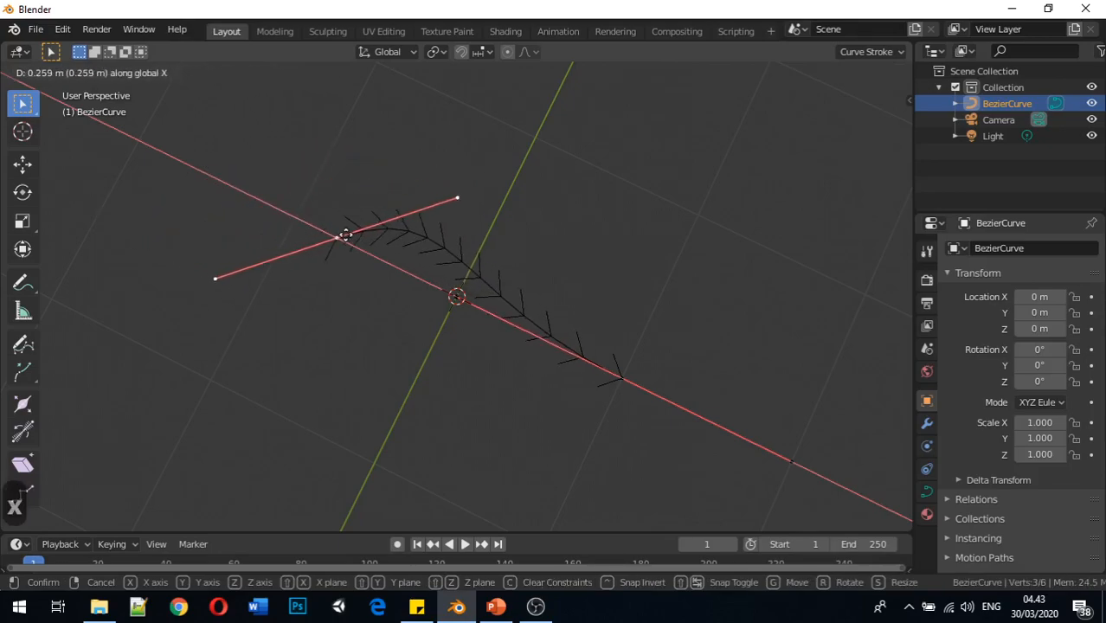
key(t)
key(y)
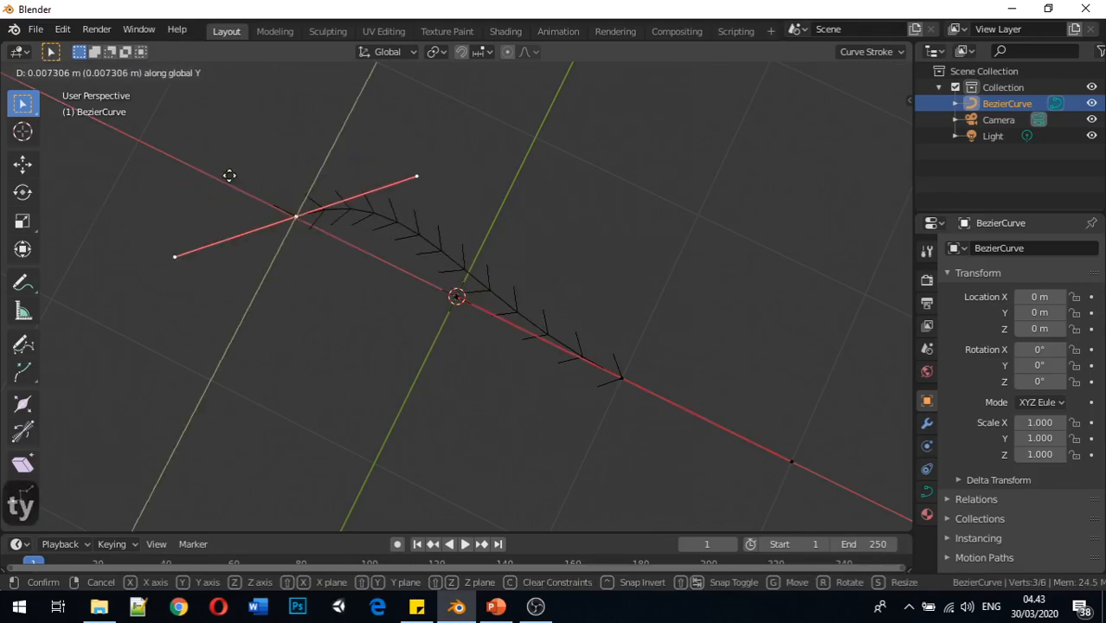
key(z)
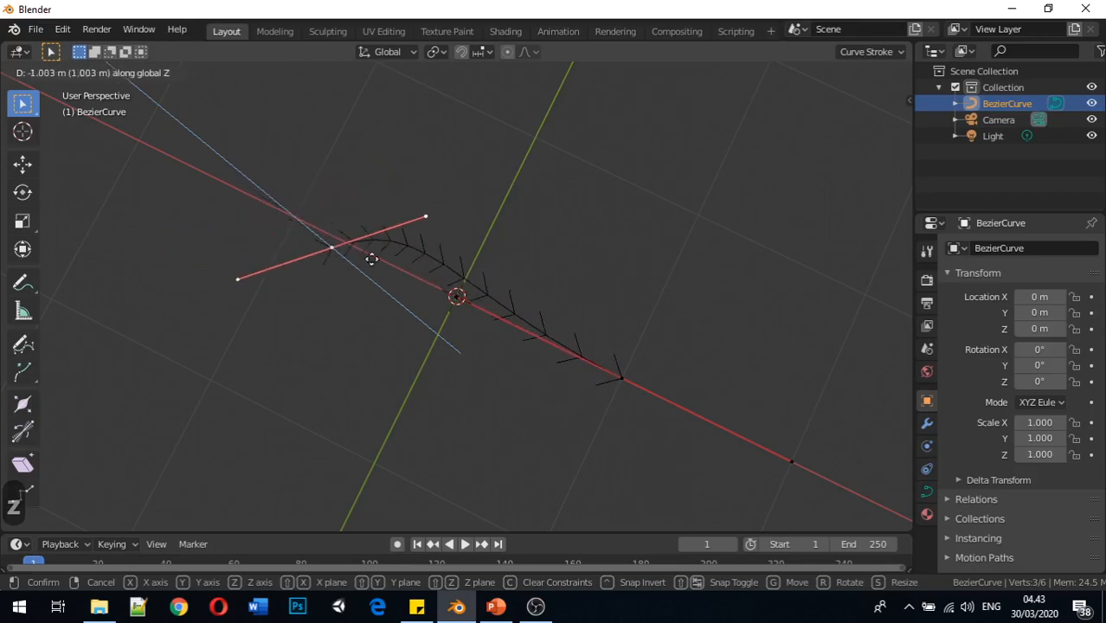
click(279, 223)
middle_drag(279, 228, 306, 107)
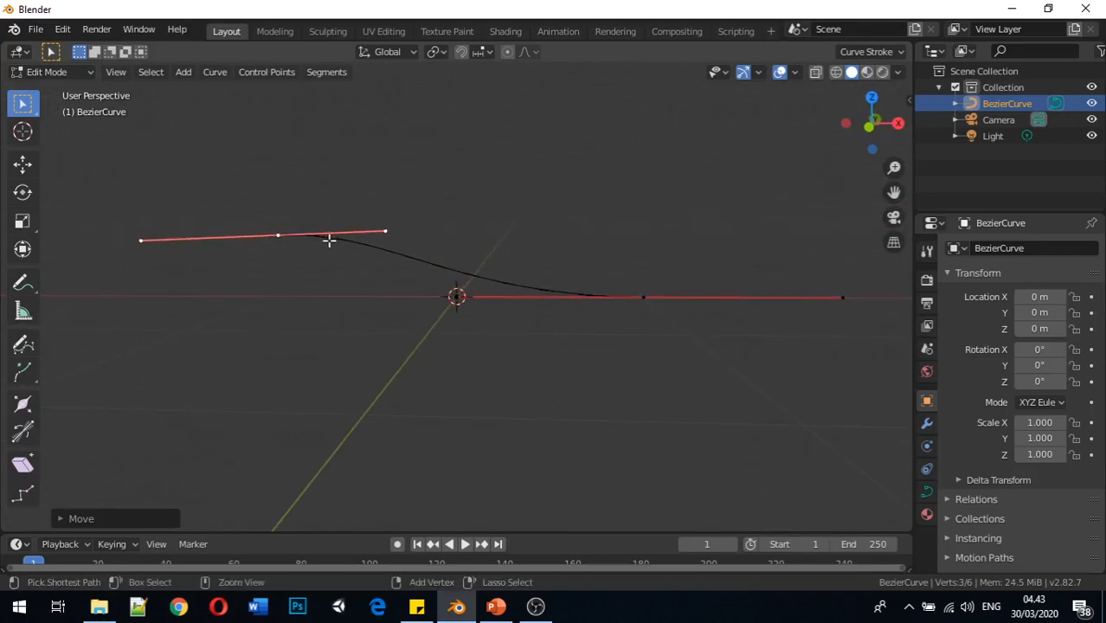
key(ctrl+z)
- Select each handle of the curve's negative X end in turn, as well as the control point between them
middle_drag(311, 281, 286, 332)
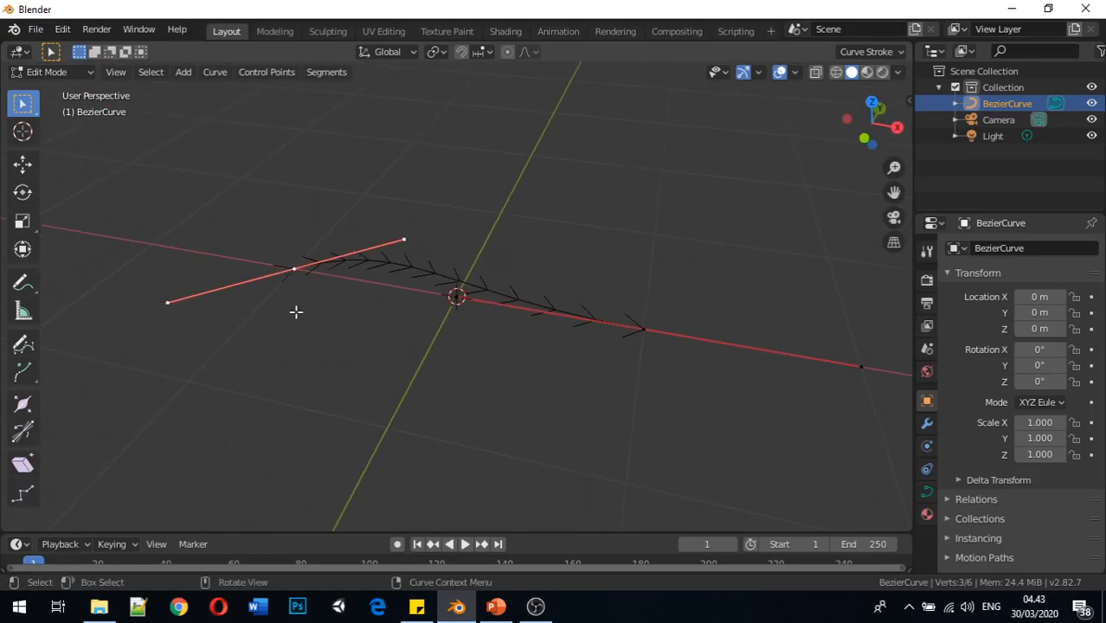
middle_drag(328, 317, 298, 372)
click(439, 179)
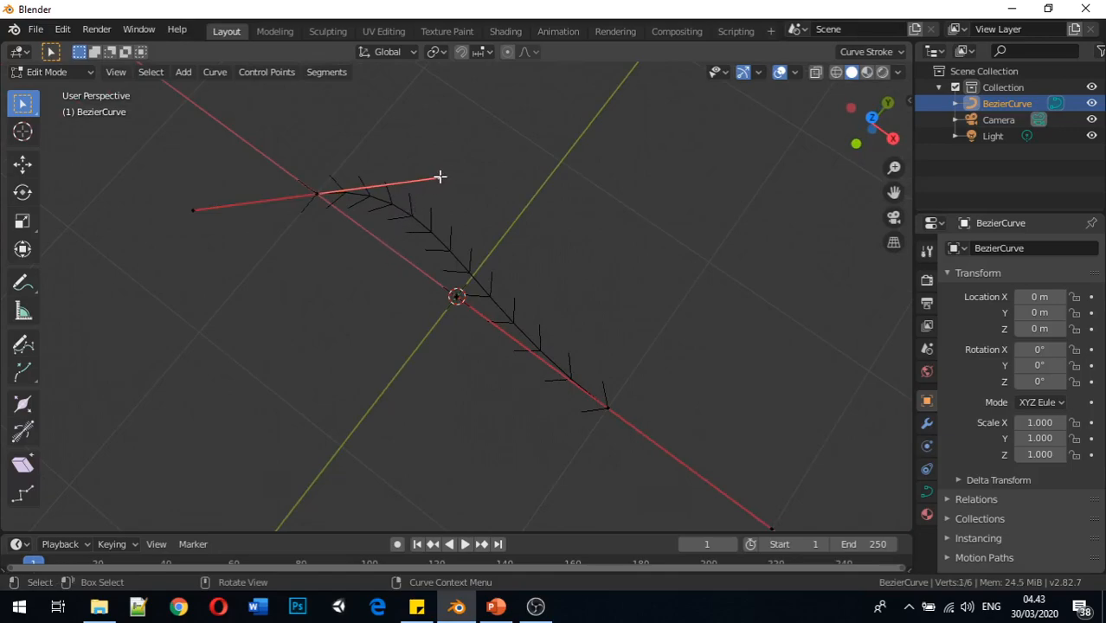
click(195, 211)
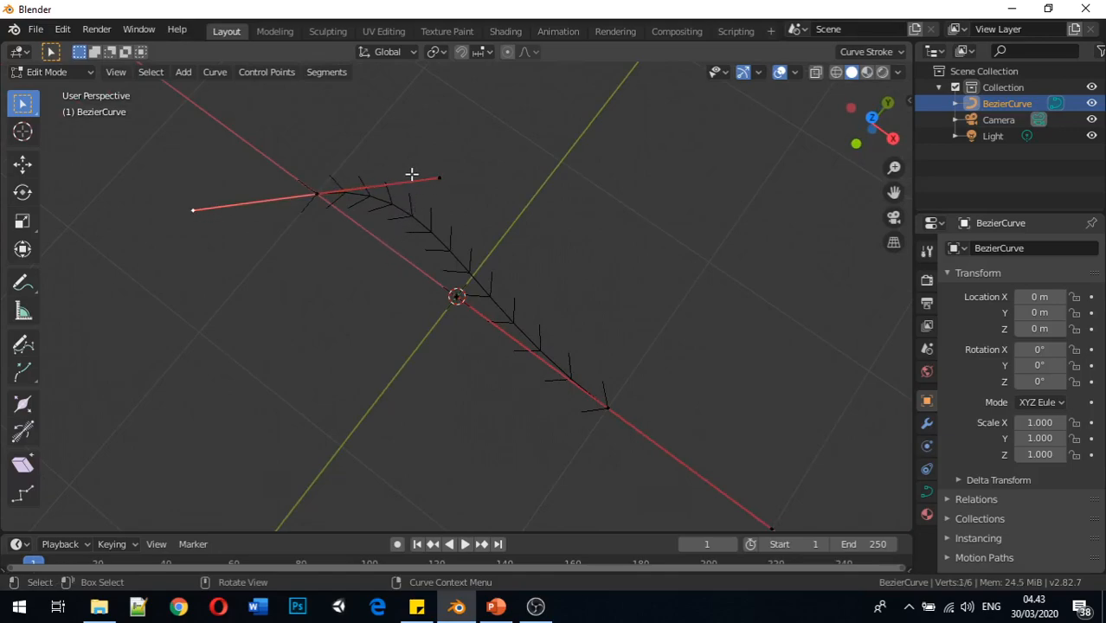
click(439, 178)
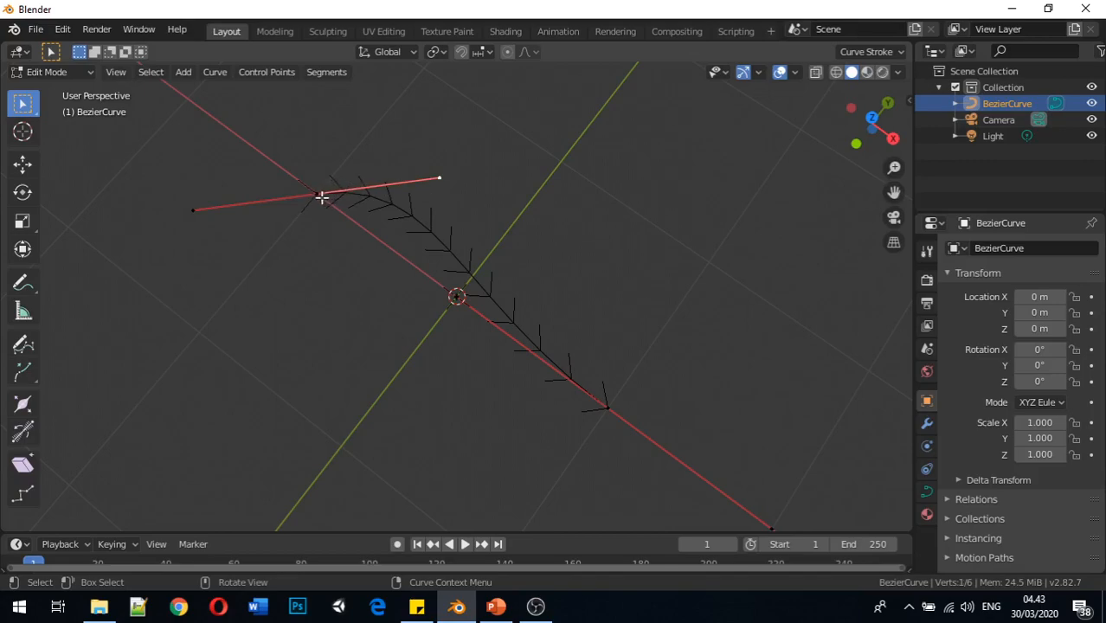
click(318, 194)
- Try moving the inner handle of that control point along the X, Y and Z axes, and undo the move
click(440, 181)
key(g)
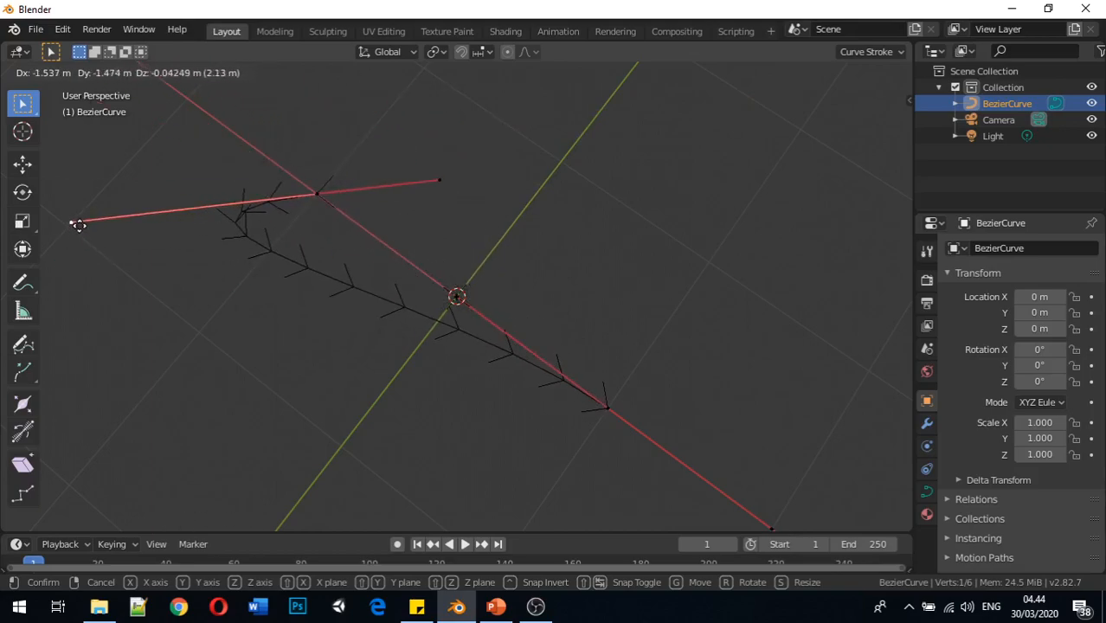
key(x)
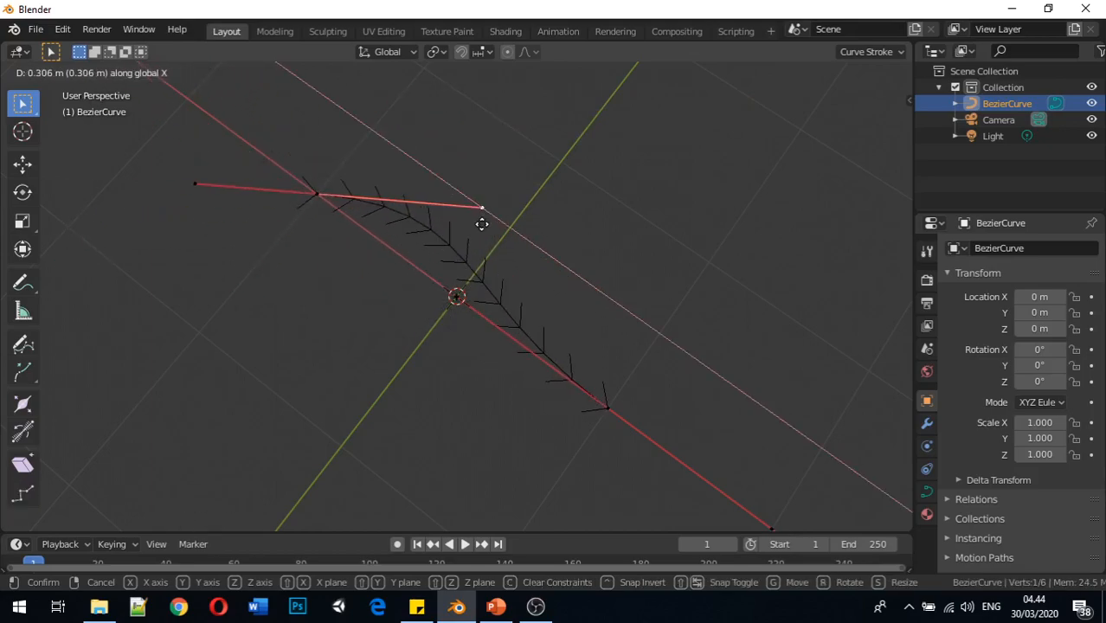
key(y)
key(z)
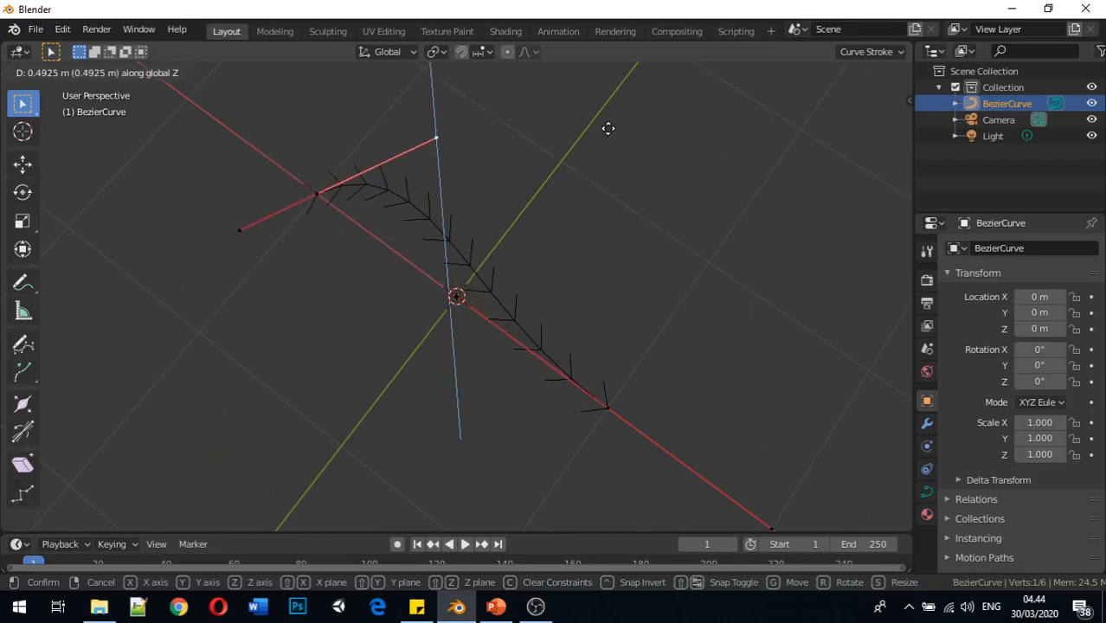
click(604, 107)
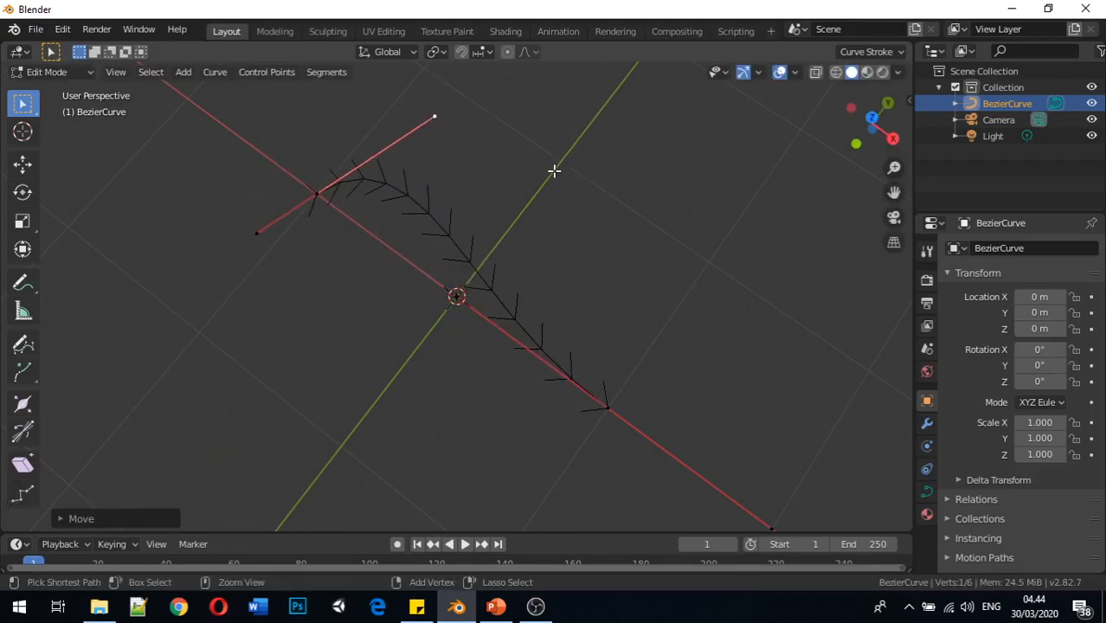
key(ctrl+z)
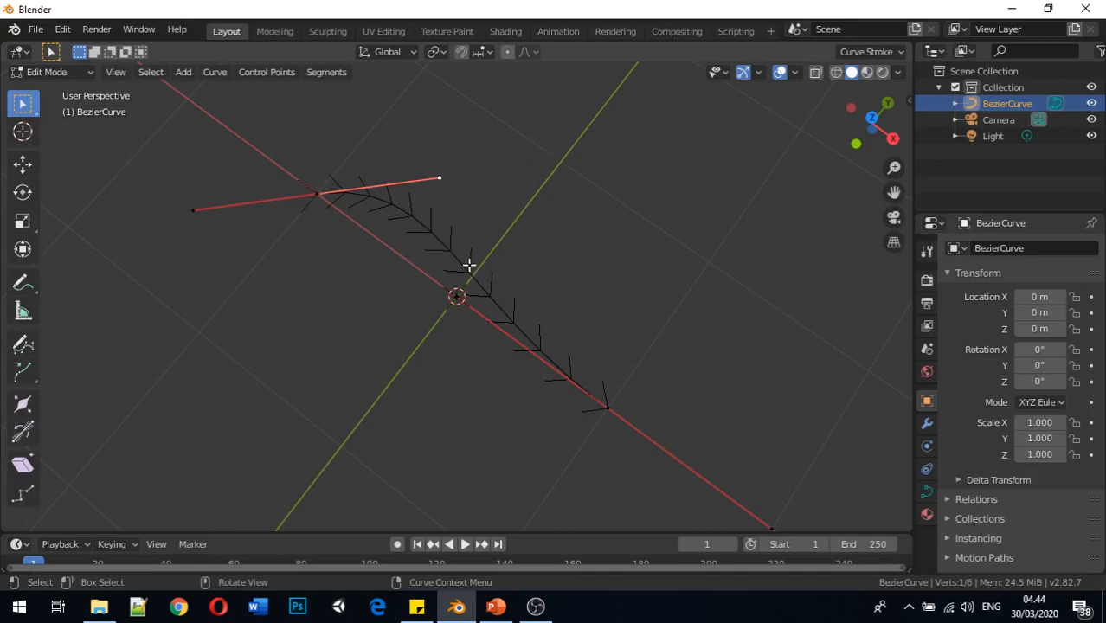
- Return to Object Mode and duplicate the Bezier curve about 2.19 m along the Y axis
scroll(370, 297, down, 5)
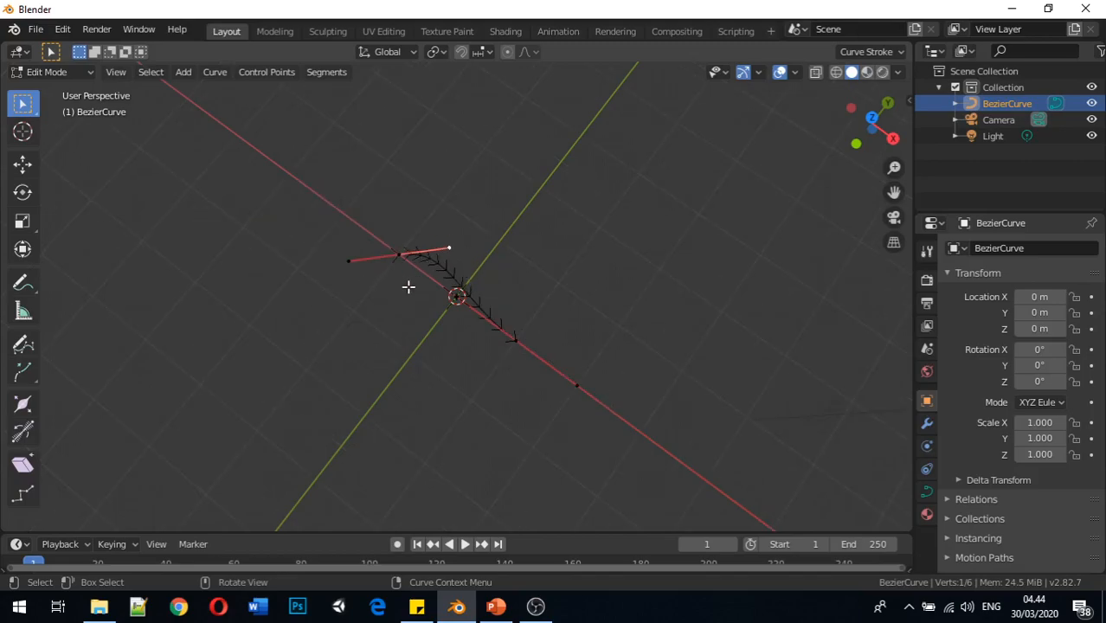
key(Tab)
middle_drag(478, 343, 385, 323)
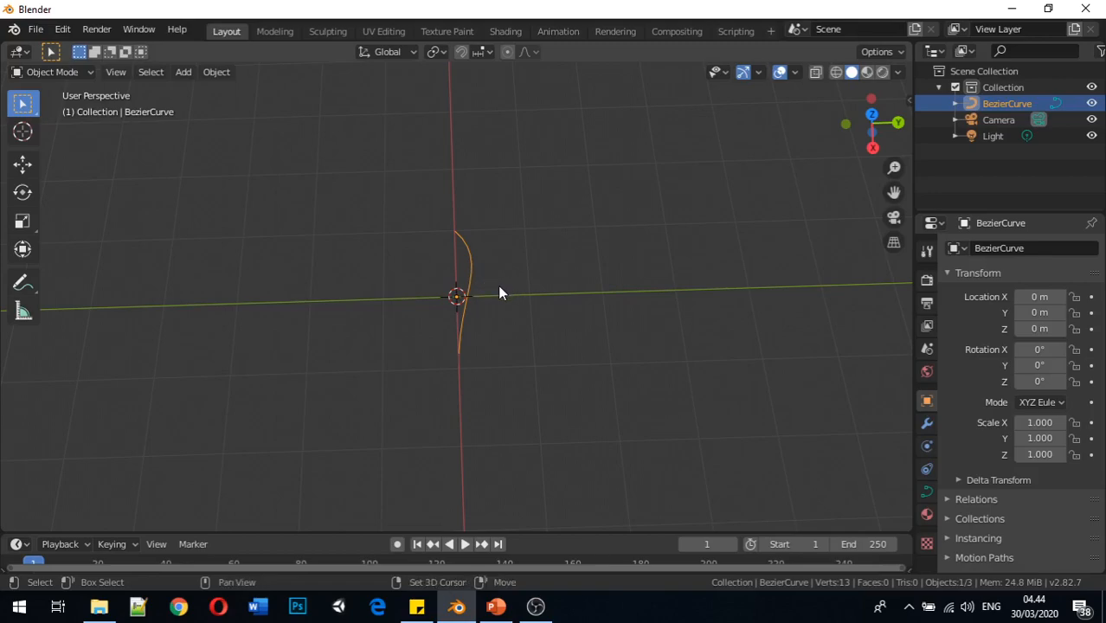
key(shift+d)
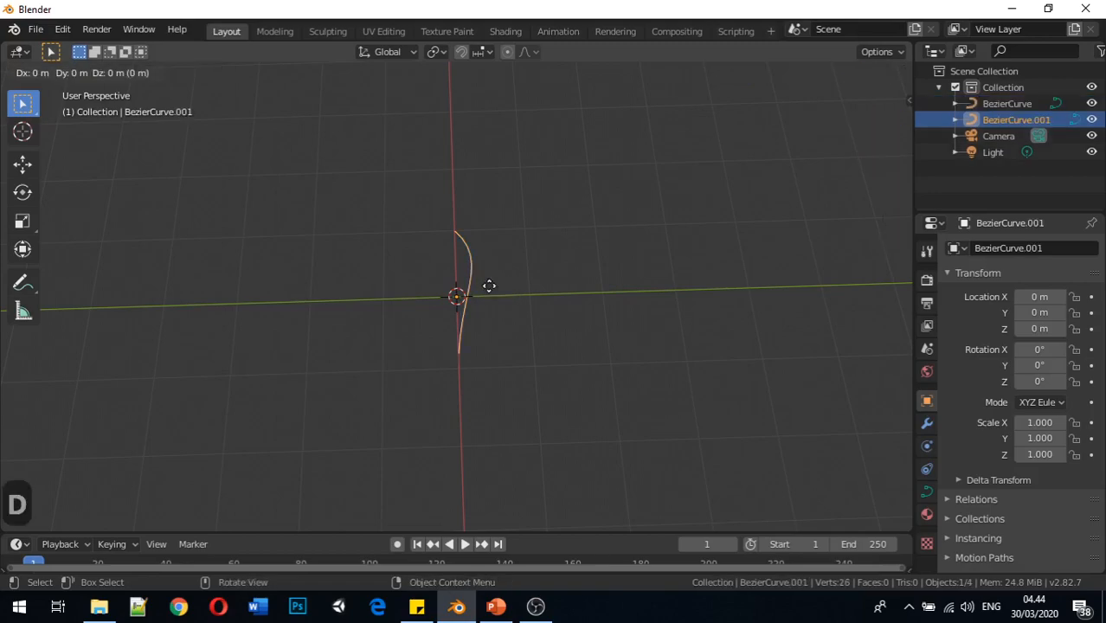
key(y)
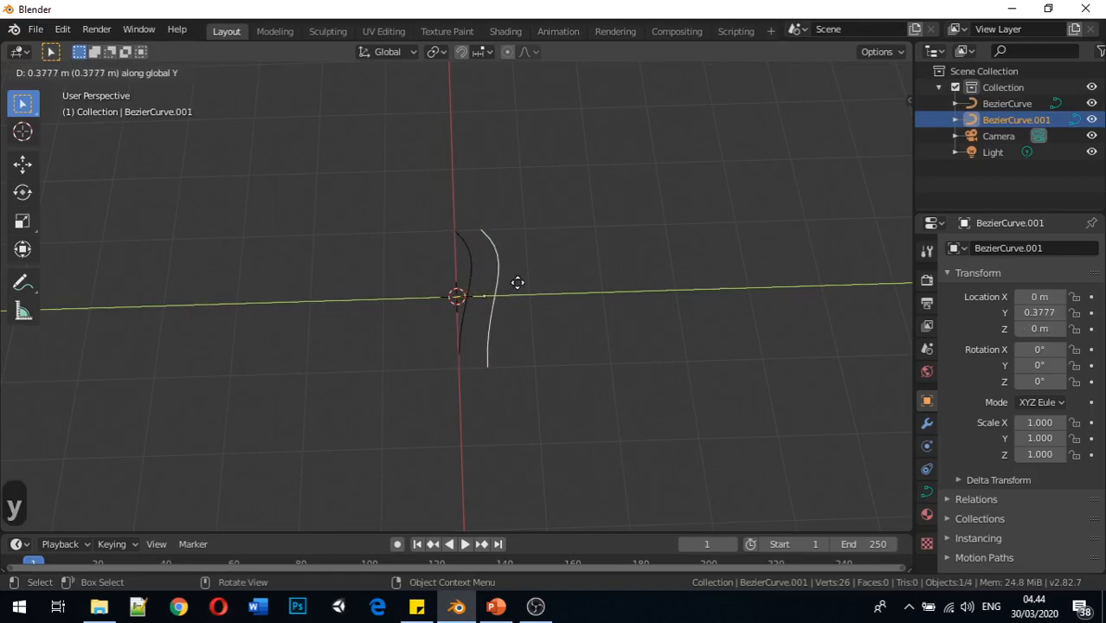
click(651, 299)
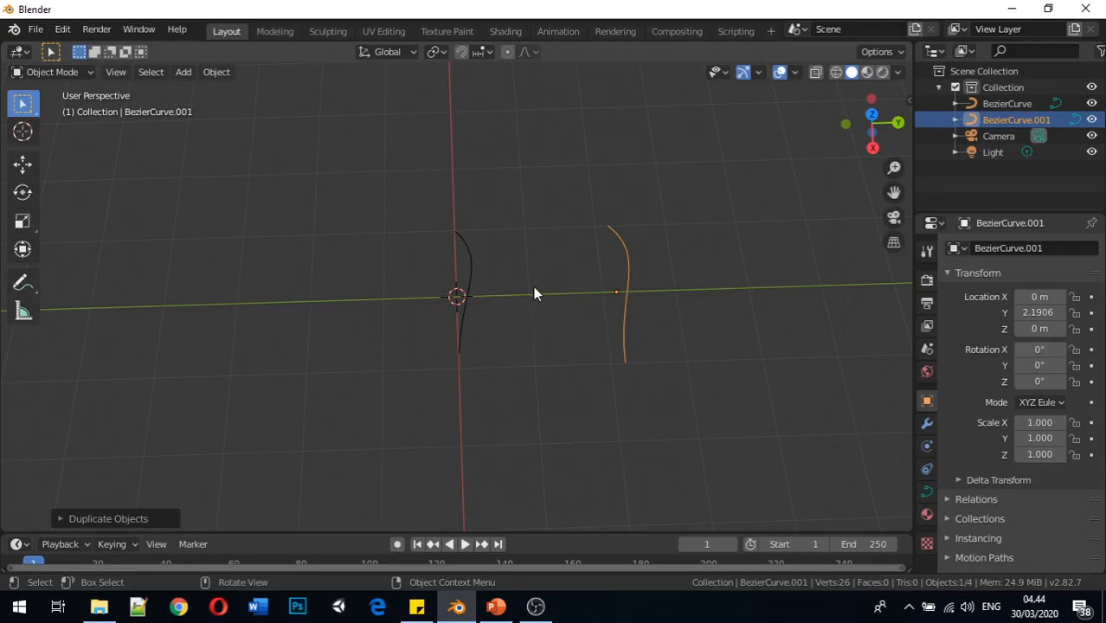
click(517, 308)
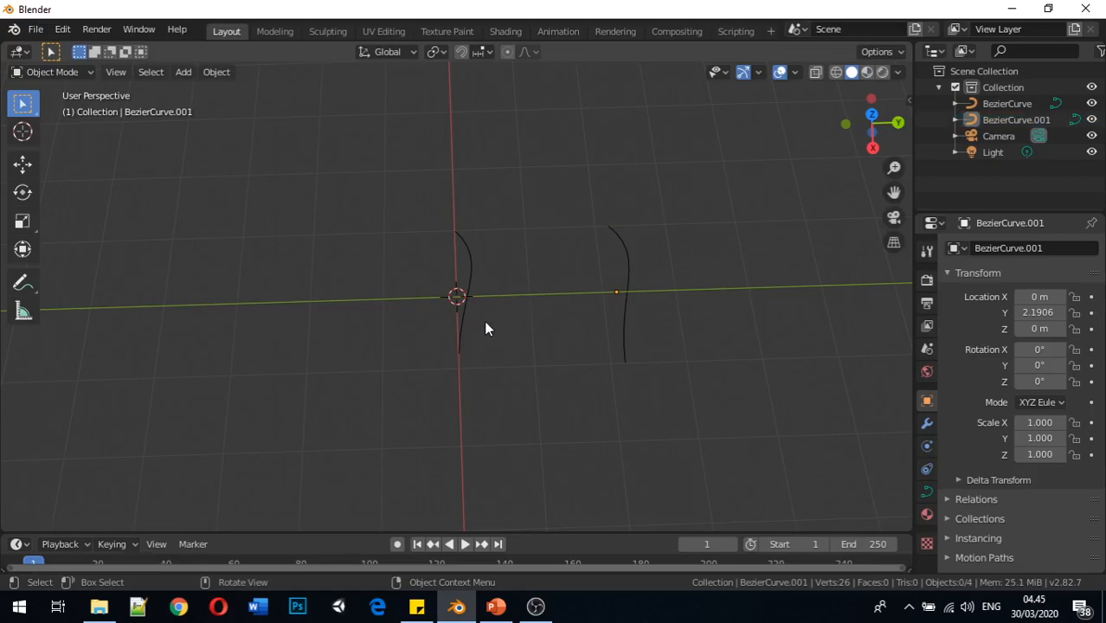
- Add a Bezier circle and move it along the Y axis to about -2.85 m
key(shift+a)
mouse_move(509, 292)
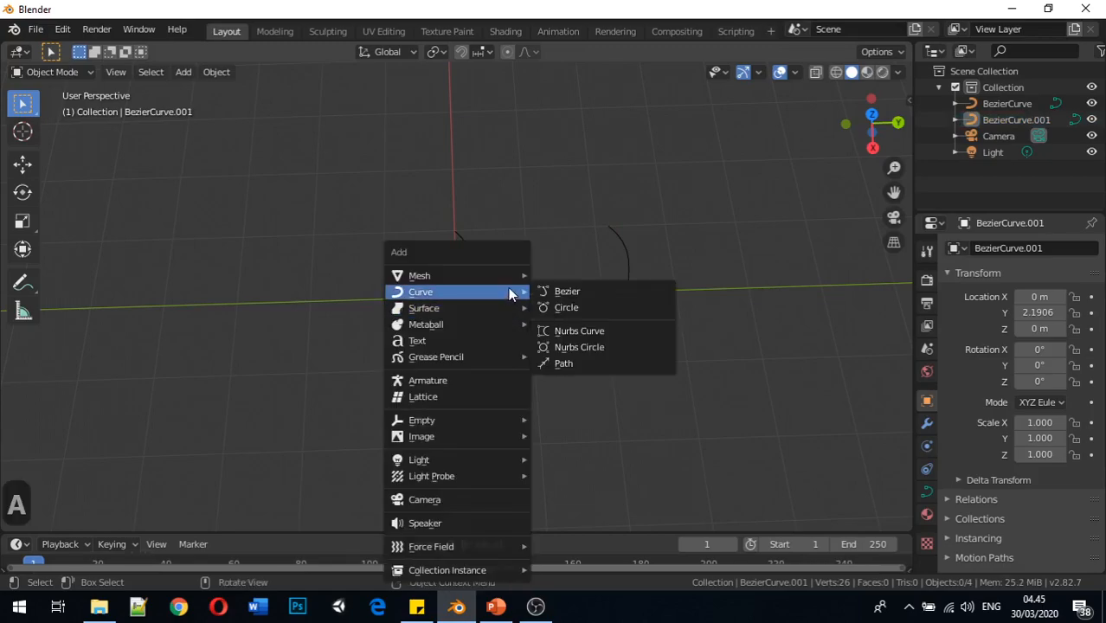
click(570, 313)
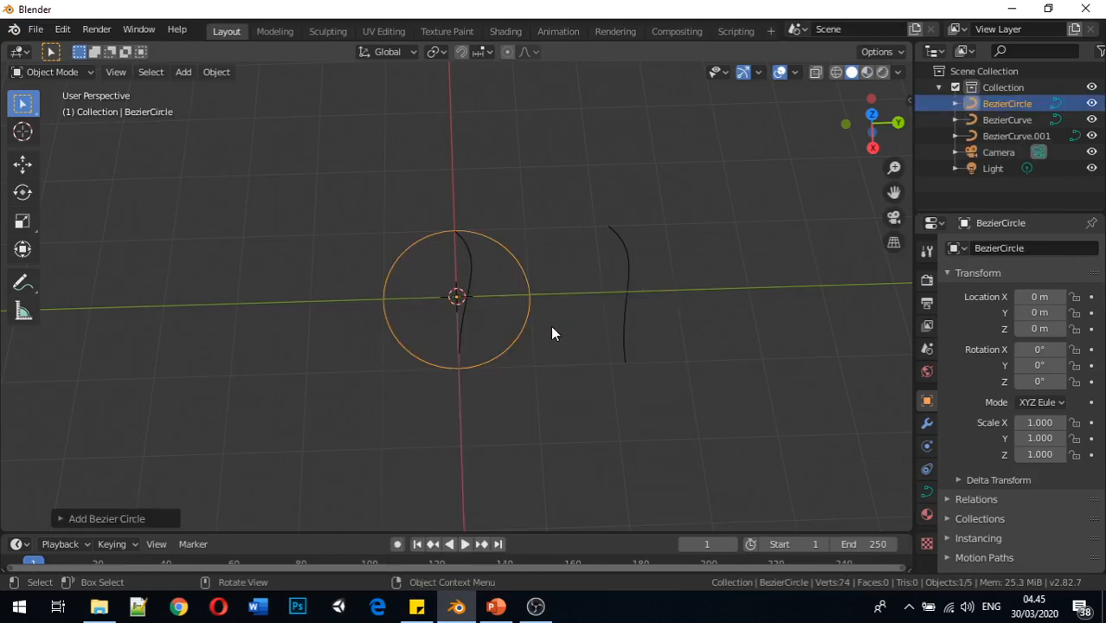
key(g)
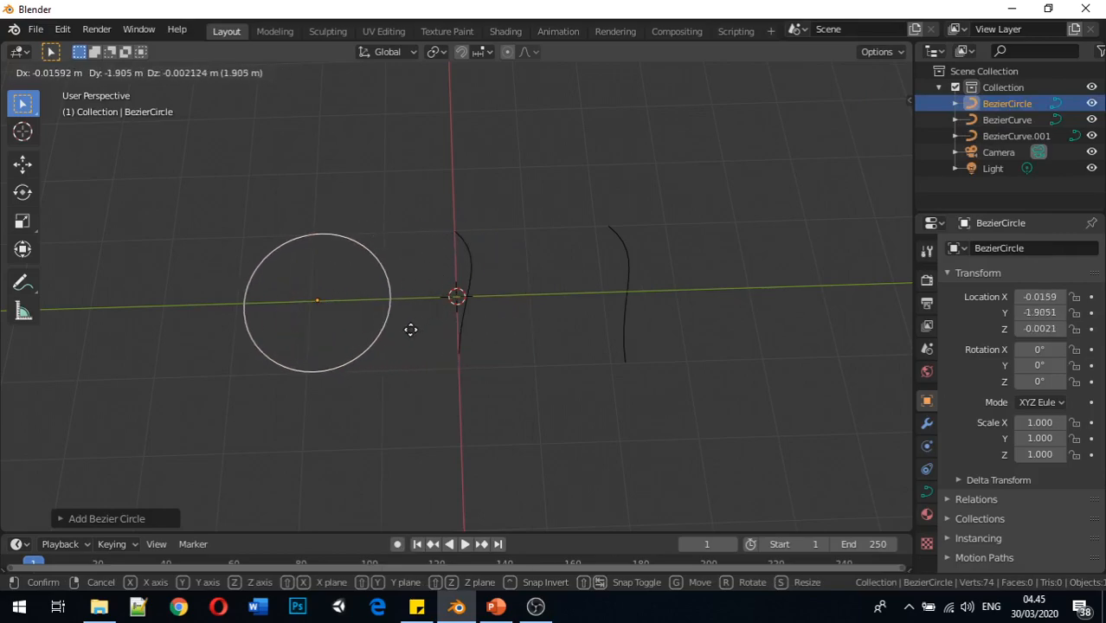
key(x)
key(y)
click(351, 329)
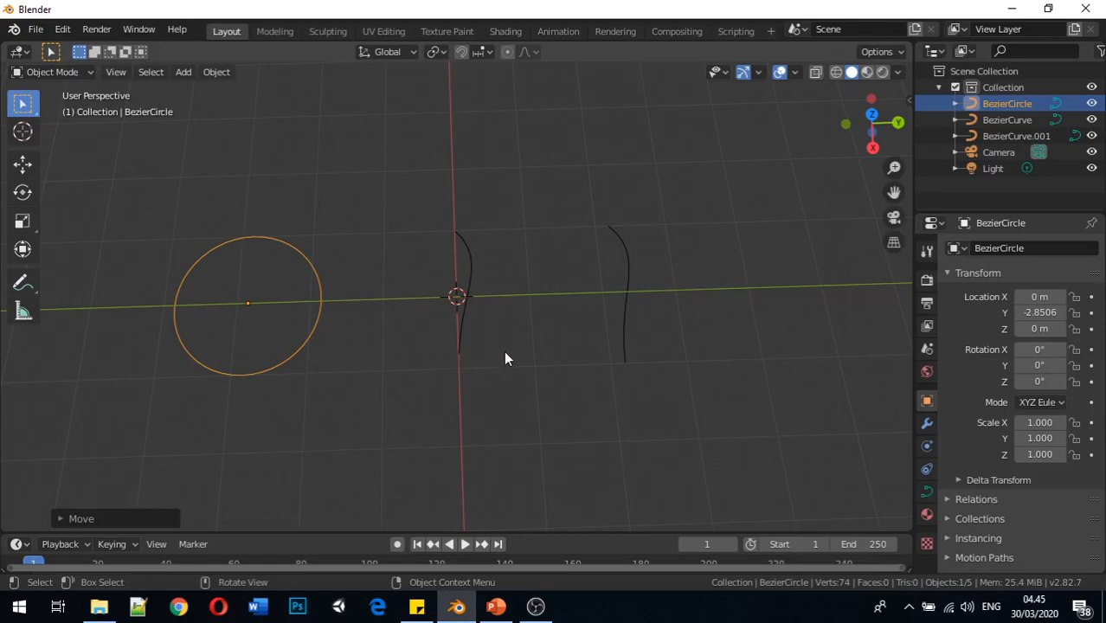
- Delete the duplicated Bezier curve
click(627, 248)
key(x)
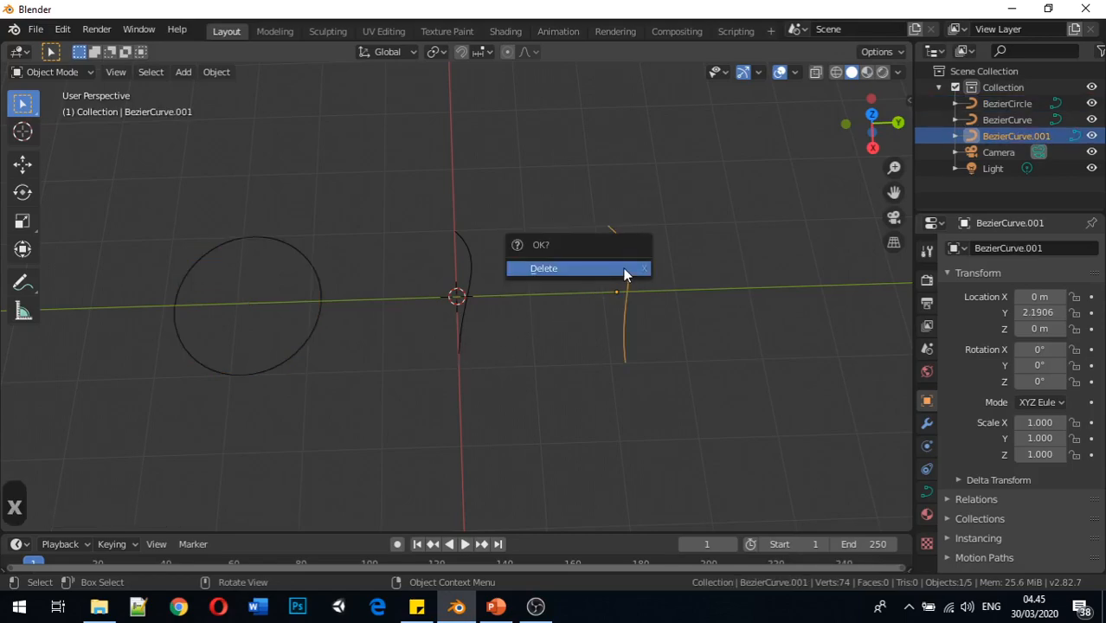
click(619, 268)
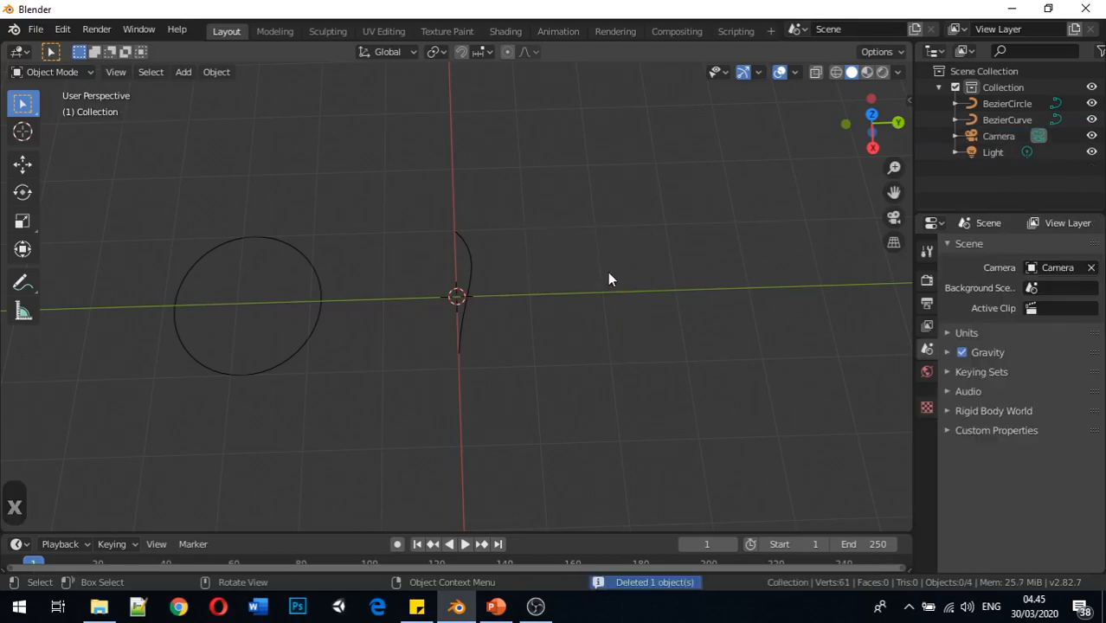
- Select the original Bezier curve at the world origin
click(471, 259)
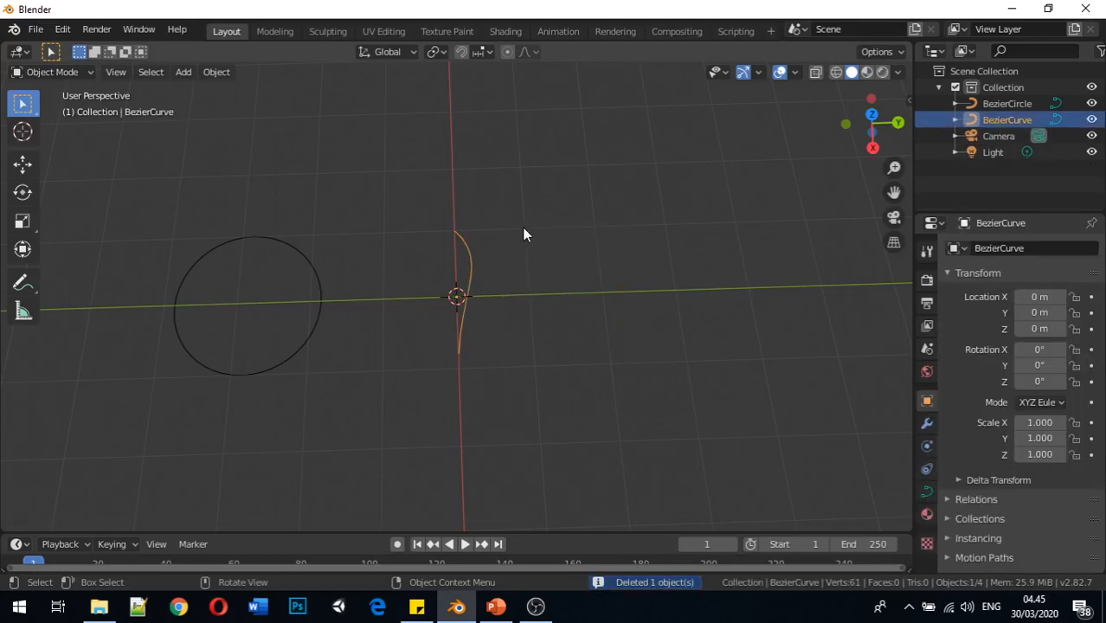
scroll(438, 276, up, 6)
middle_drag(448, 258, 583, 240)
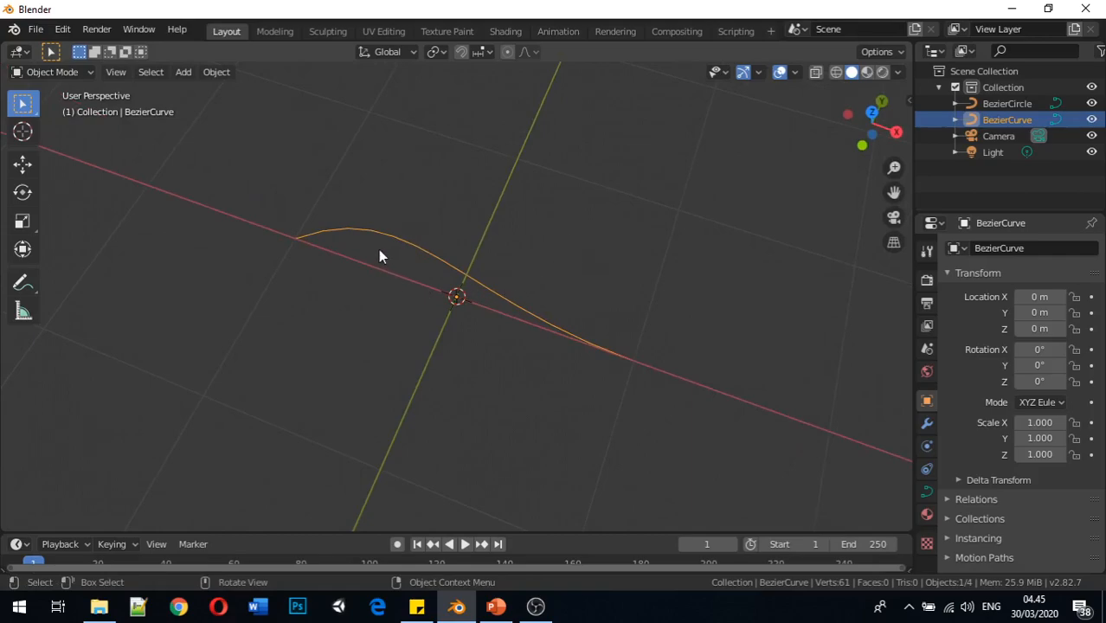
- Enter Edit Mode on the Bezier curve and select its end point on the negative X side
key(Tab)
click(294, 241)
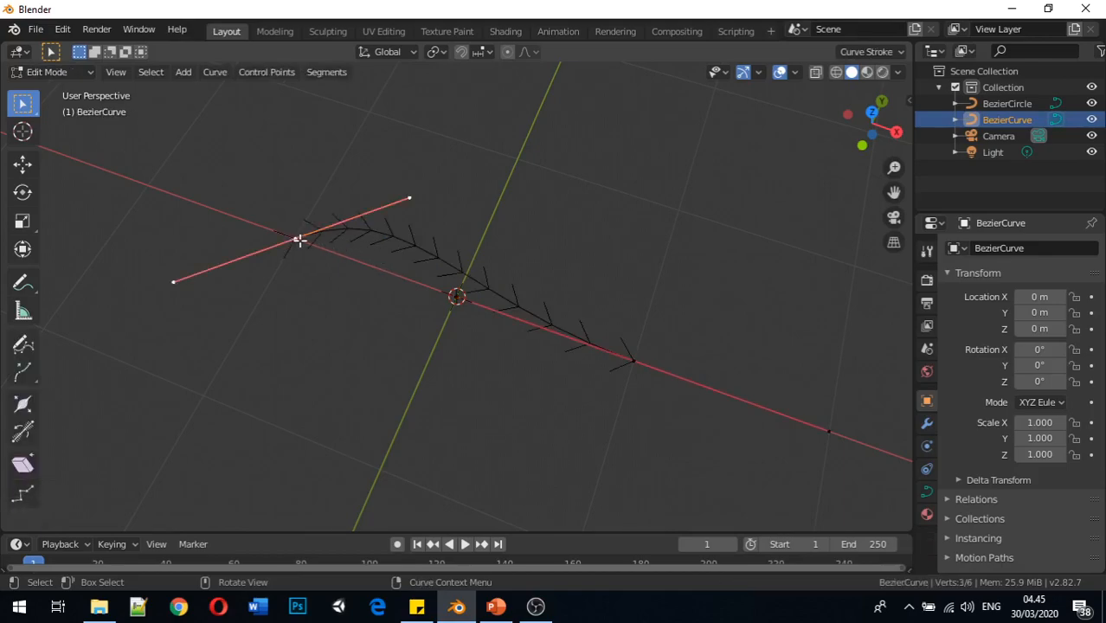
scroll(299, 242, down, 2)
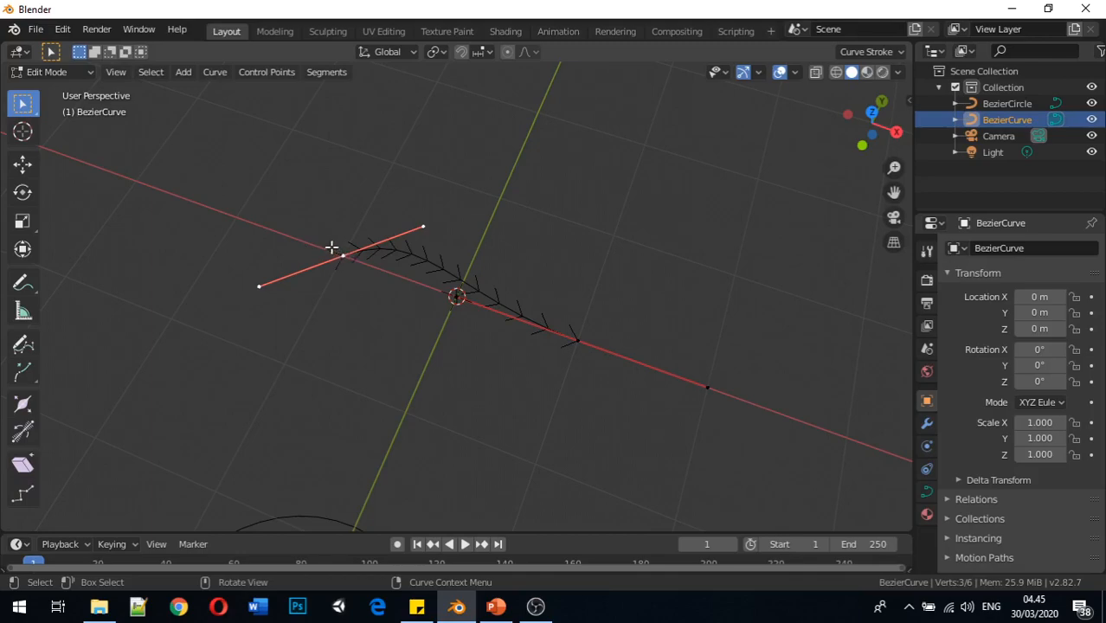
- Try extruding the selected end point about 2.08 m along negative X, and undo the extrusion
key(e)
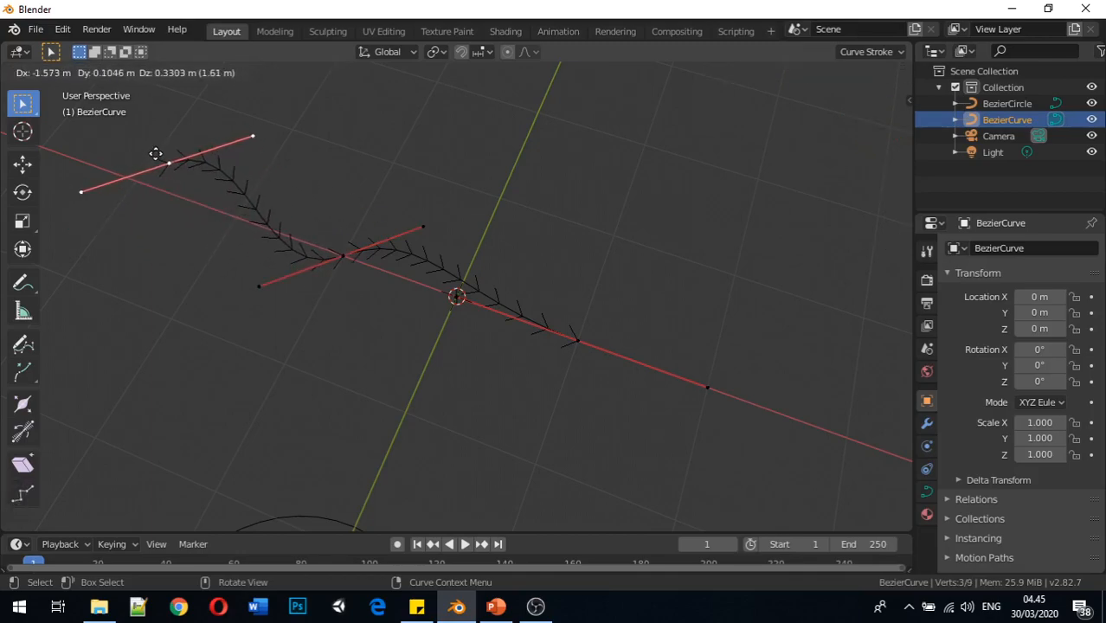
key(z)
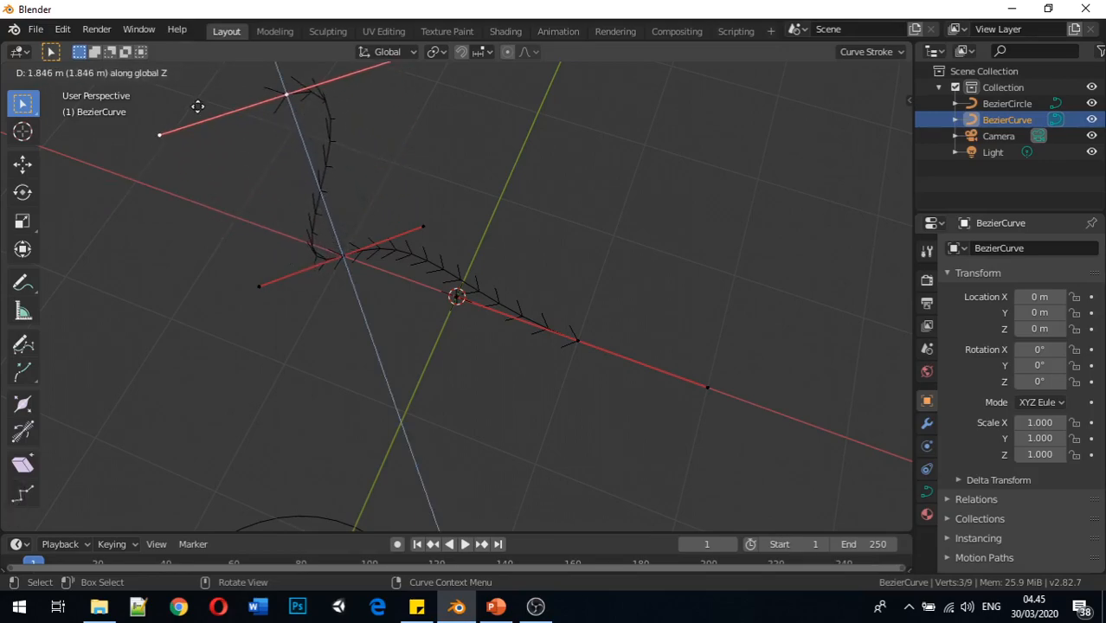
key(y)
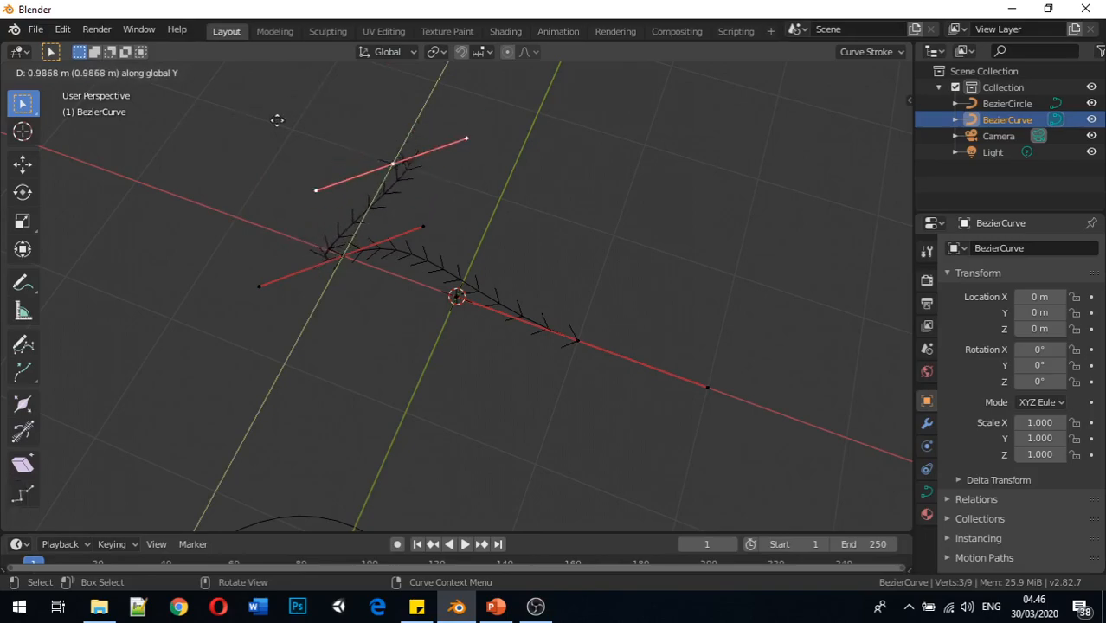
key(x)
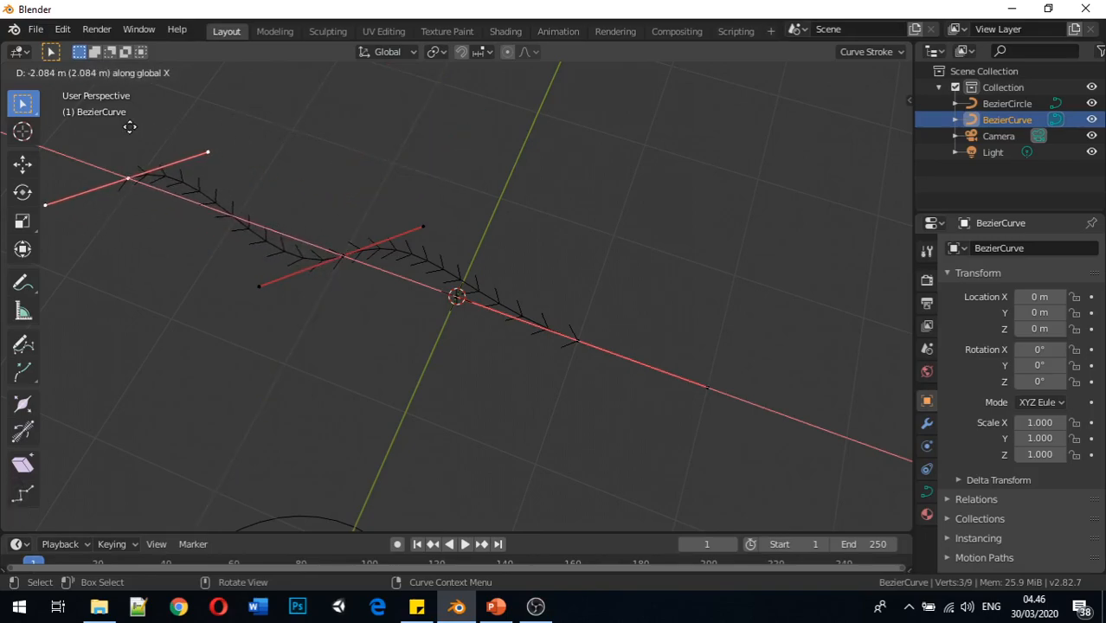
click(130, 128)
middle_drag(309, 252, 245, 221)
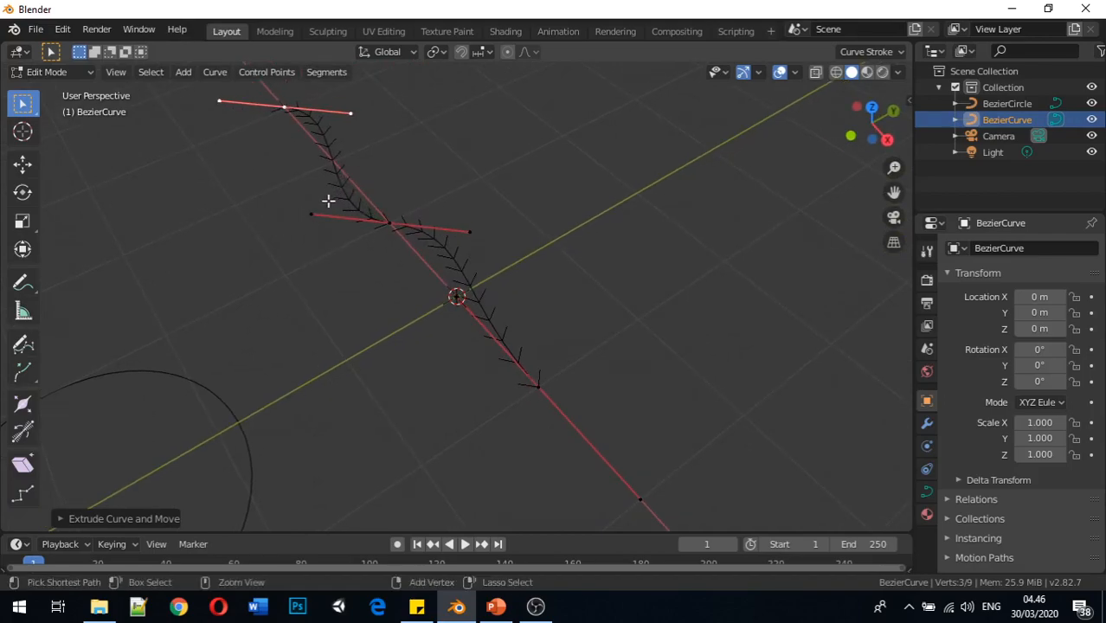
key(ctrl+z)
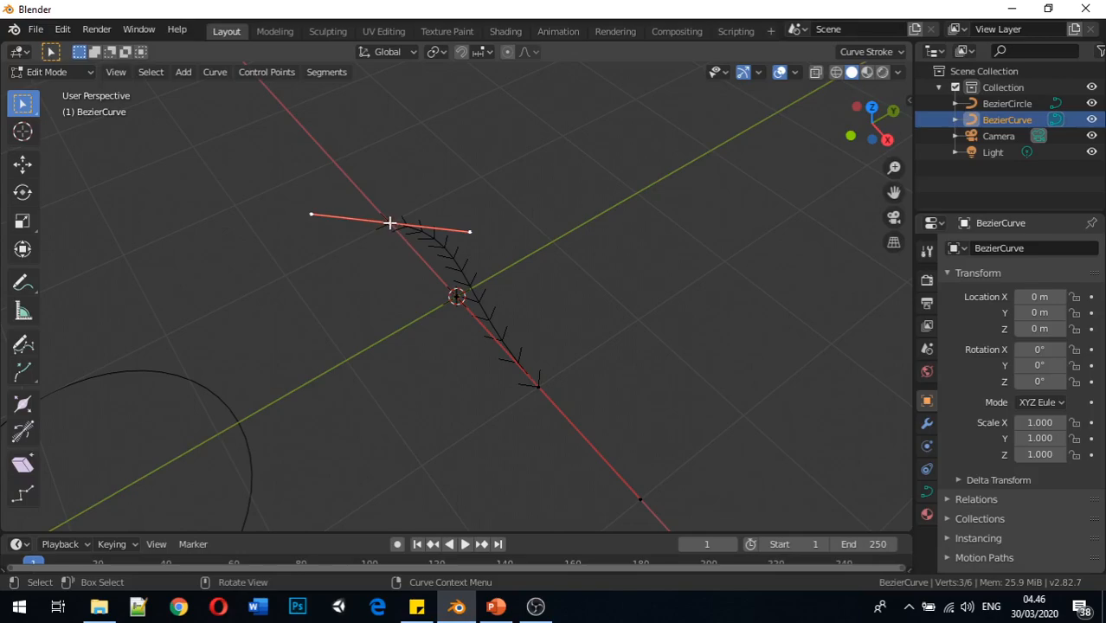
- Add the curve's other end point to the selection and subdivide the segment between them
shift+click(540, 385)
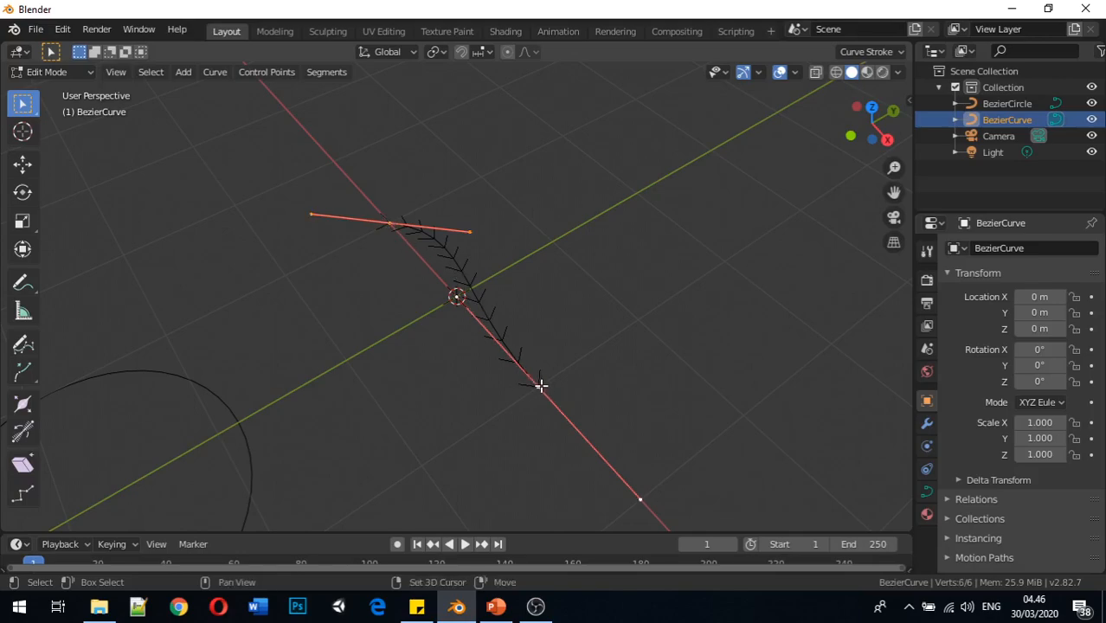
click(326, 72)
click(336, 89)
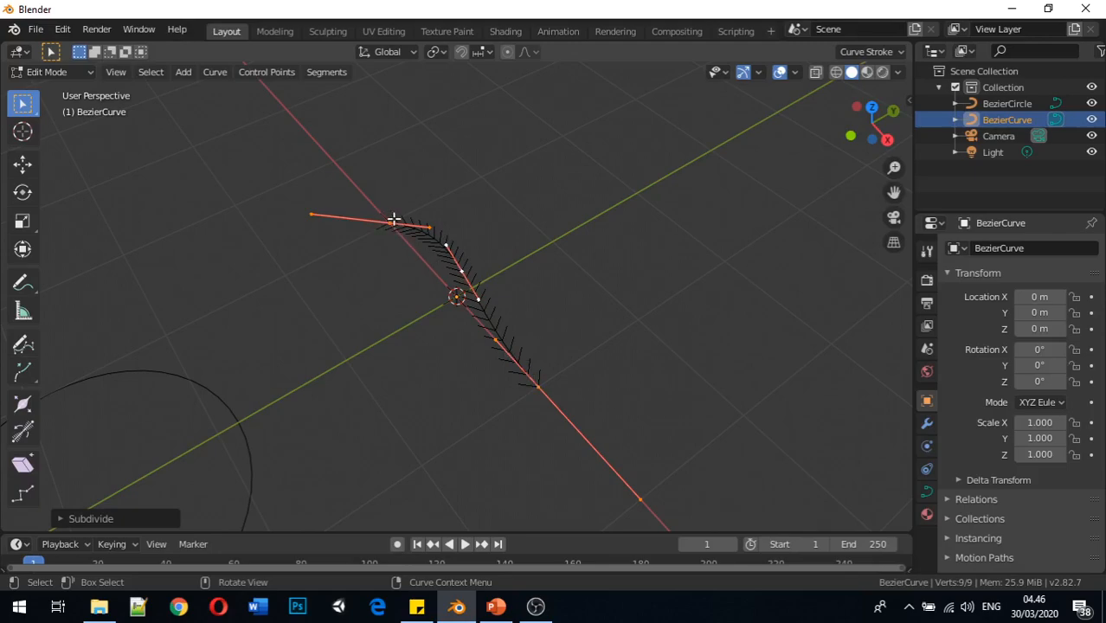
- Move the new middle control point about 0.6 m along Y and about -0.4 m along X
click(464, 271)
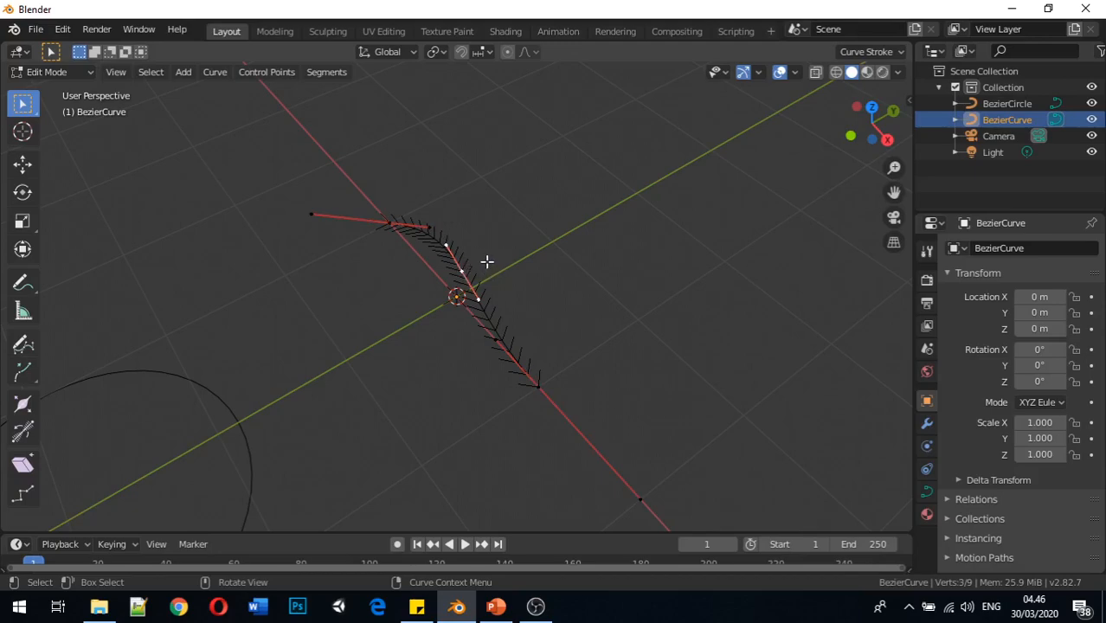
key(g)
key(y)
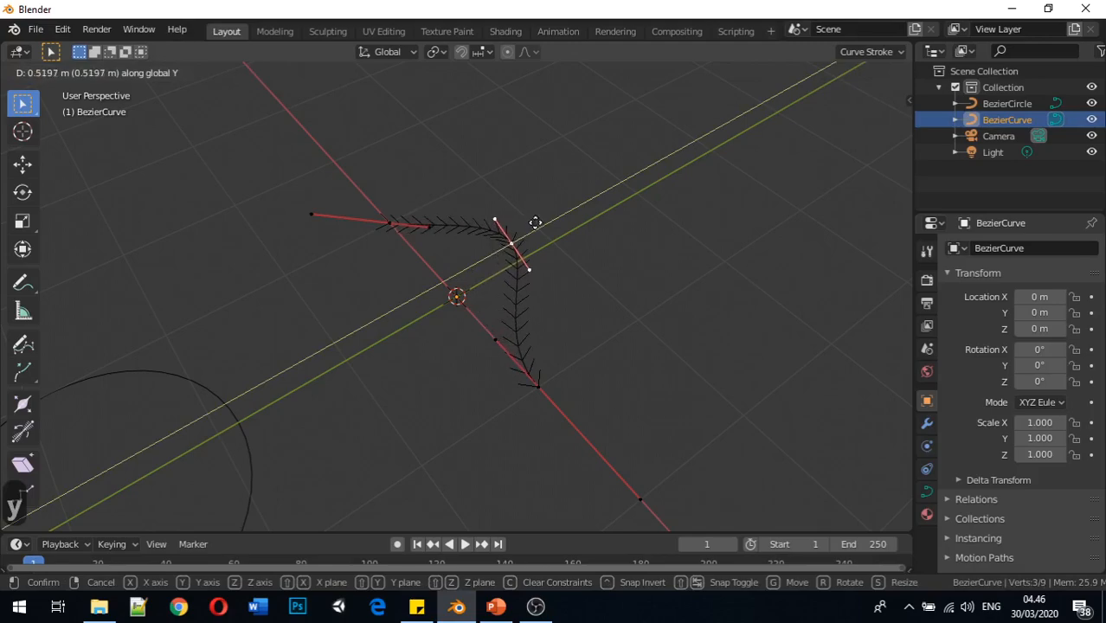
click(541, 219)
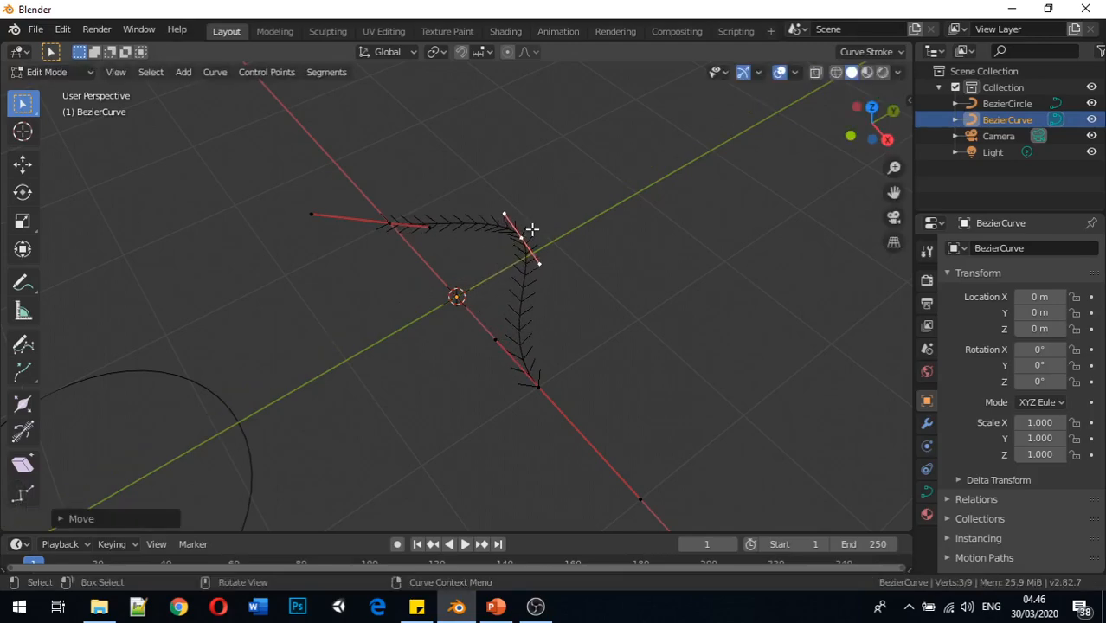
key(g)
key(x)
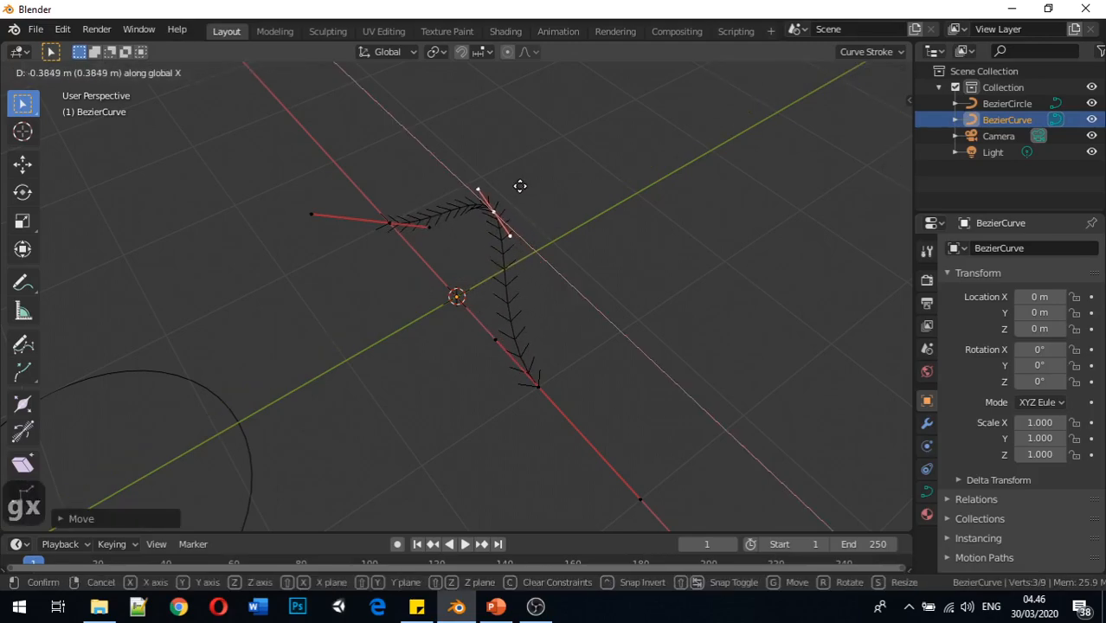
click(517, 181)
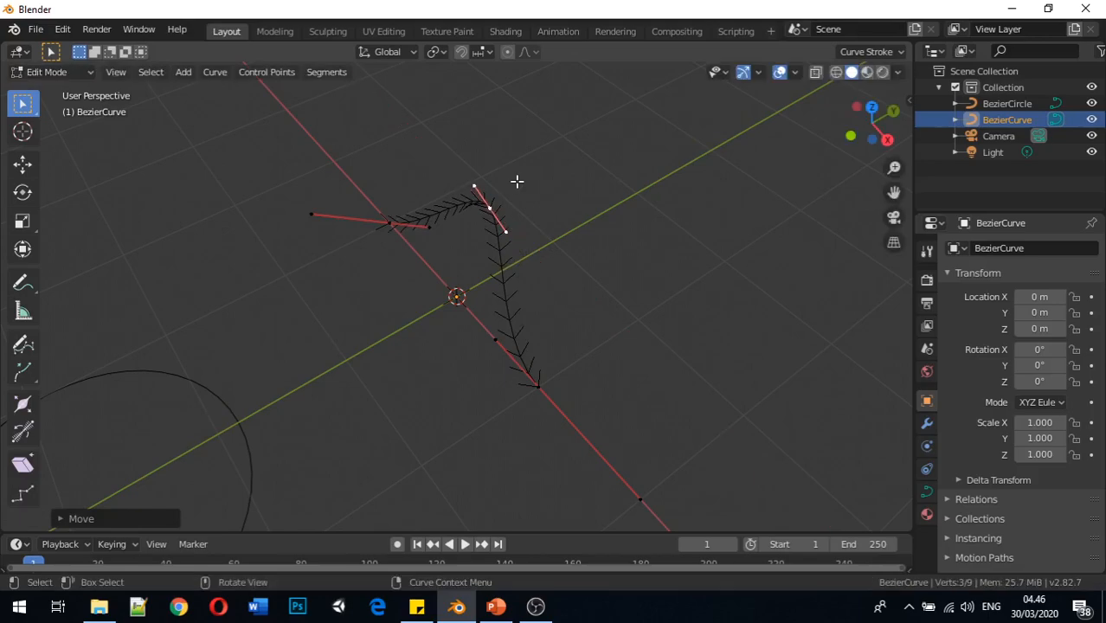
- Move the inner handle of the end point on the positive X side about 0.9 m along Y
click(499, 337)
key(g)
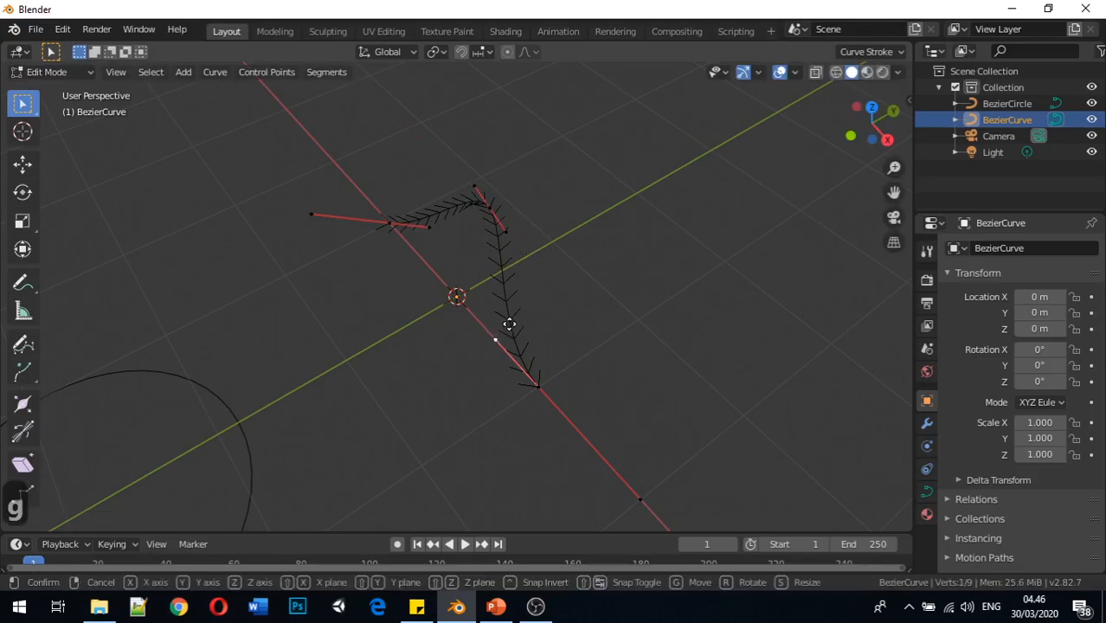
key(y)
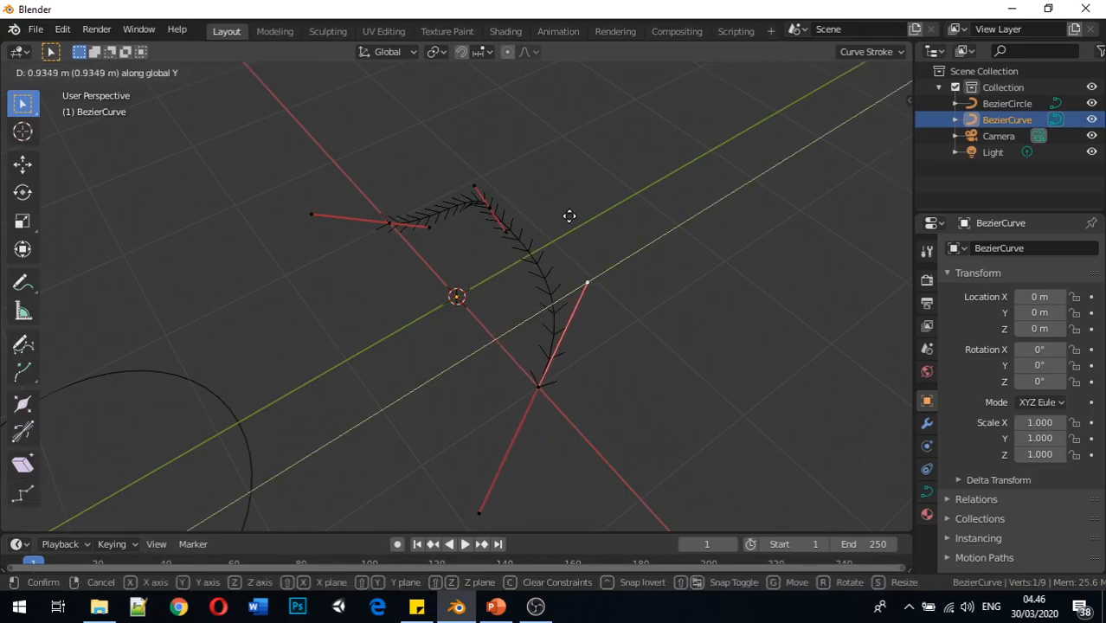
click(562, 220)
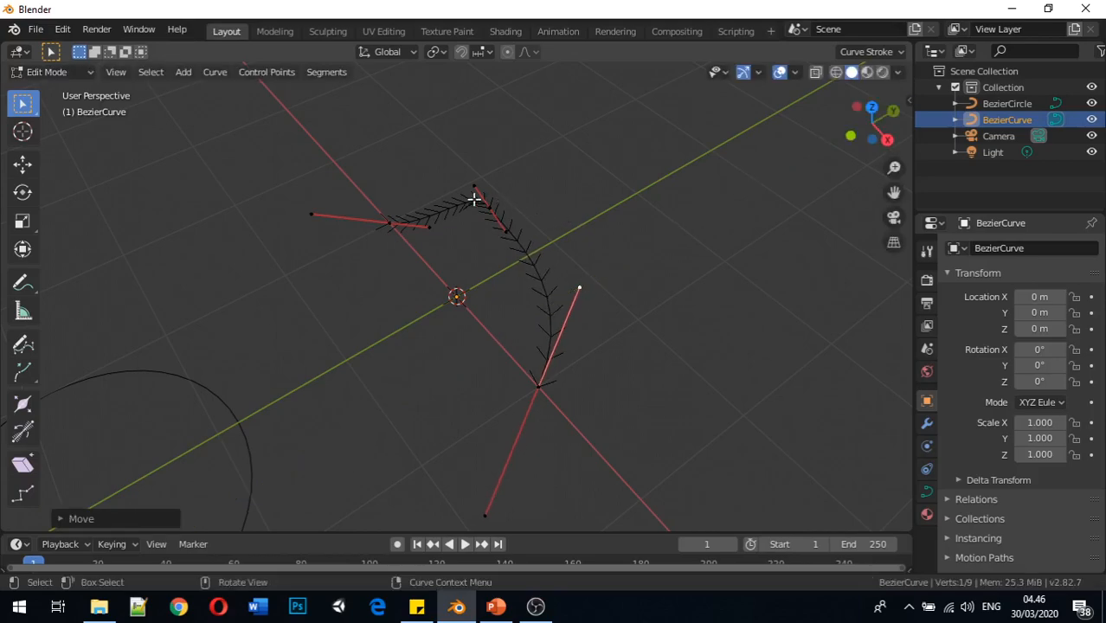
- Move the end point on the negative X side along the X axis slightly closer to the origin
click(395, 225)
key(g)
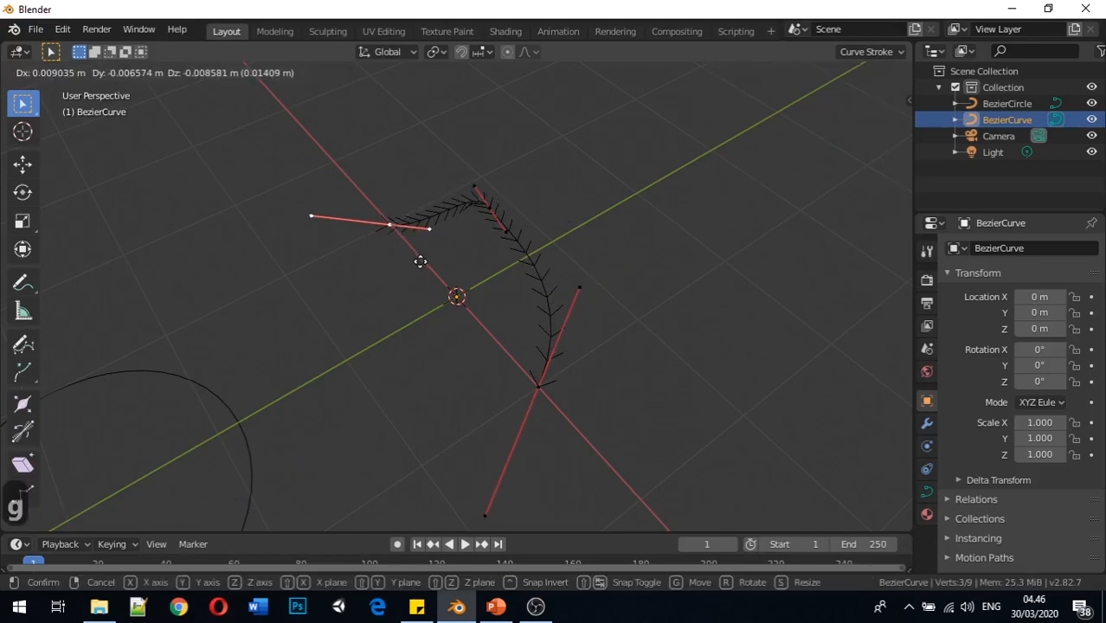
key(x)
click(441, 273)
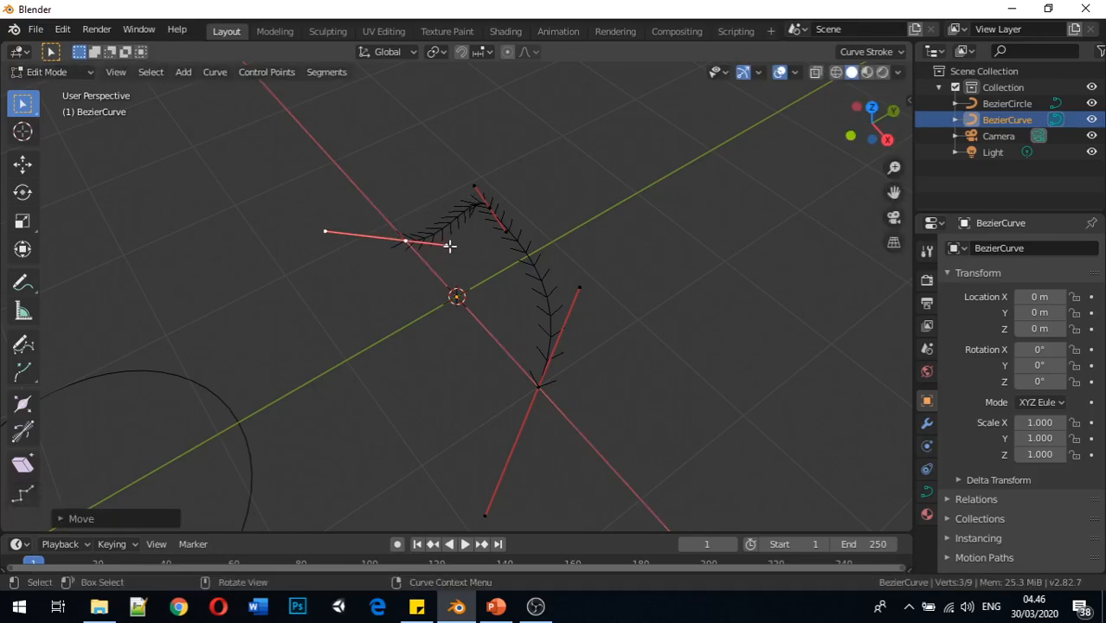
- Select the inner handle of the end point on the negative X side and try moving it along X
click(448, 245)
key(g)
key(x)
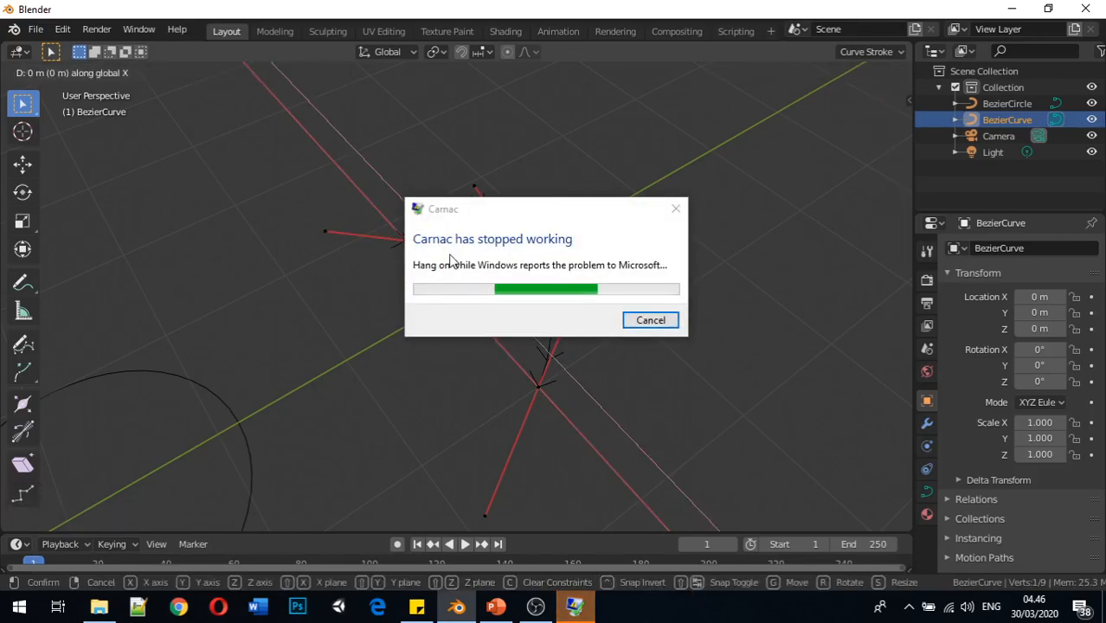
- Dismiss the Carnac crash dialogs and relaunch Carnac
click(636, 317)
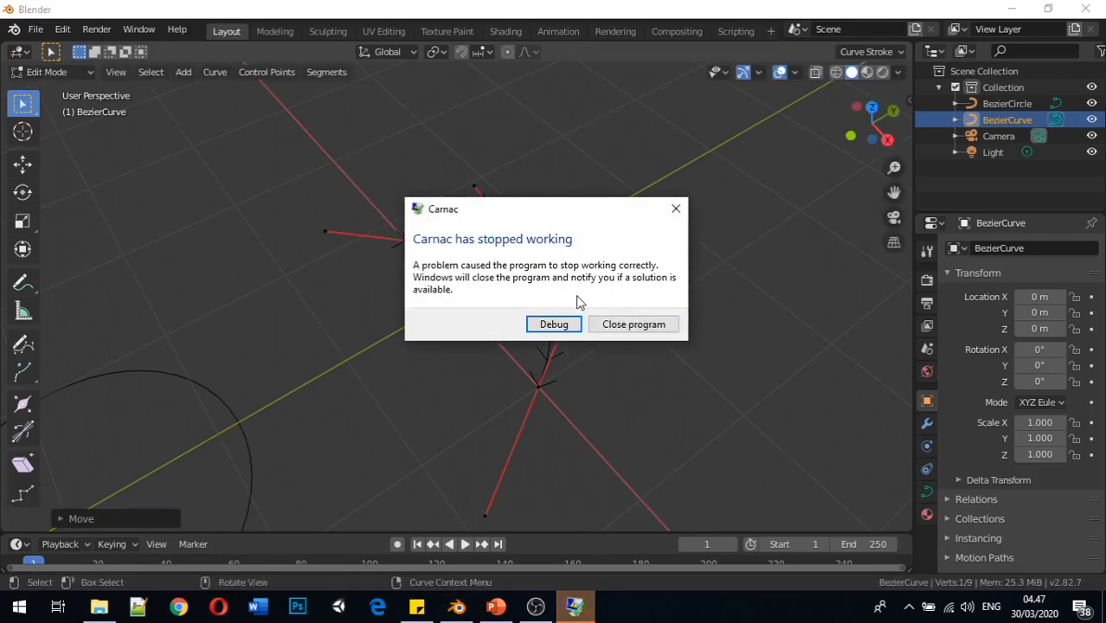
click(677, 212)
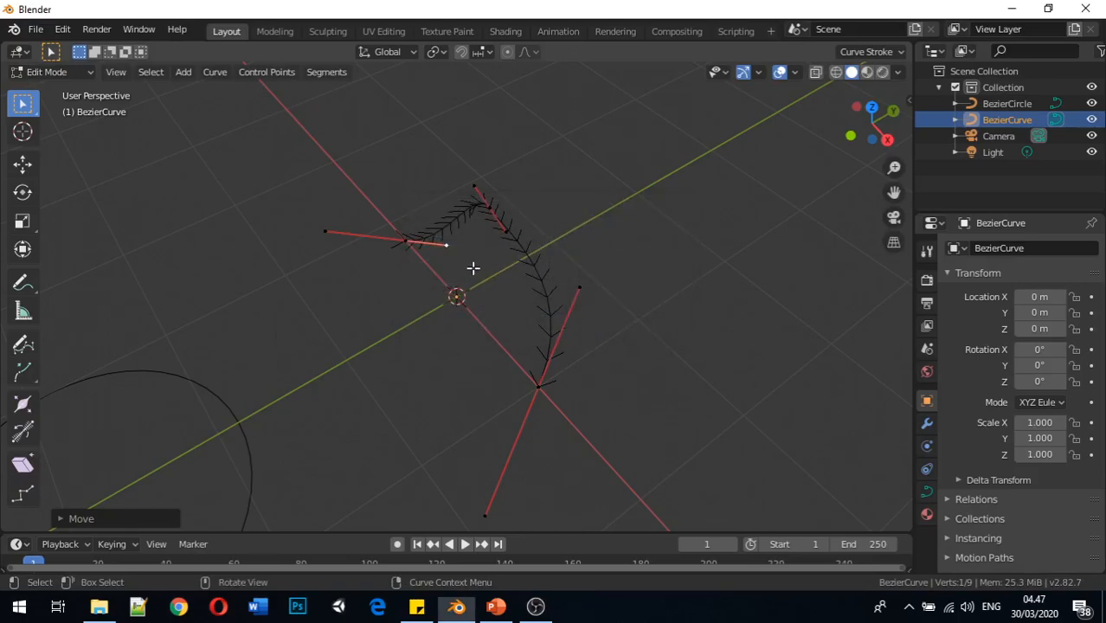
click(19, 606)
text(car)
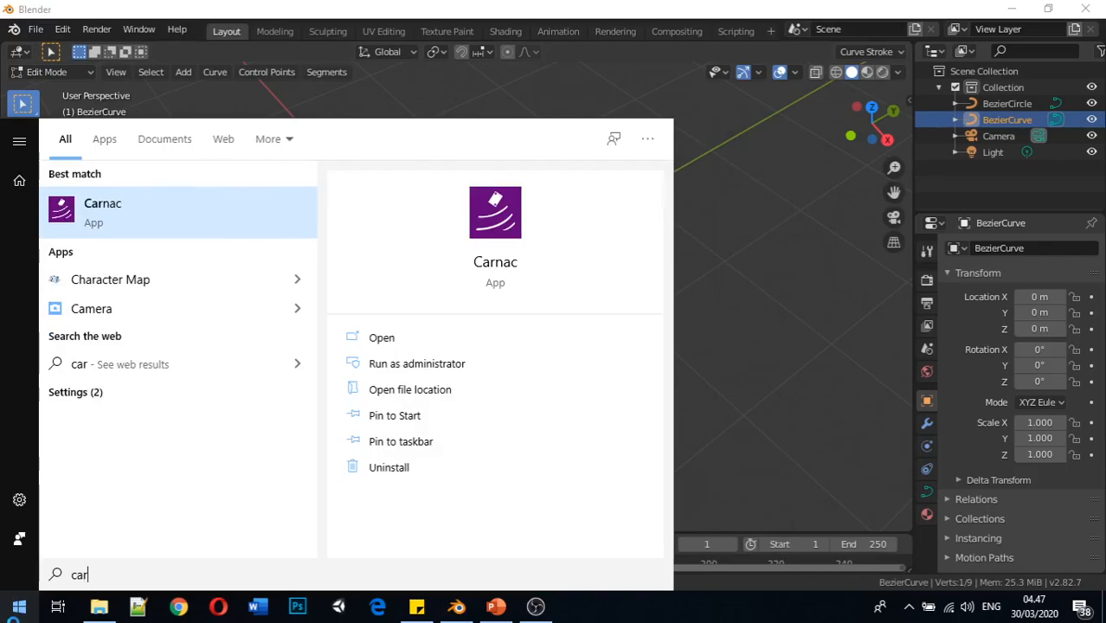
key(Return)
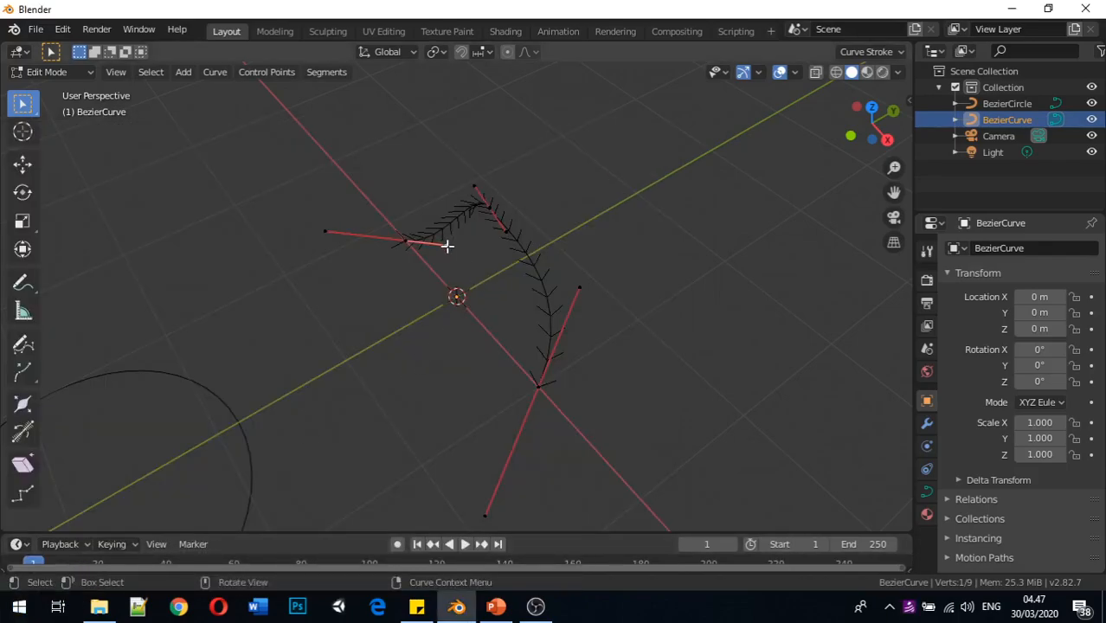
- Move the selected inner handle about -0.5 m along X, about 0.44 m along Y, and again along negative X to round the arch
key(g)
key(x)
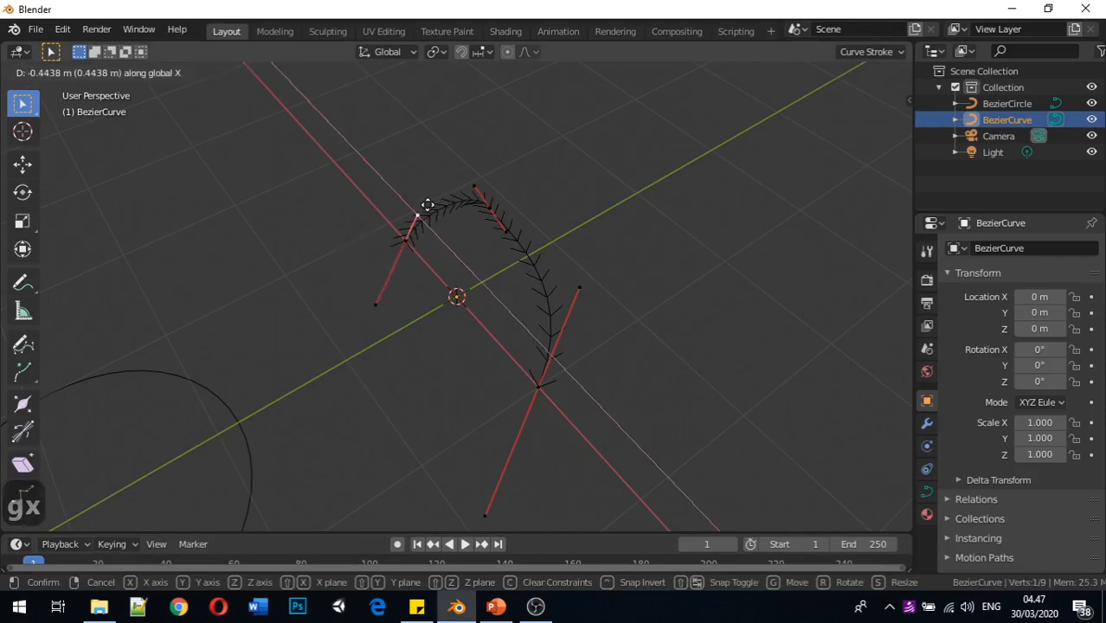
click(430, 198)
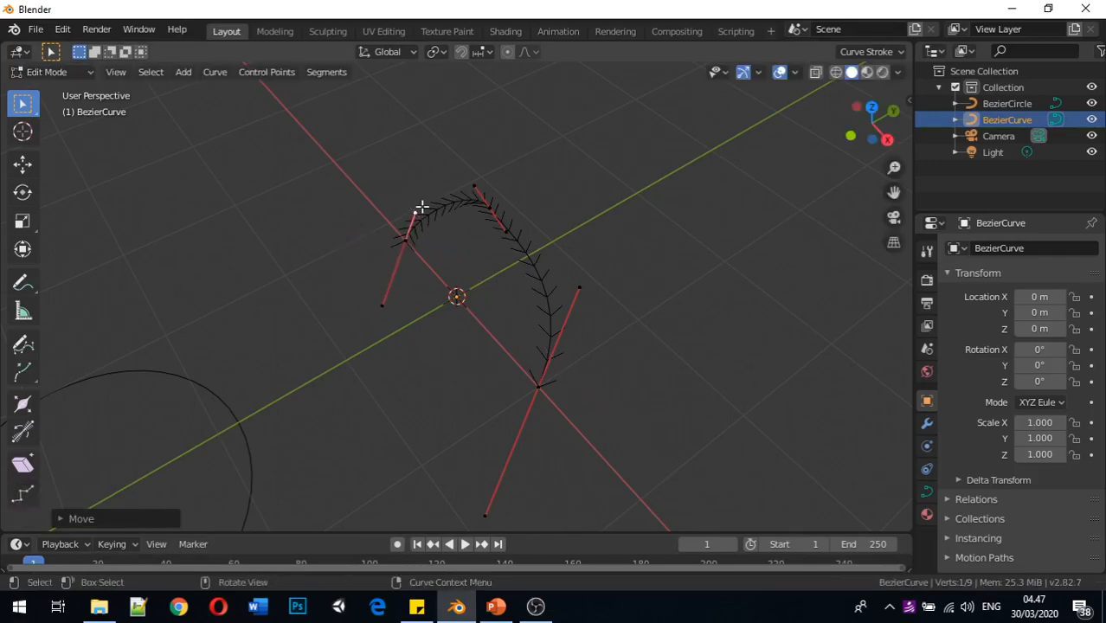
key(g)
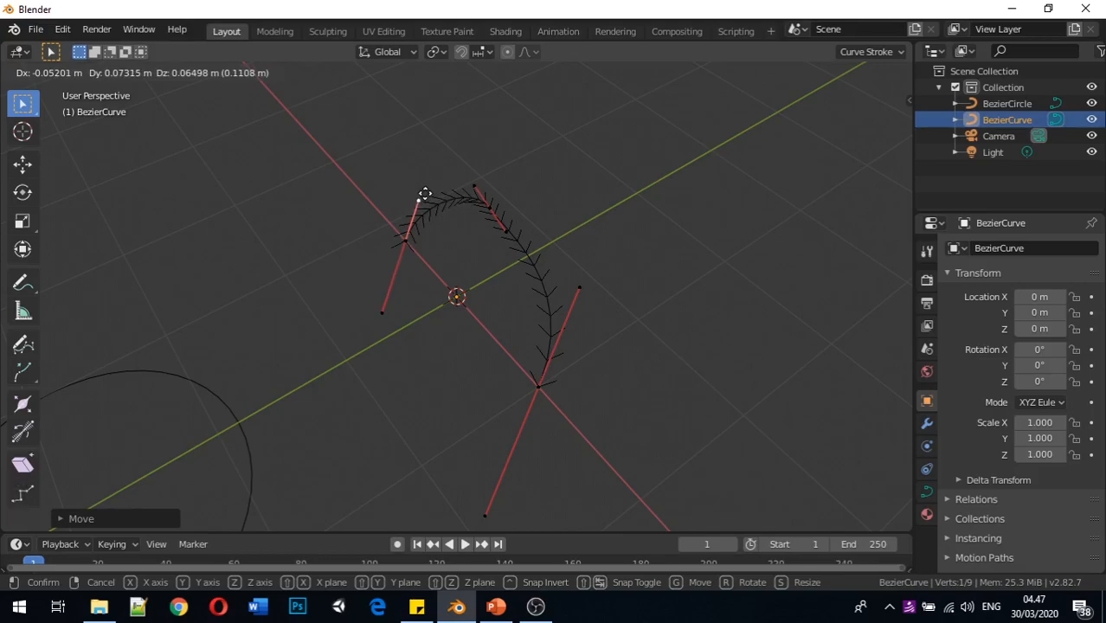
key(y)
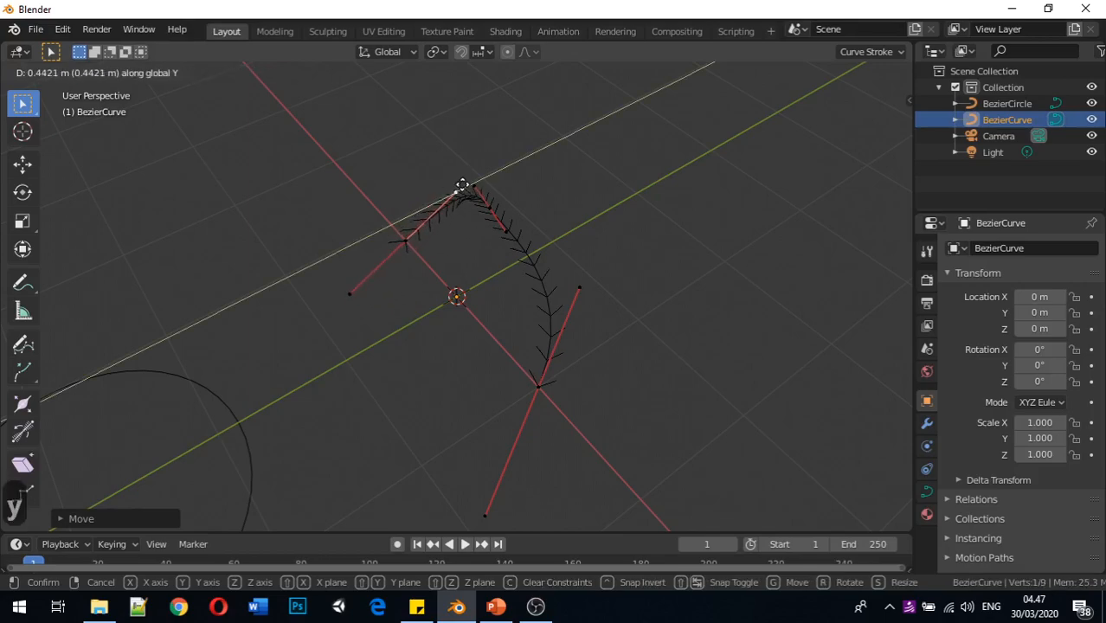
click(462, 185)
key(g)
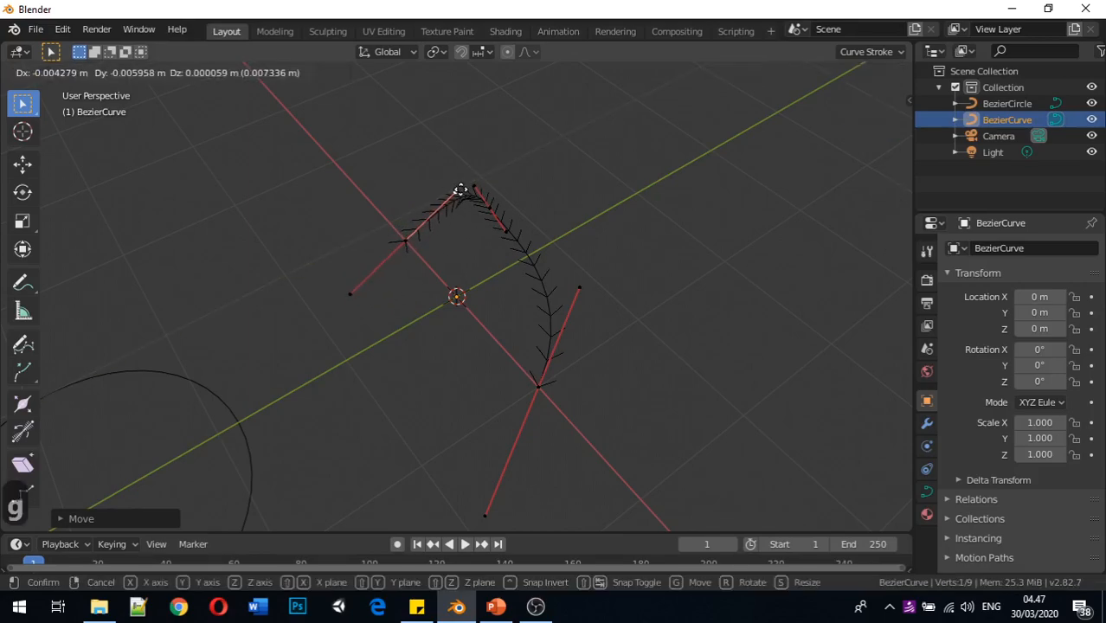
key(x)
click(440, 164)
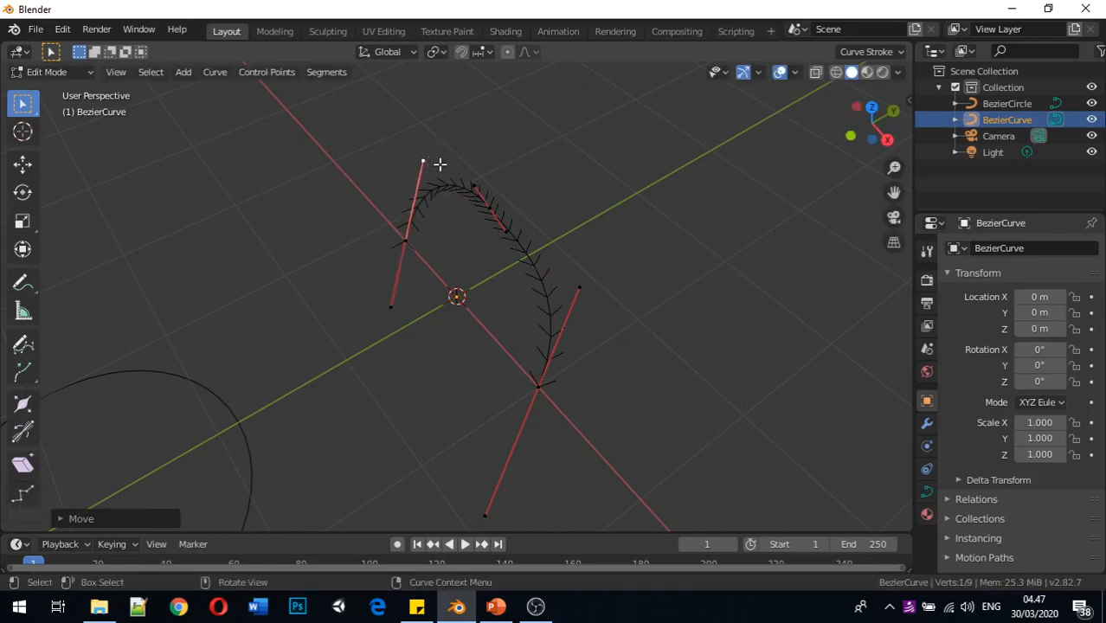
- Move the curve's middle control point farther along positive Y to widen the arch
click(490, 206)
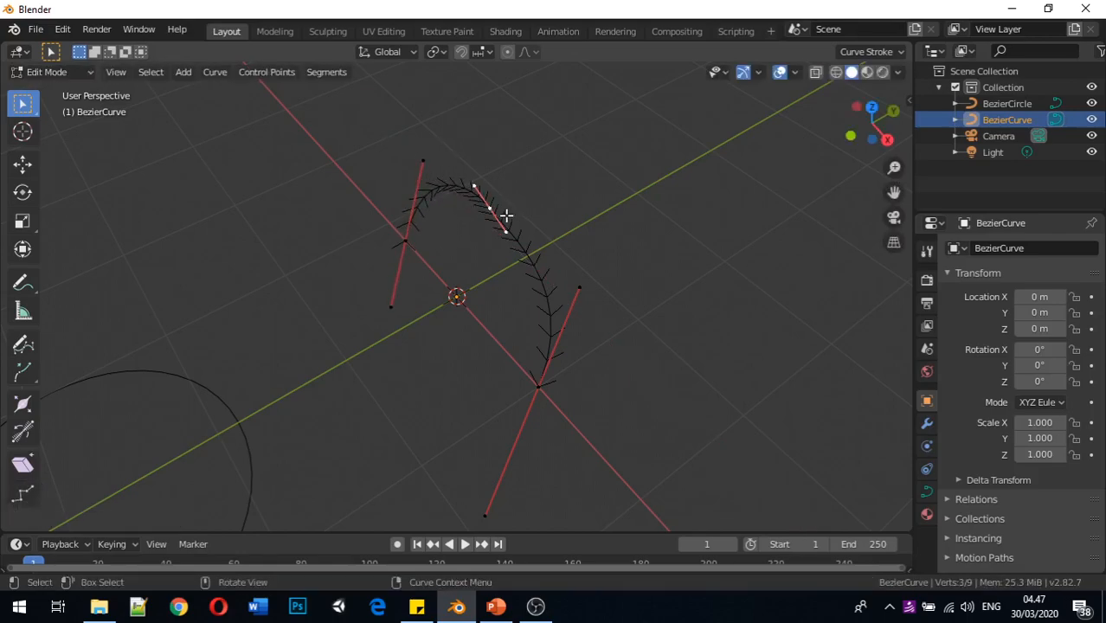
key(g)
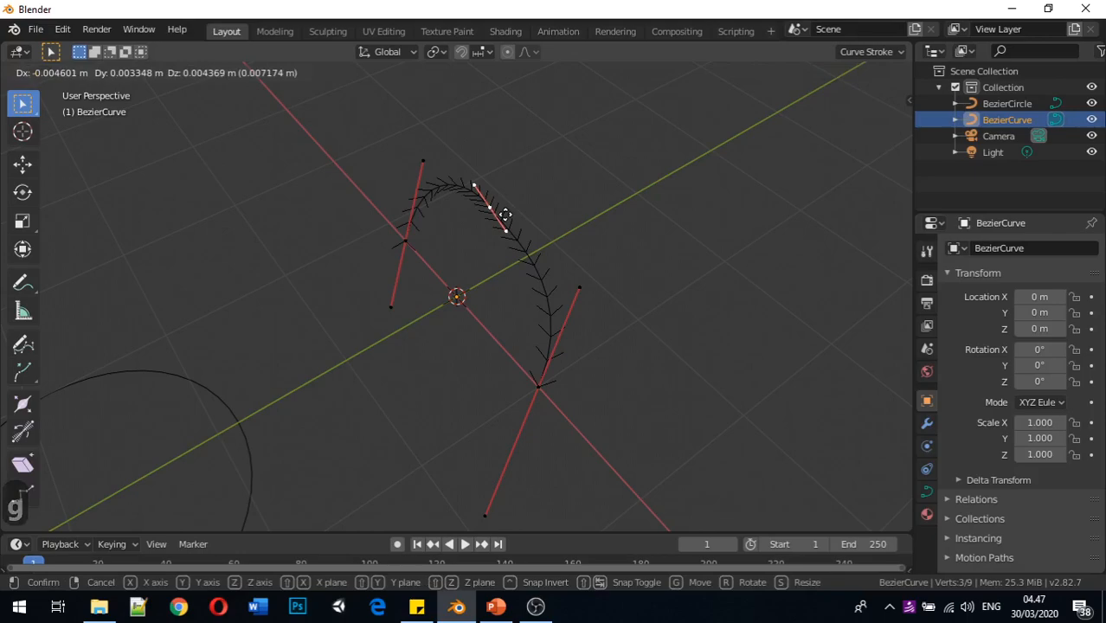
key(y)
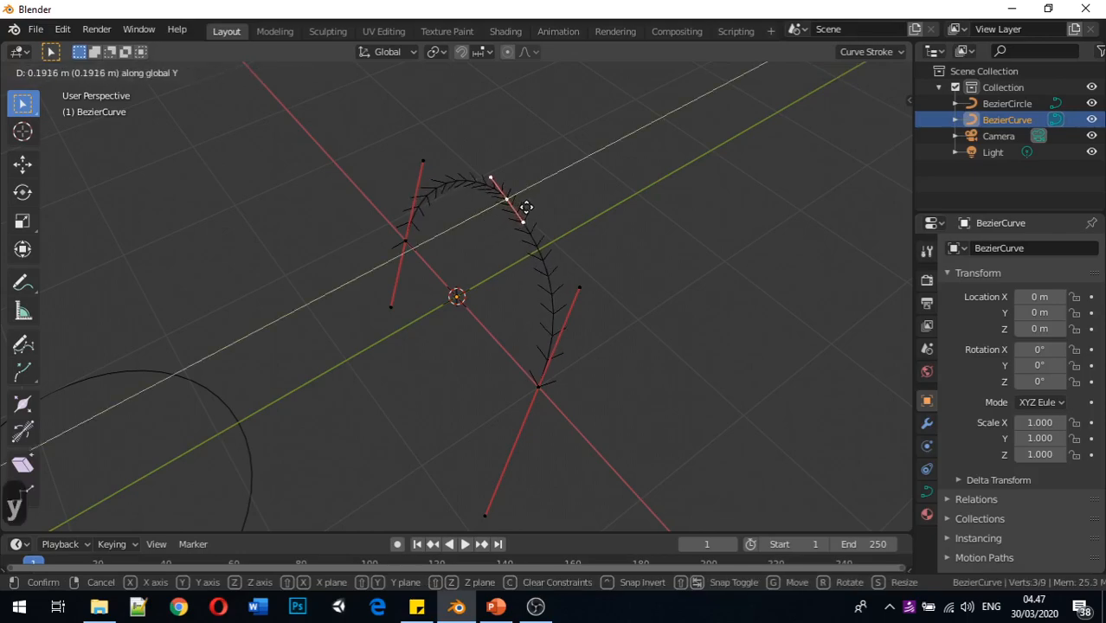
click(551, 197)
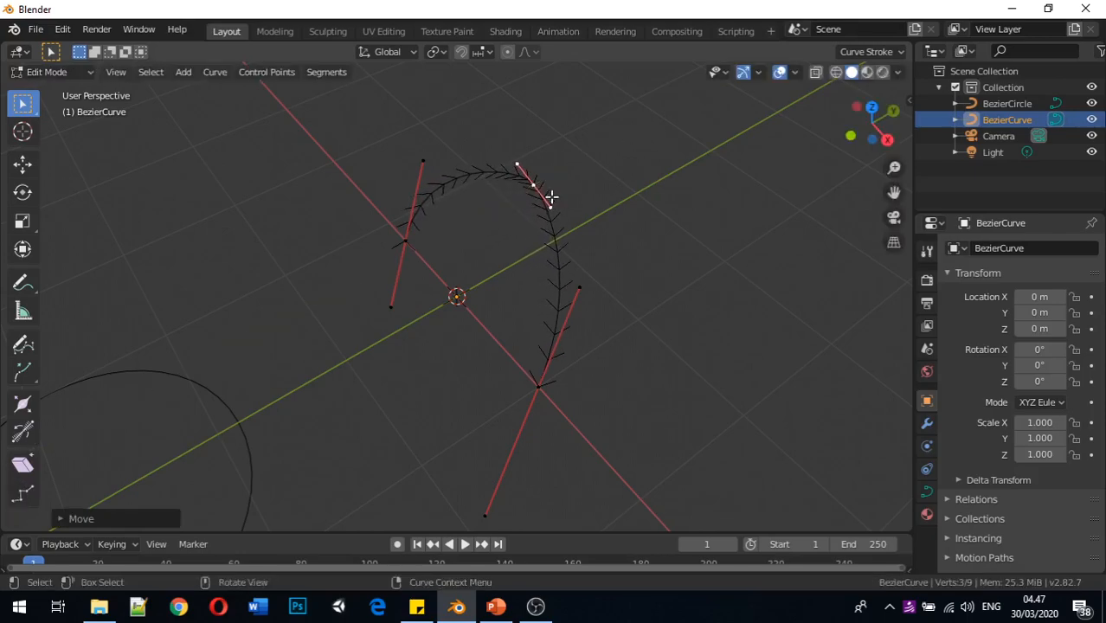
- Leave Edit Mode, duplicate the reshaped Bezier curve and place the copy about 4.22 m along positive Y
middle_drag(666, 237, 604, 313)
key(Tab)
middle_drag(580, 252, 405, 404)
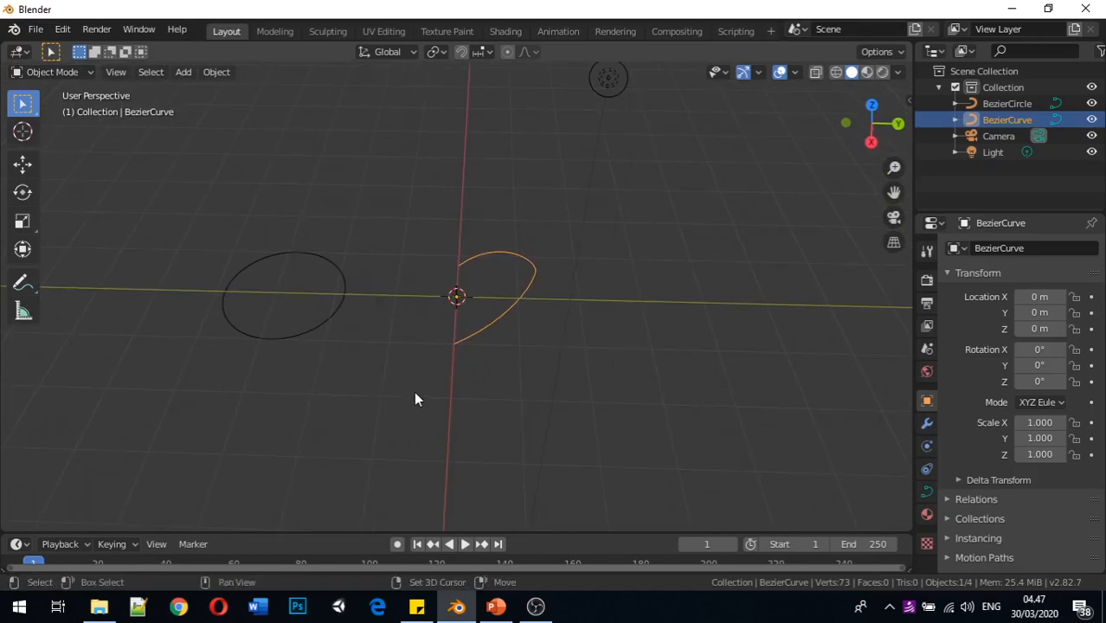
key(shift+d)
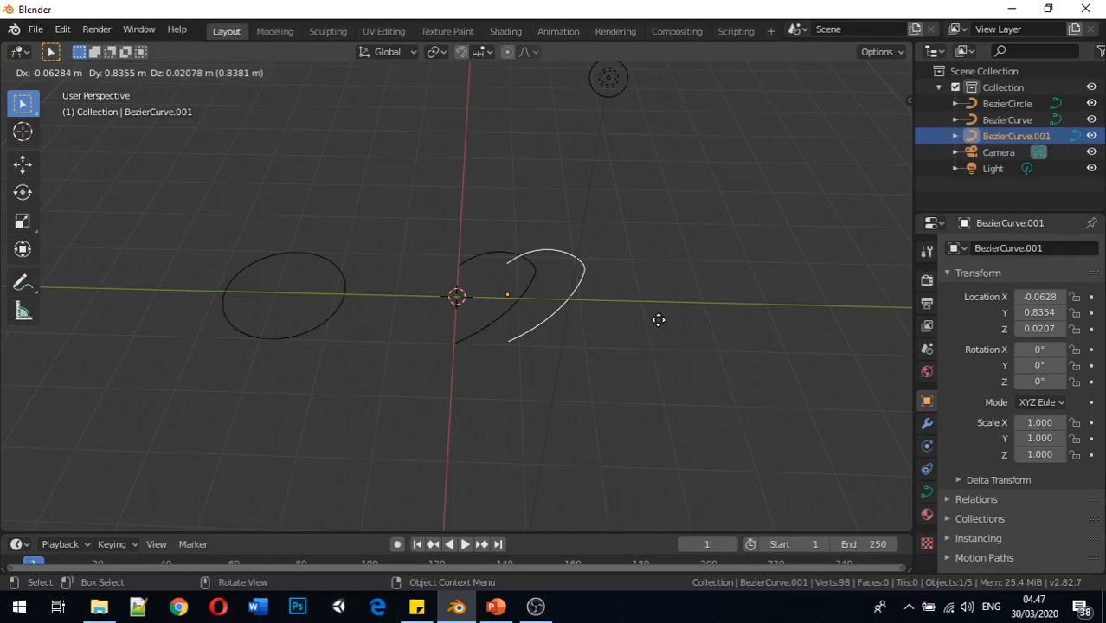
key(x)
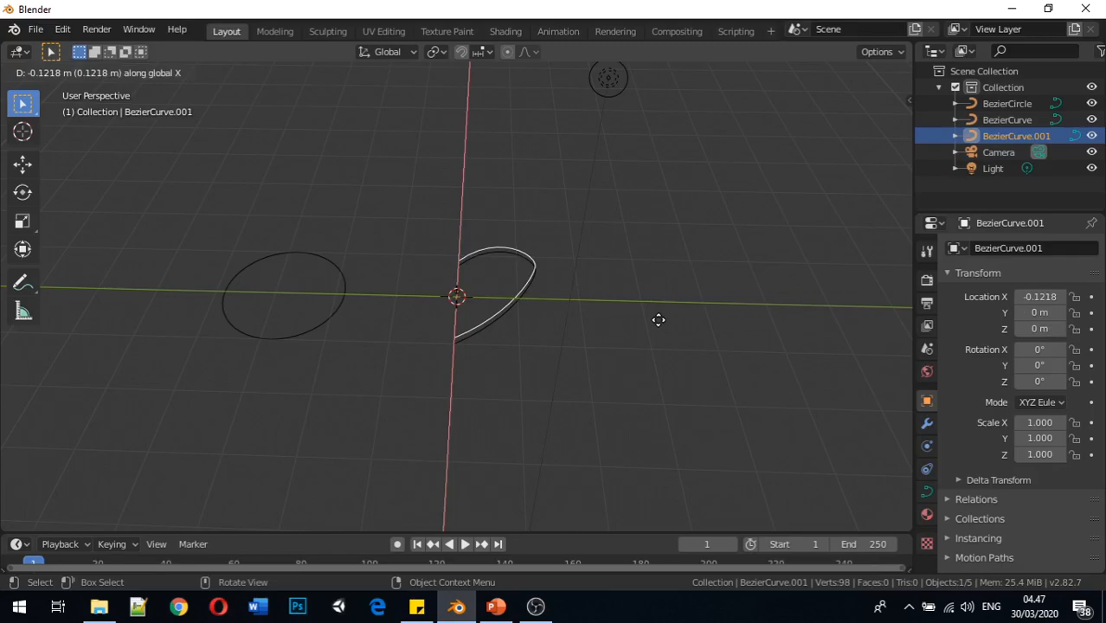
key(y)
click(748, 319)
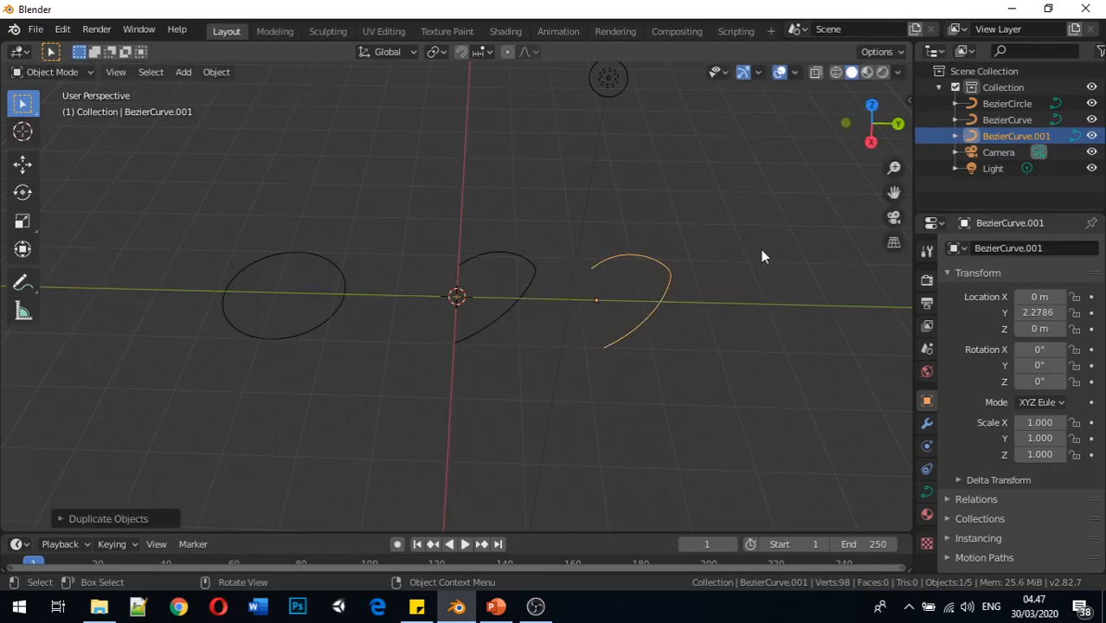
key(g)
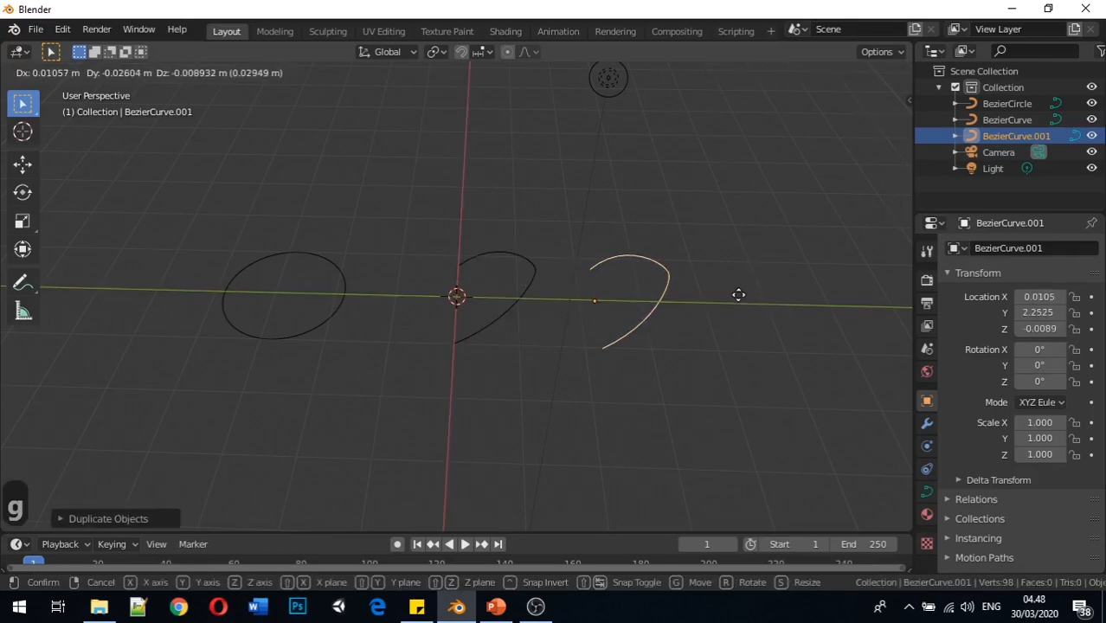
key(y)
click(860, 298)
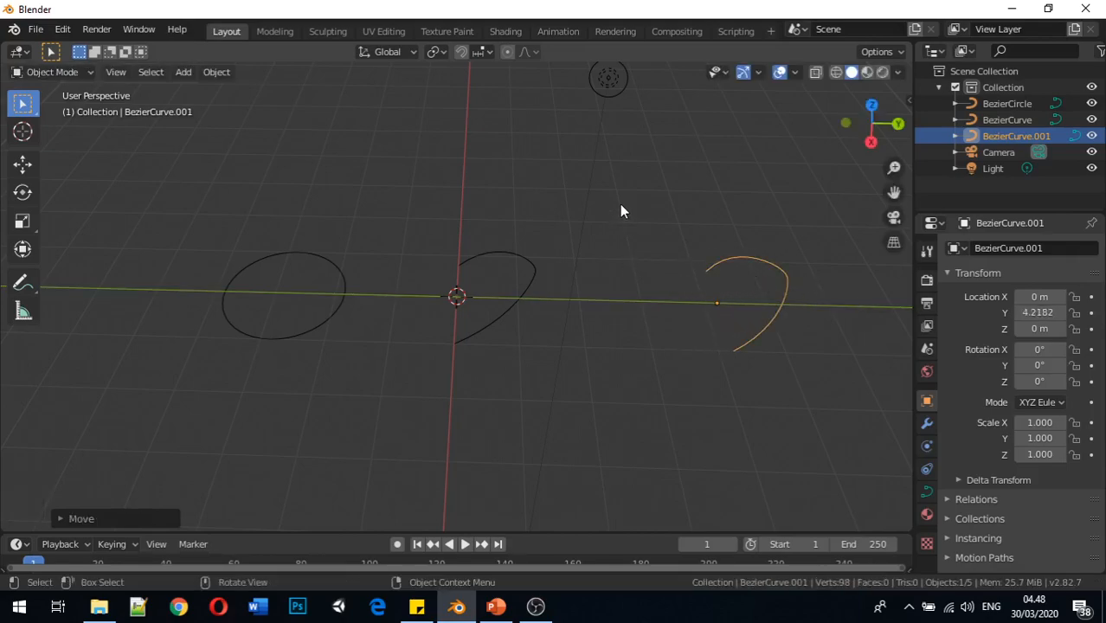
- Select the Bezier circle and the two curves in turn, and examine the circle's control points in Edit Mode
click(526, 258)
click(326, 292)
click(343, 279)
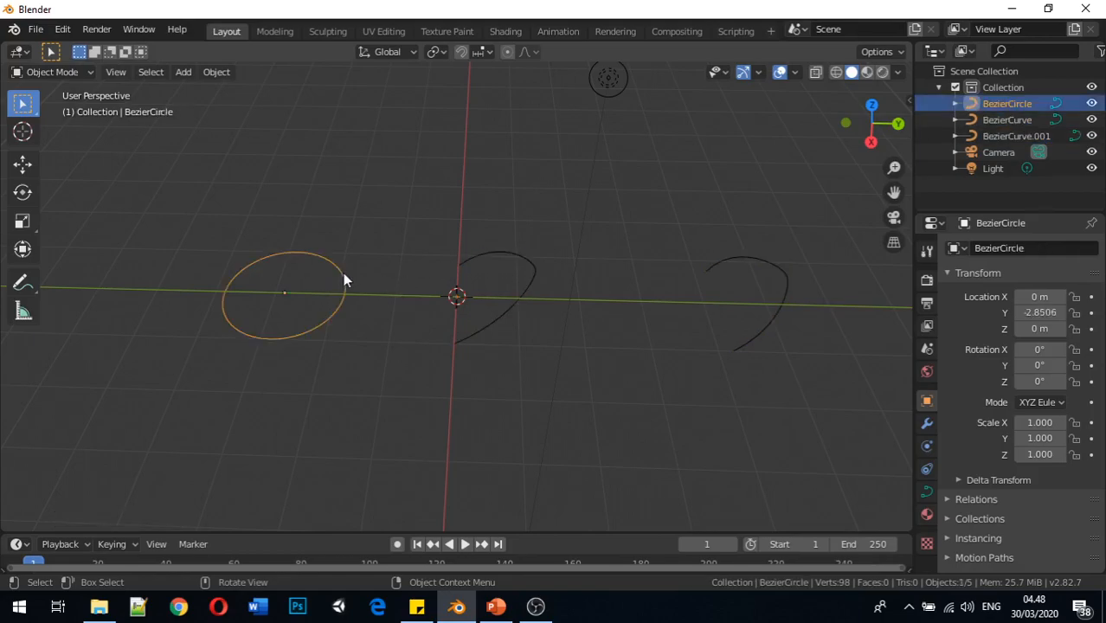
click(482, 255)
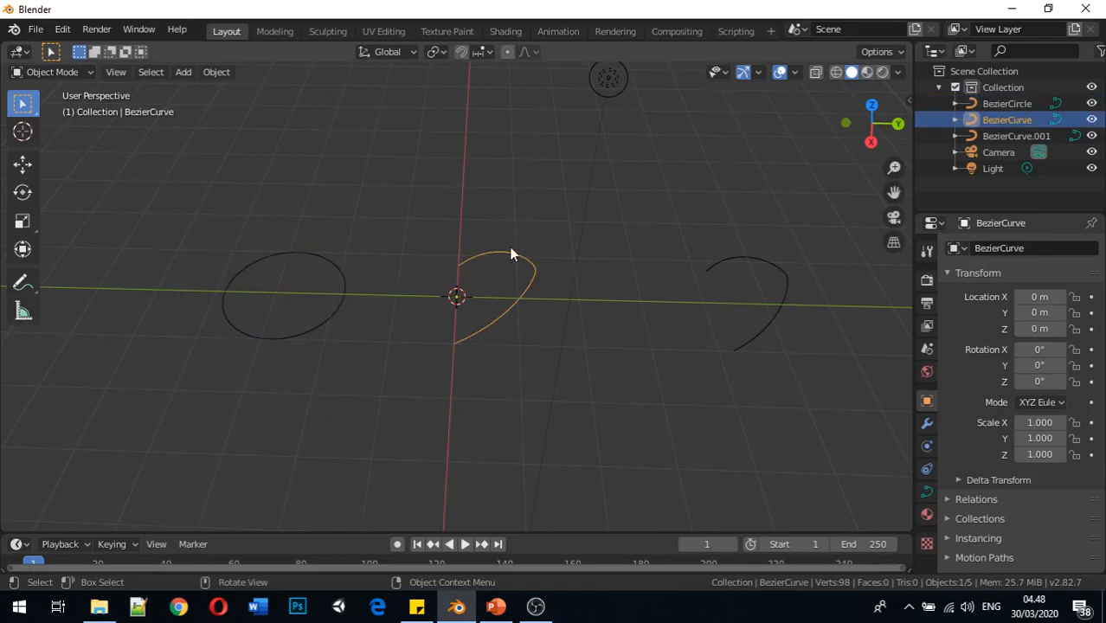
click(723, 267)
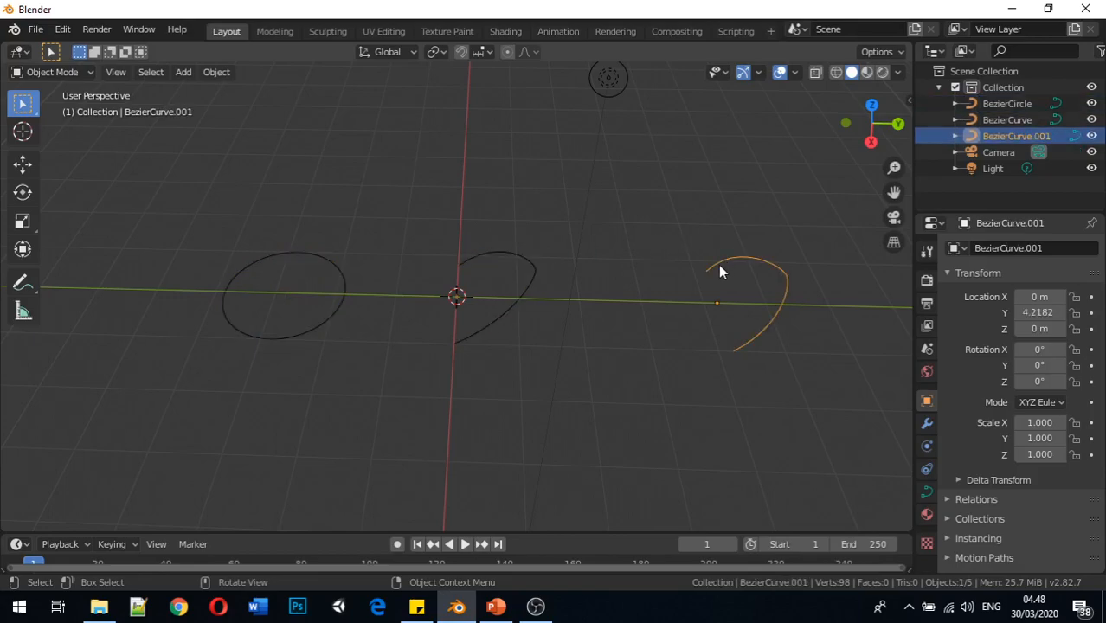
click(332, 265)
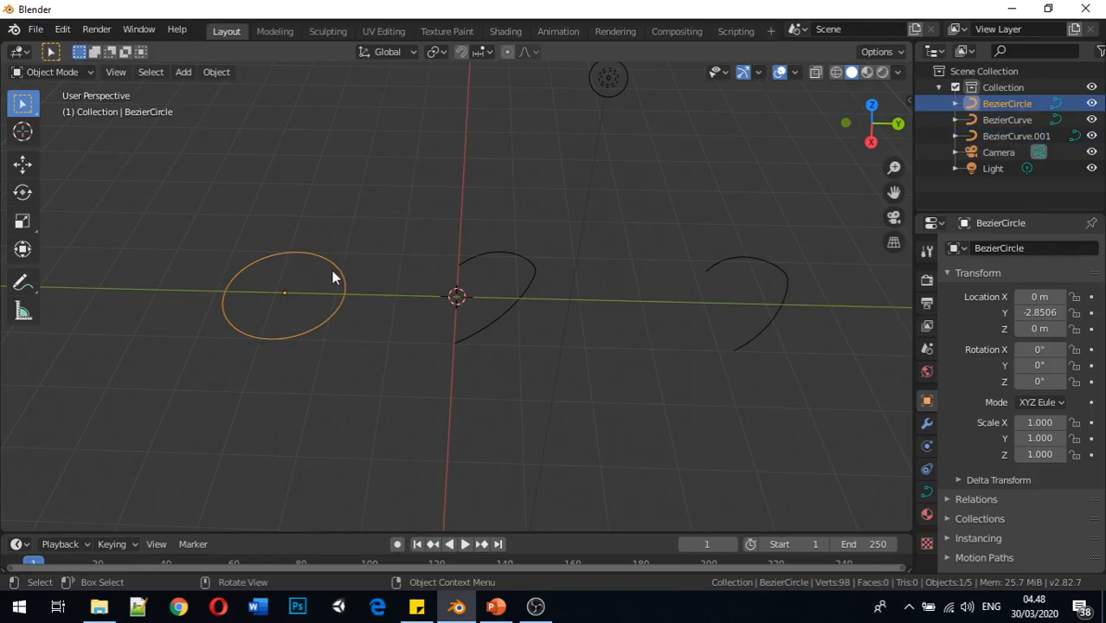
key(Tab)
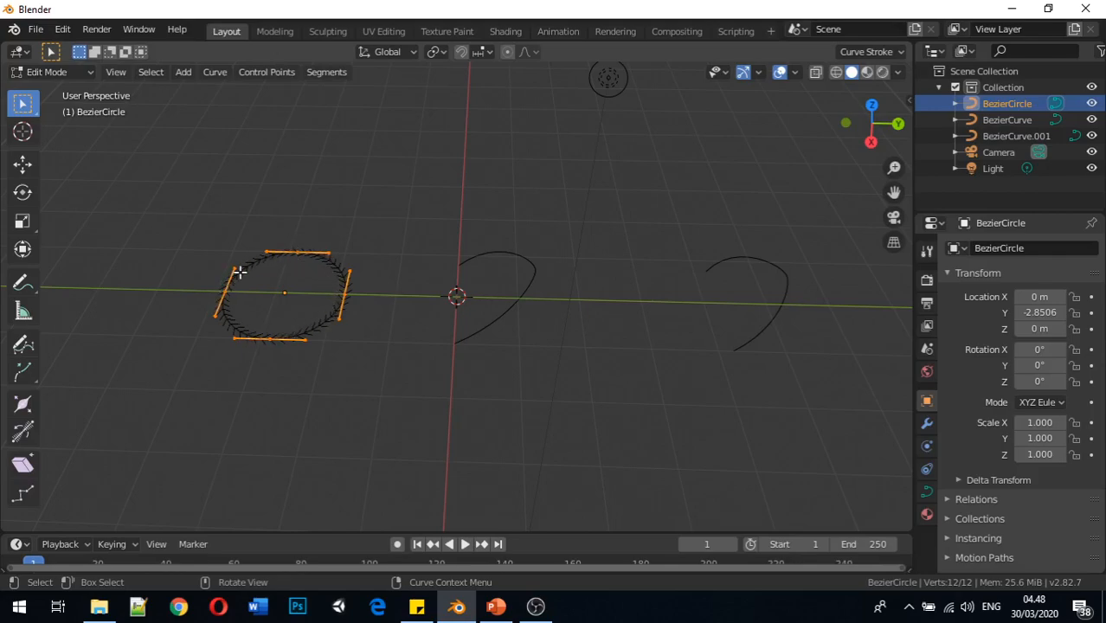
key(Tab)
- Add a mesh circle and move it about -3.57 m along X, clear of the curves
click(439, 218)
scroll(429, 218, down, 5)
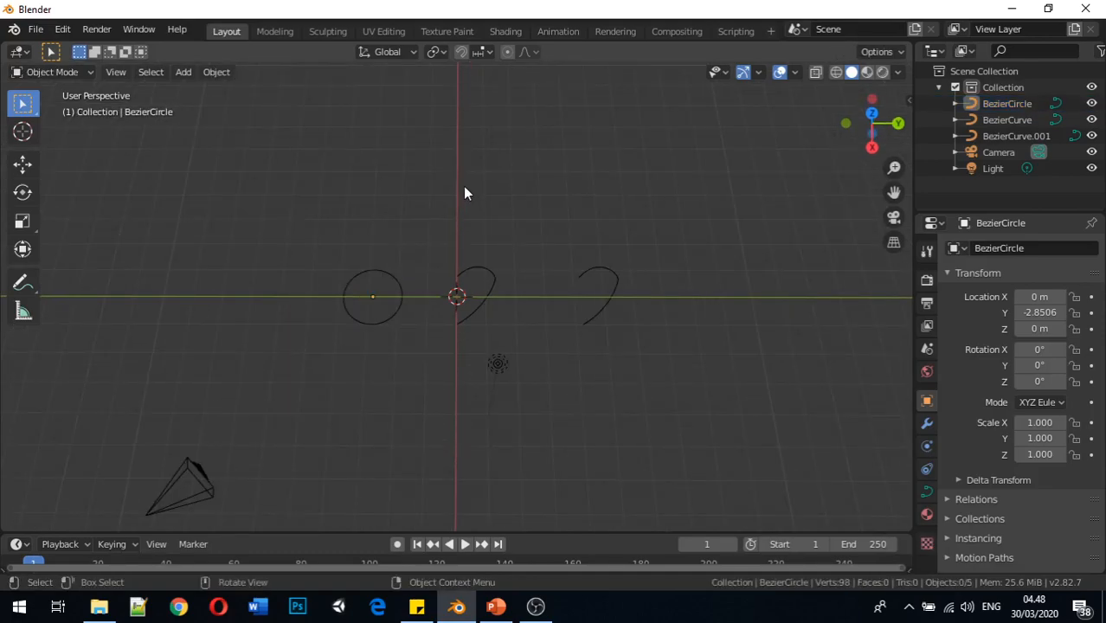
key(shift+a)
mouse_move(451, 184)
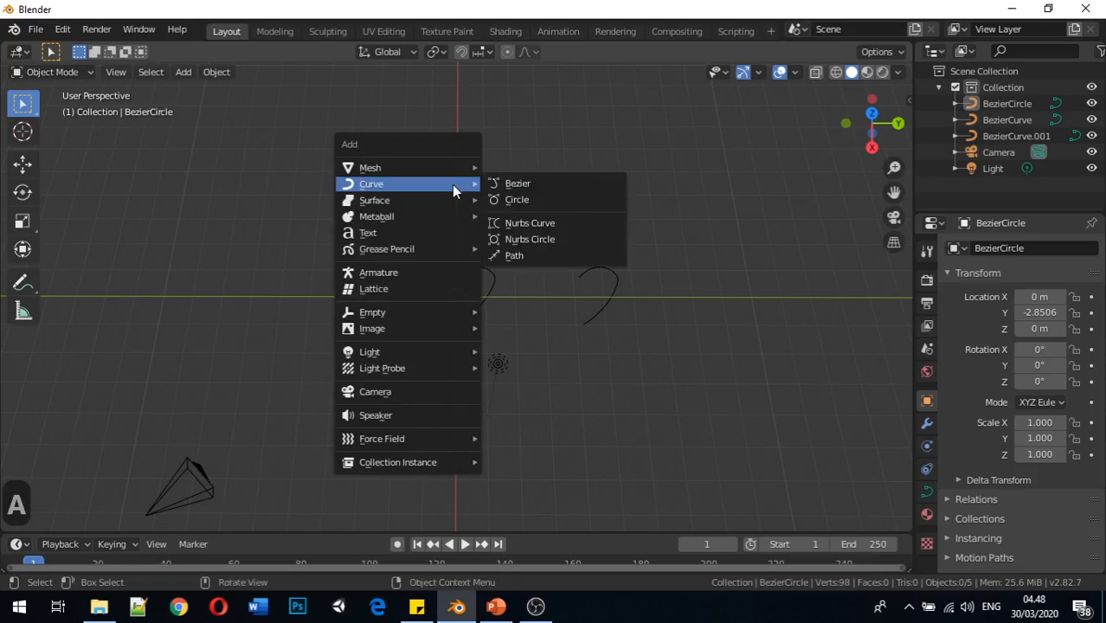
mouse_move(429, 164)
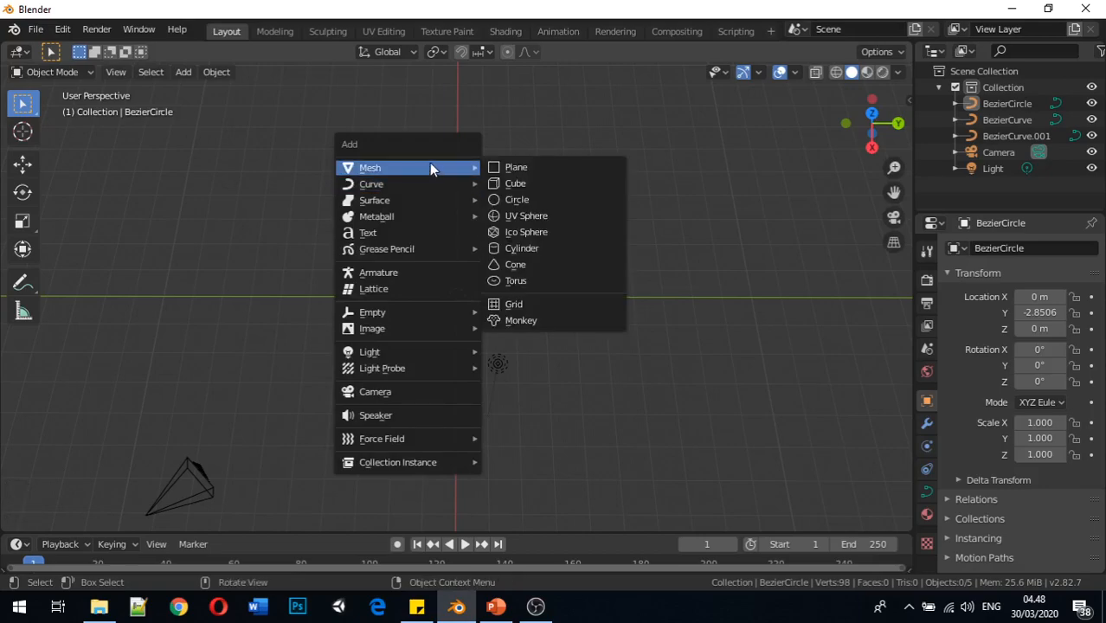
click(501, 200)
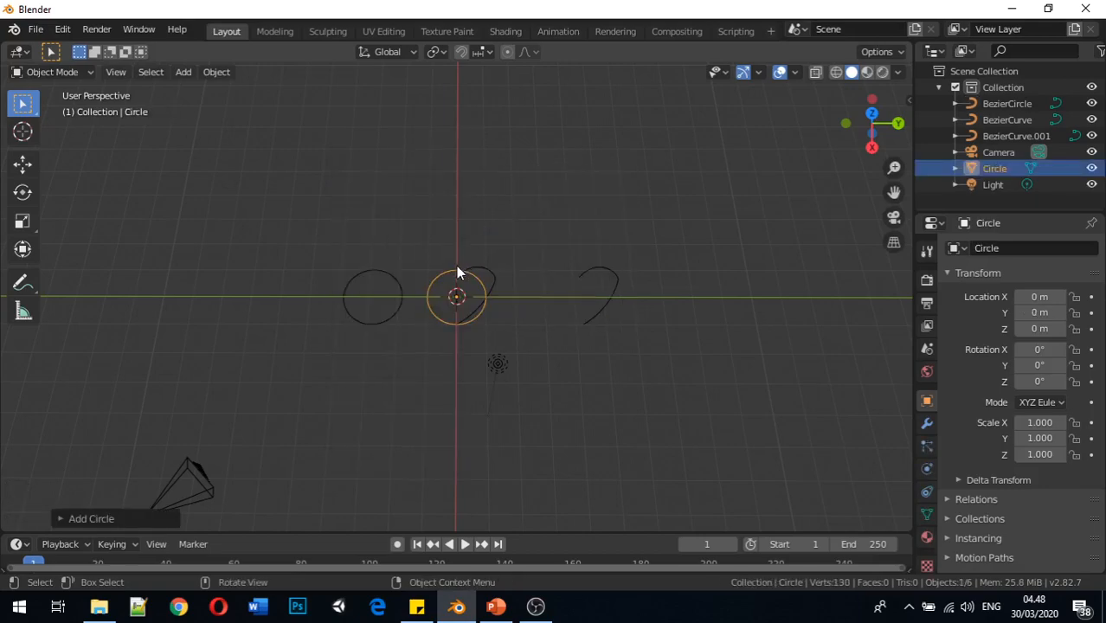
key(g)
key(x)
click(434, 207)
mouse_move(435, 207)
middle_down()
mouse_move(412, 264)
mouse_move(415, 212)
middle_up()
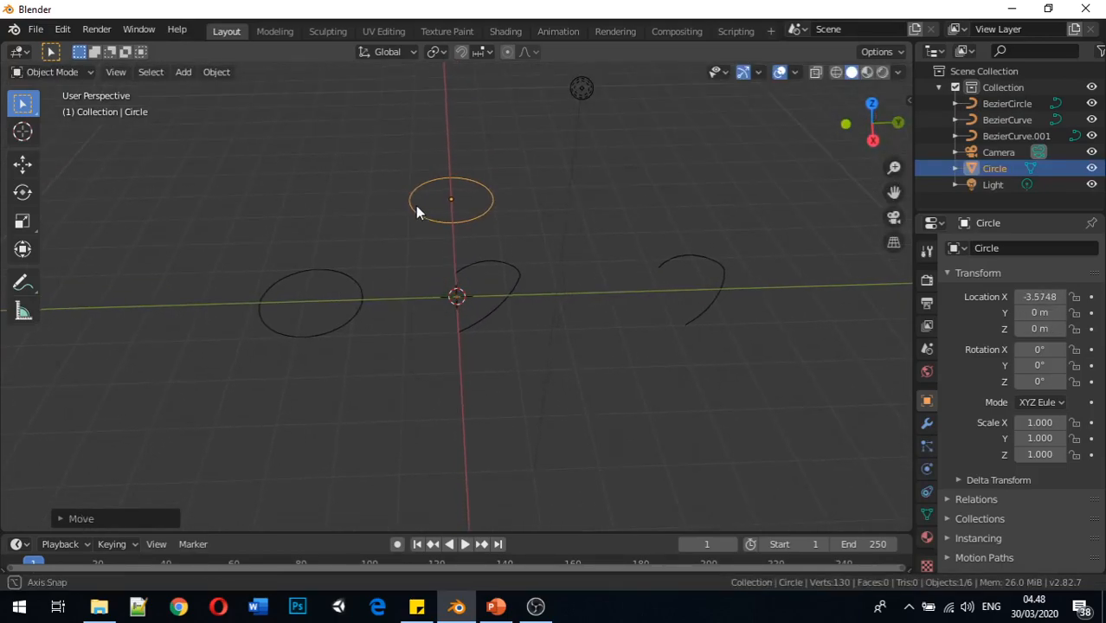
- Examine the mesh circle's vertices in Edit Mode, then return to Object Mode
click(419, 160)
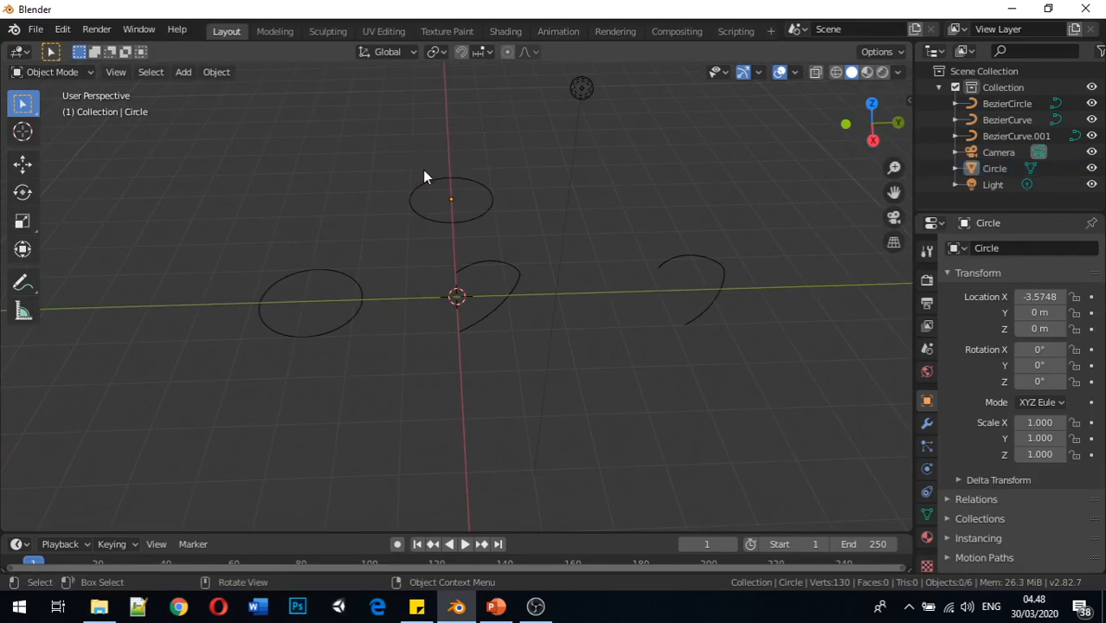
click(441, 210)
key(Tab)
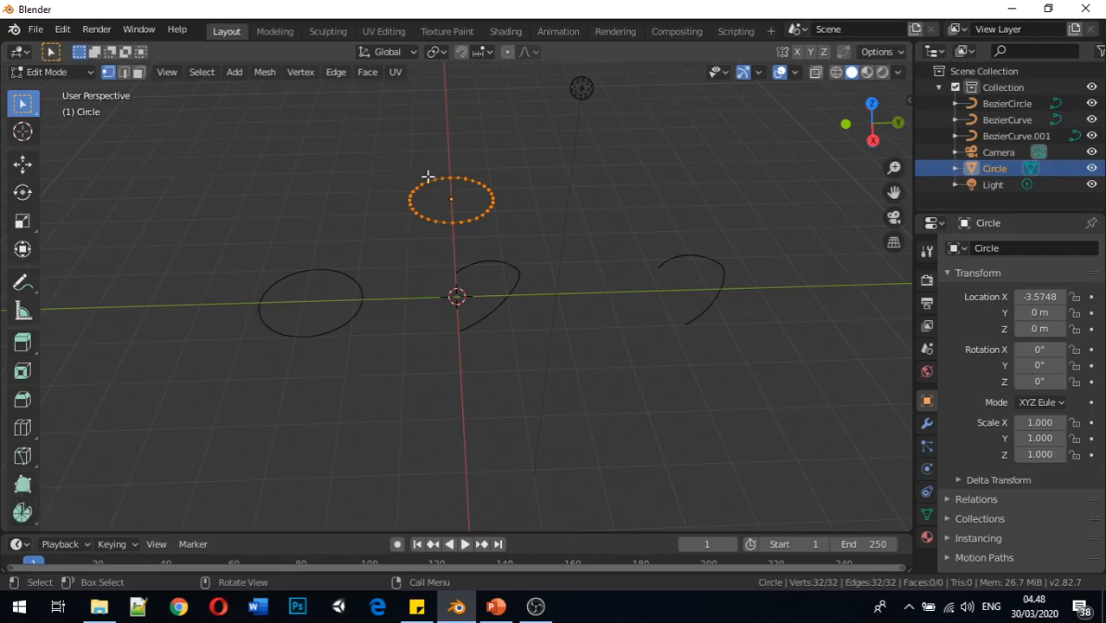
scroll(452, 186, up, 4)
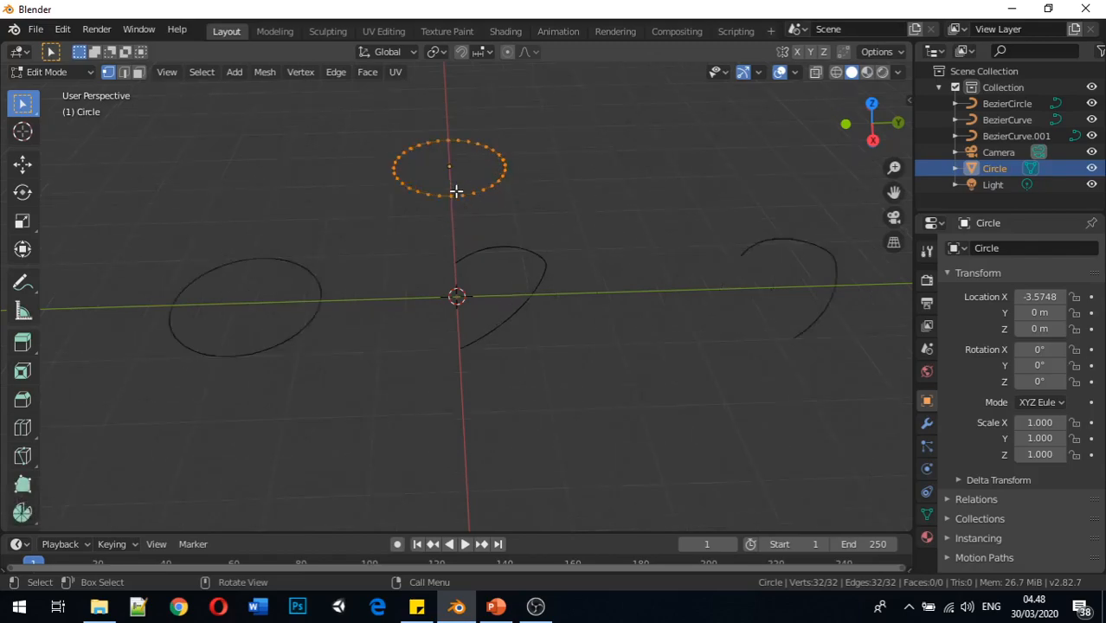
middle_drag(448, 174, 414, 220)
scroll(411, 209, down, 3)
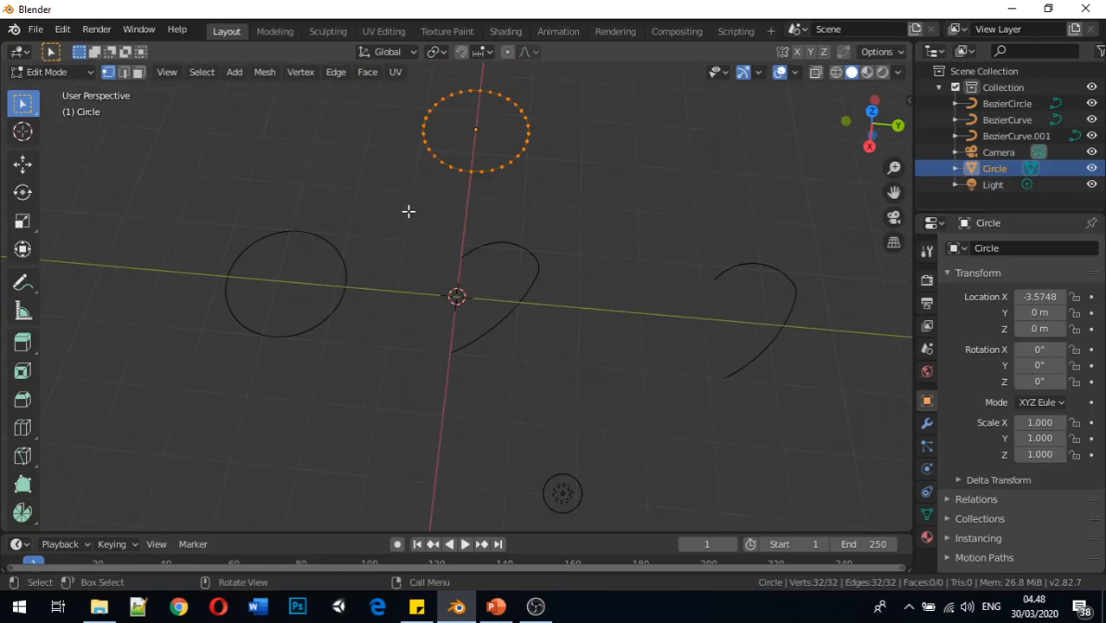
key(Tab)
- Examine the Bezier circle's control points and handles in Edit Mode for comparison with the mesh circle
click(317, 287)
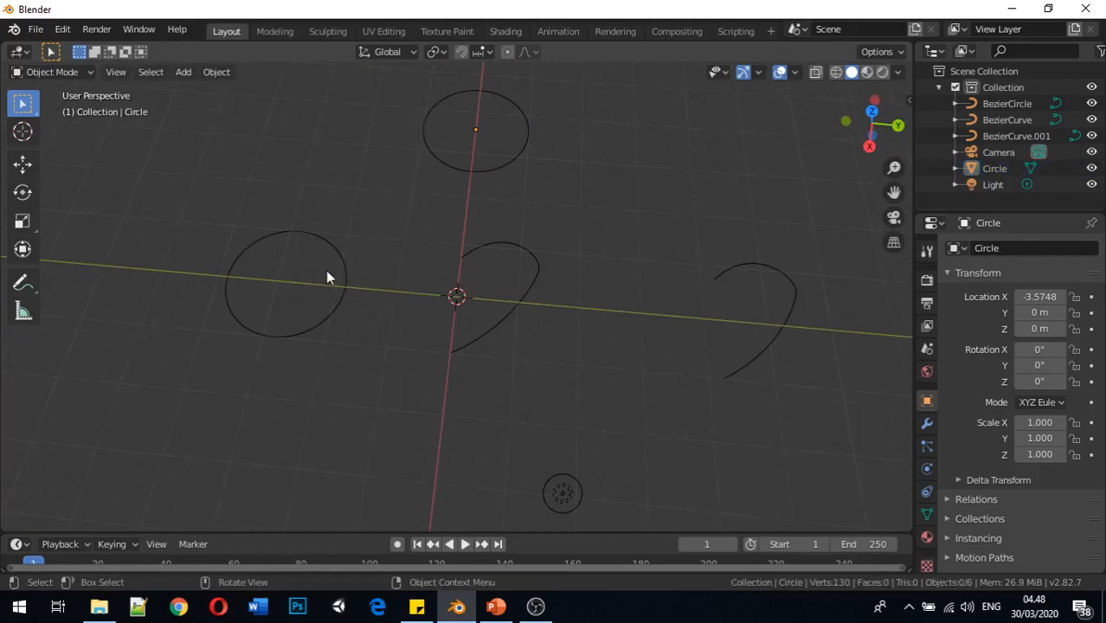
click(338, 258)
key(Tab)
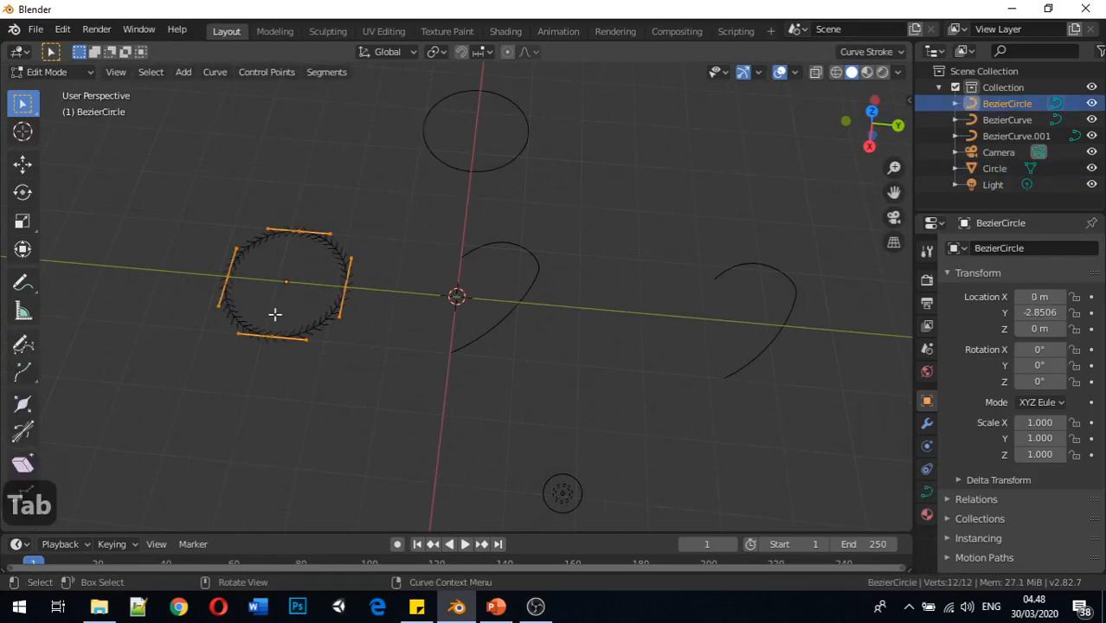
scroll(249, 320, up, 3)
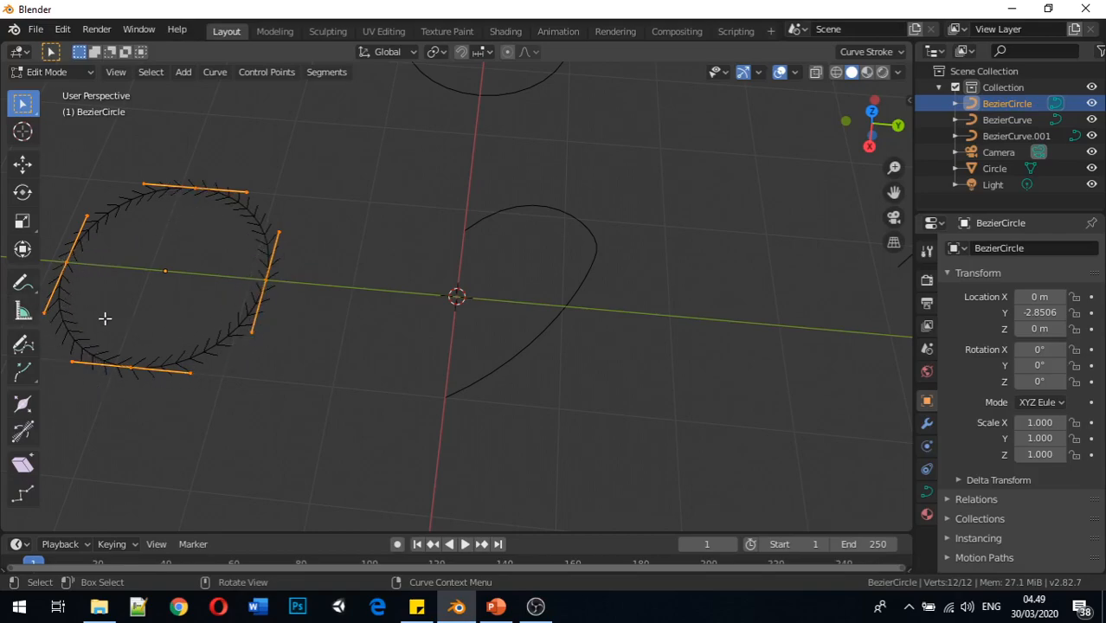
key(Tab)
middle_drag(356, 311, 352, 277)
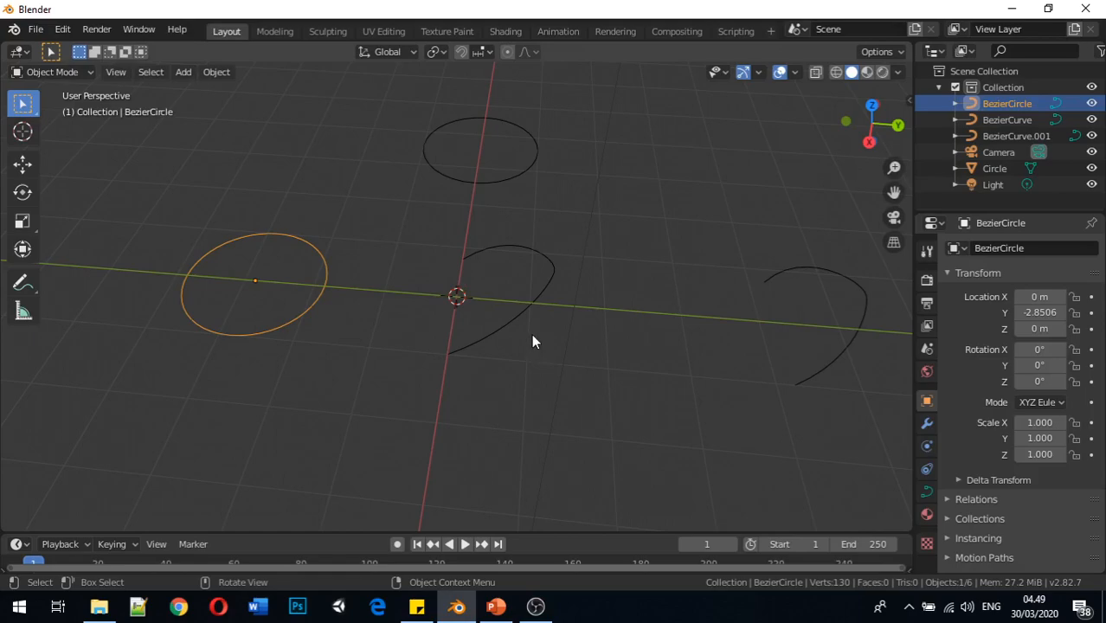
- Set BezierCircle as the bevel object in the Geometry settings of the Bezier curve at the origin
click(547, 292)
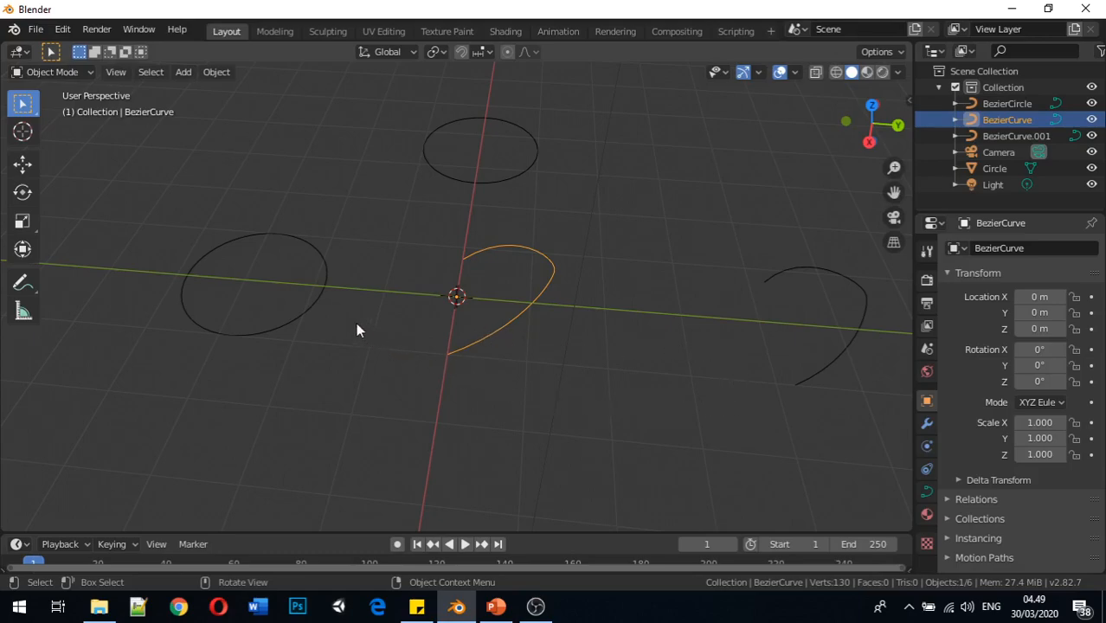
click(633, 246)
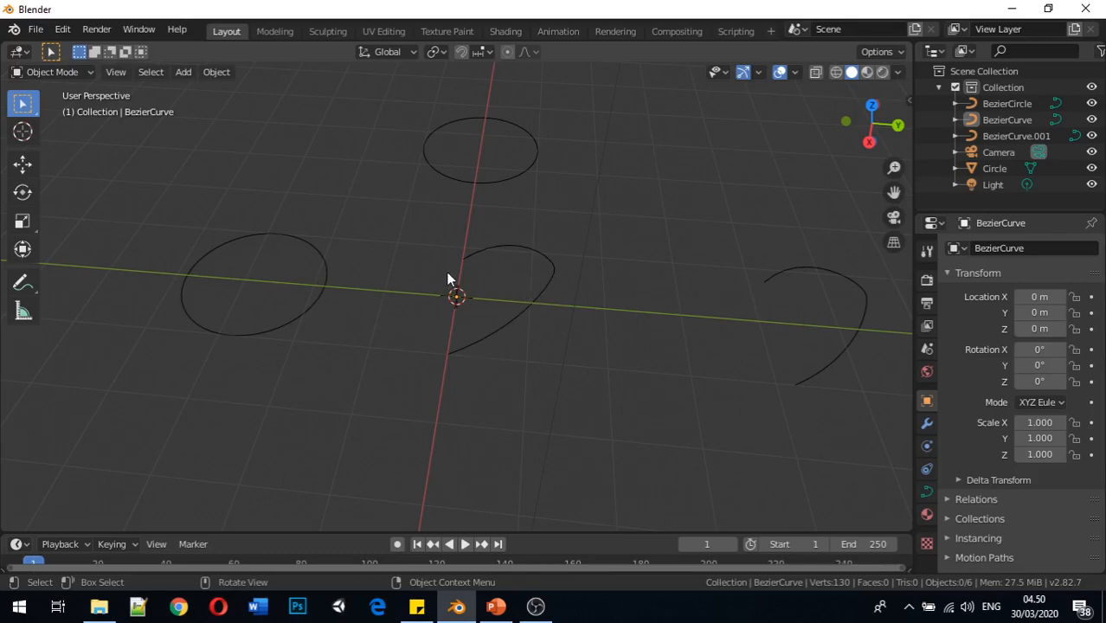
click(505, 250)
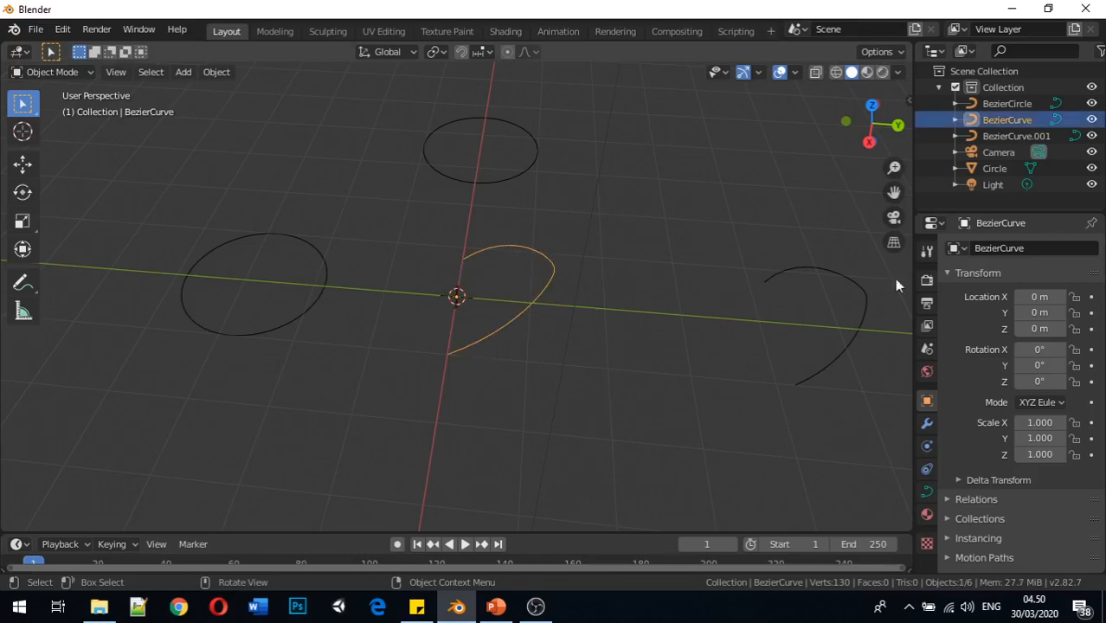
scroll(994, 342, down, 2)
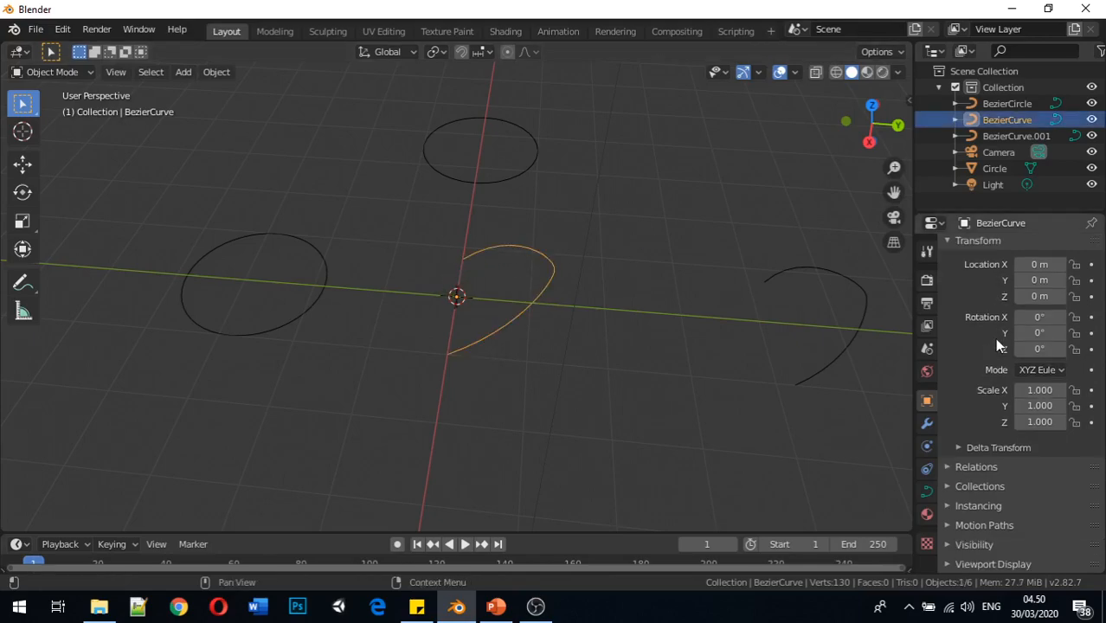
click(926, 491)
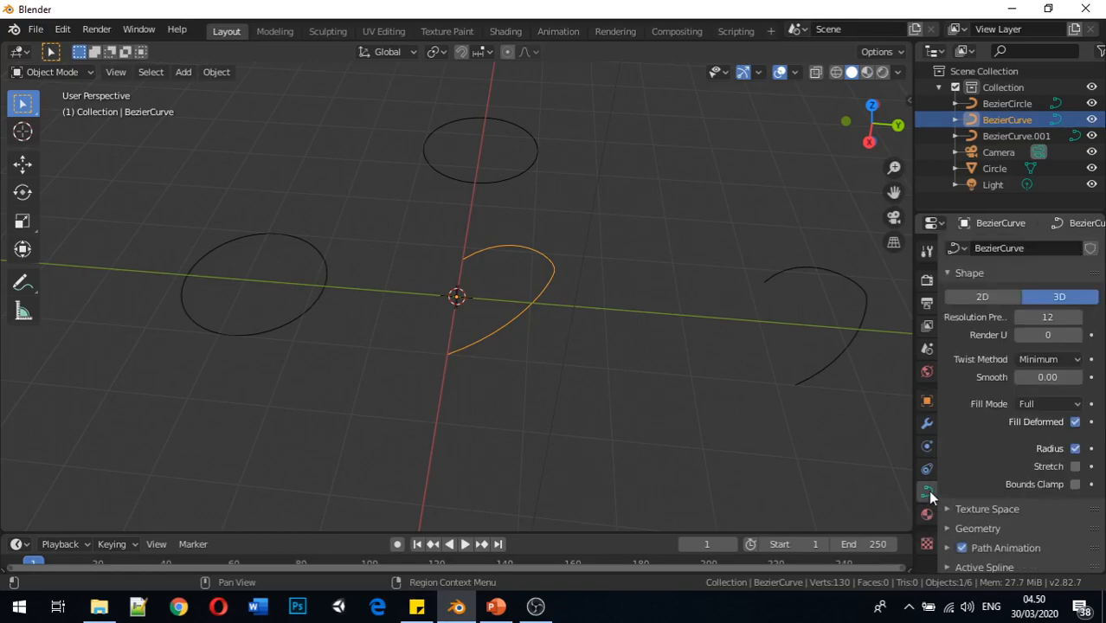
scroll(1021, 415, down, 2)
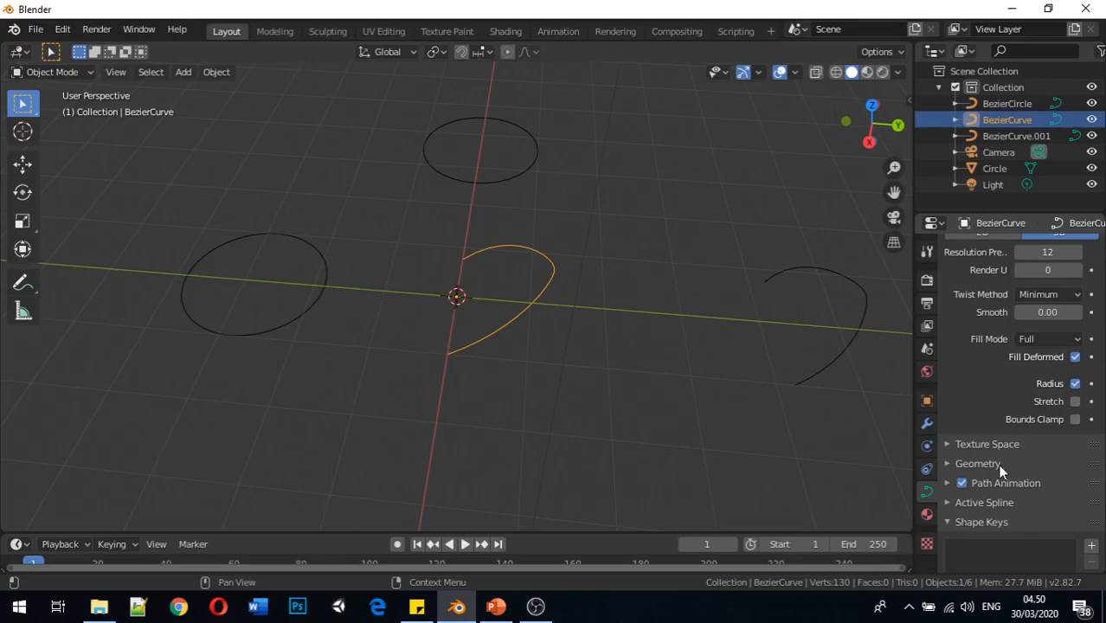
click(997, 464)
scroll(995, 465, down, 1)
scroll(997, 468, down, 3)
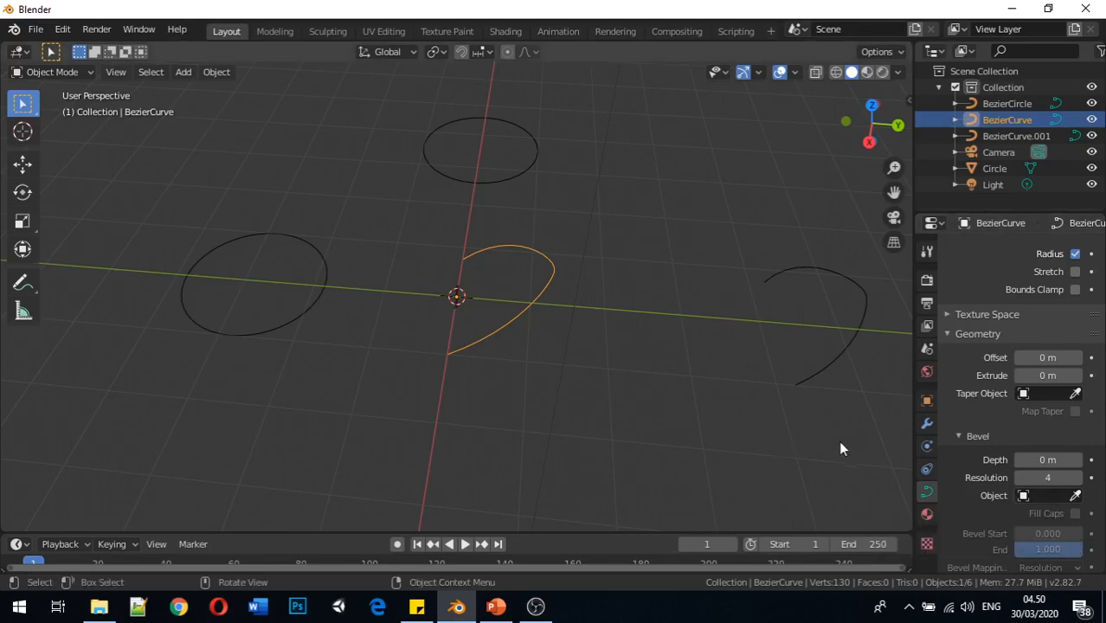
click(1048, 496)
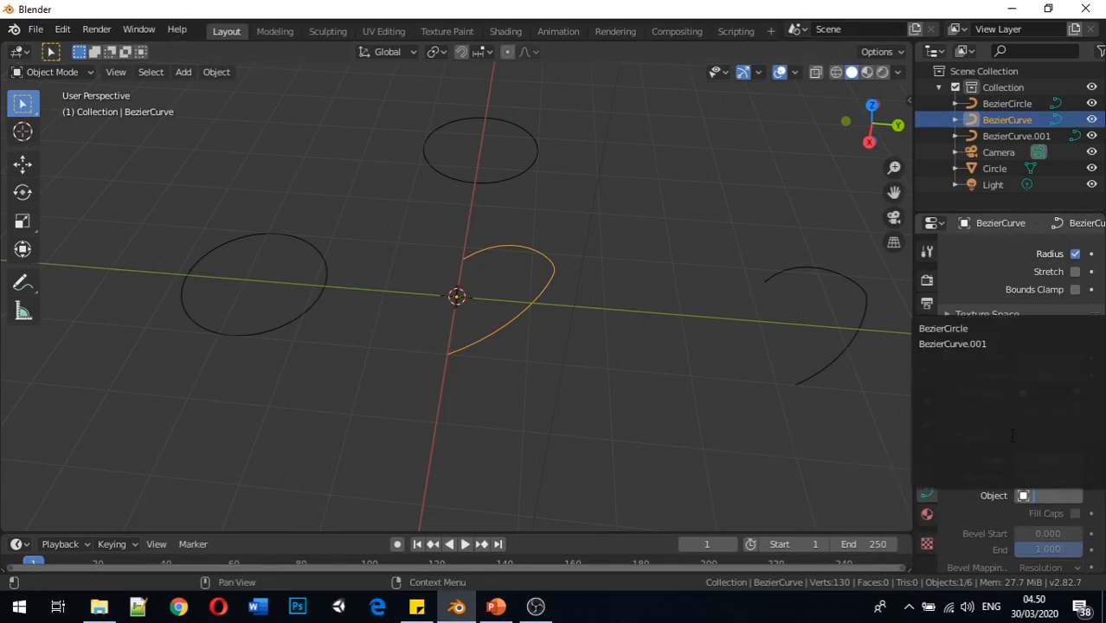
click(958, 331)
- Examine the beveled tube together with the Bezier circle that serves as its profile
middle_drag(604, 435, 553, 468)
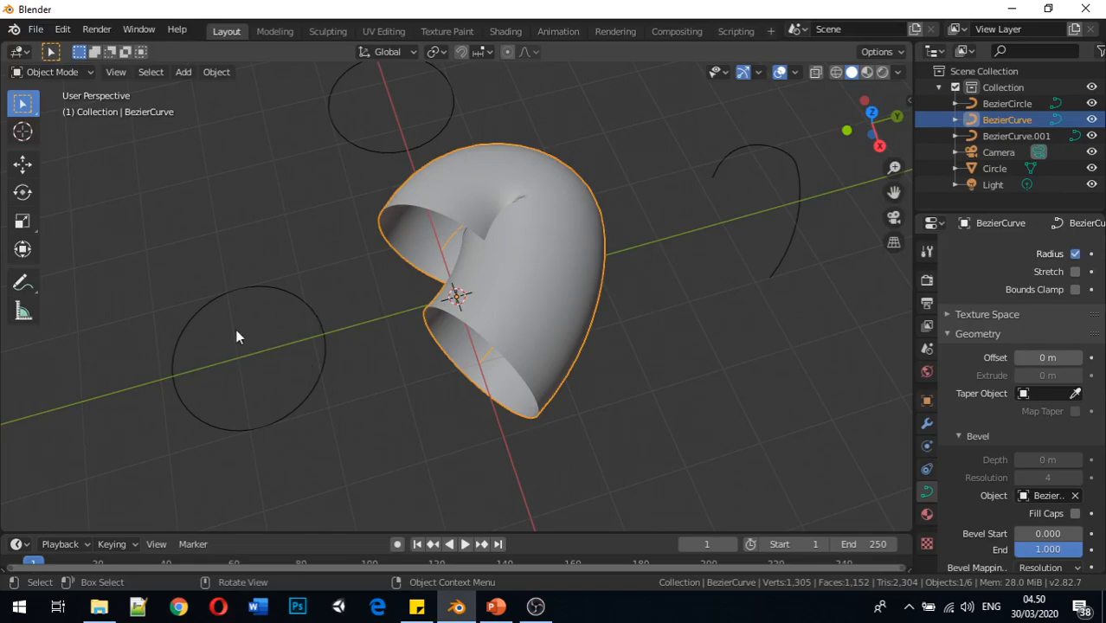
click(194, 339)
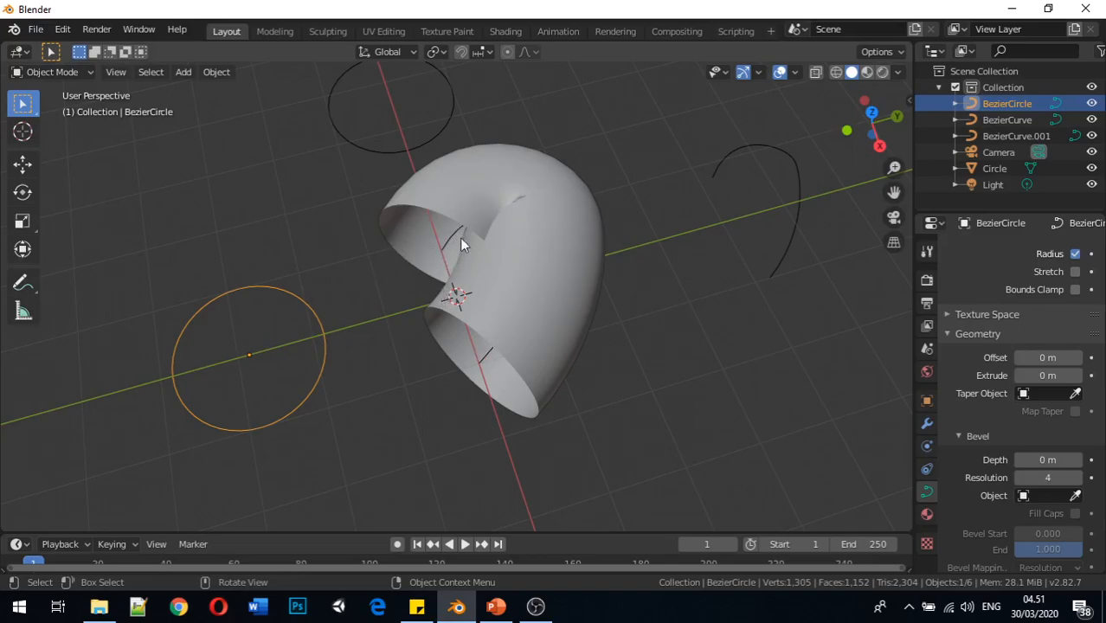
click(266, 306)
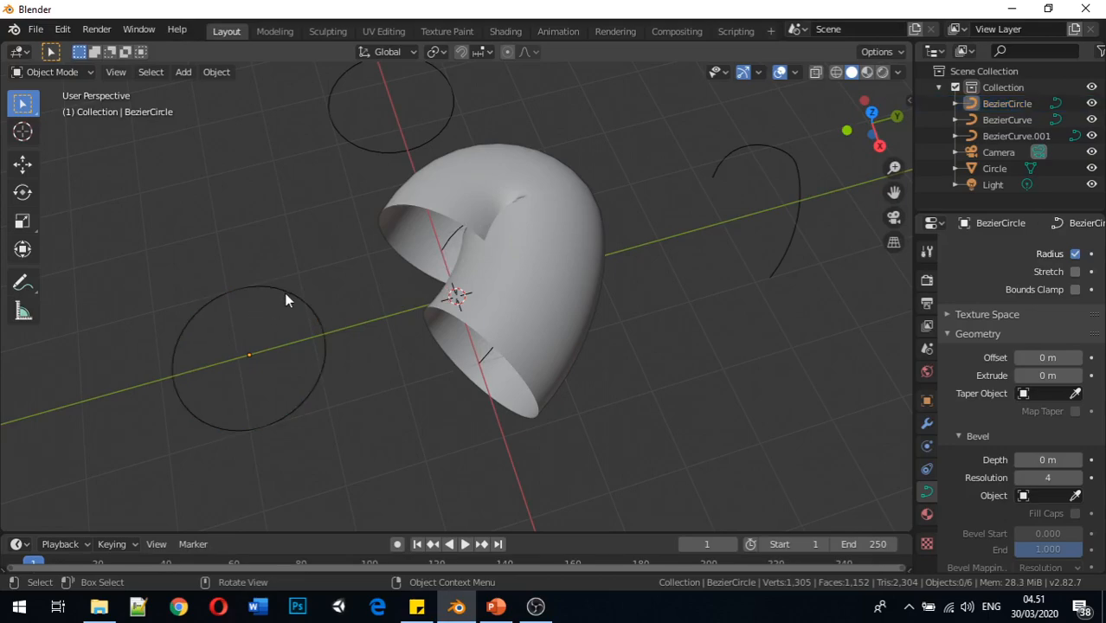
- Scale the Bezier circle profile down uniformly to turn the beveled curve into a thin tube
click(286, 299)
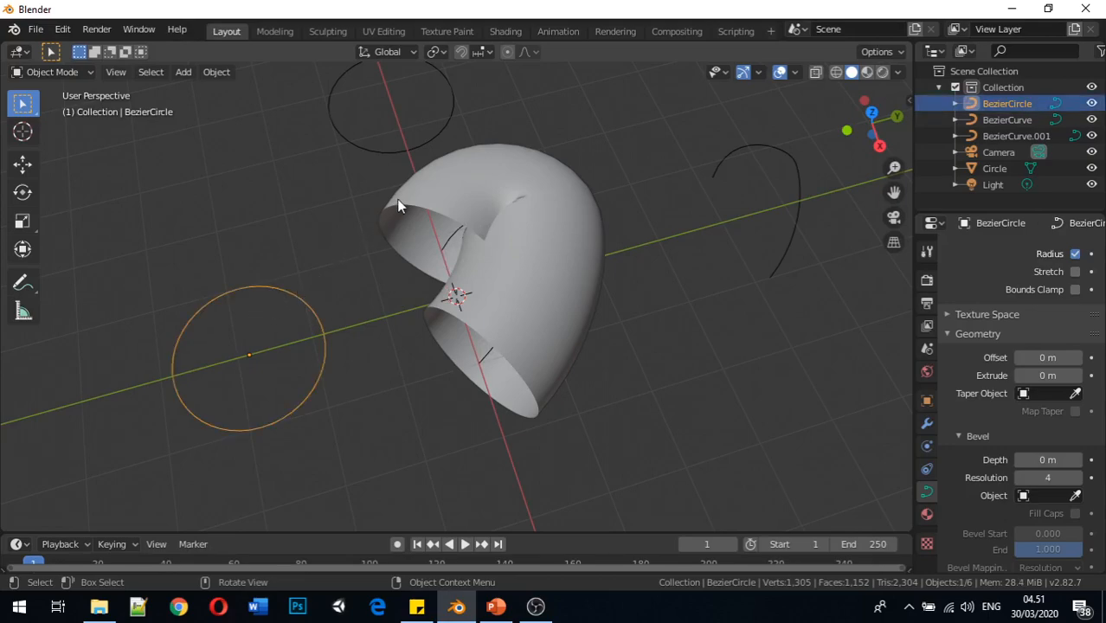
key(s)
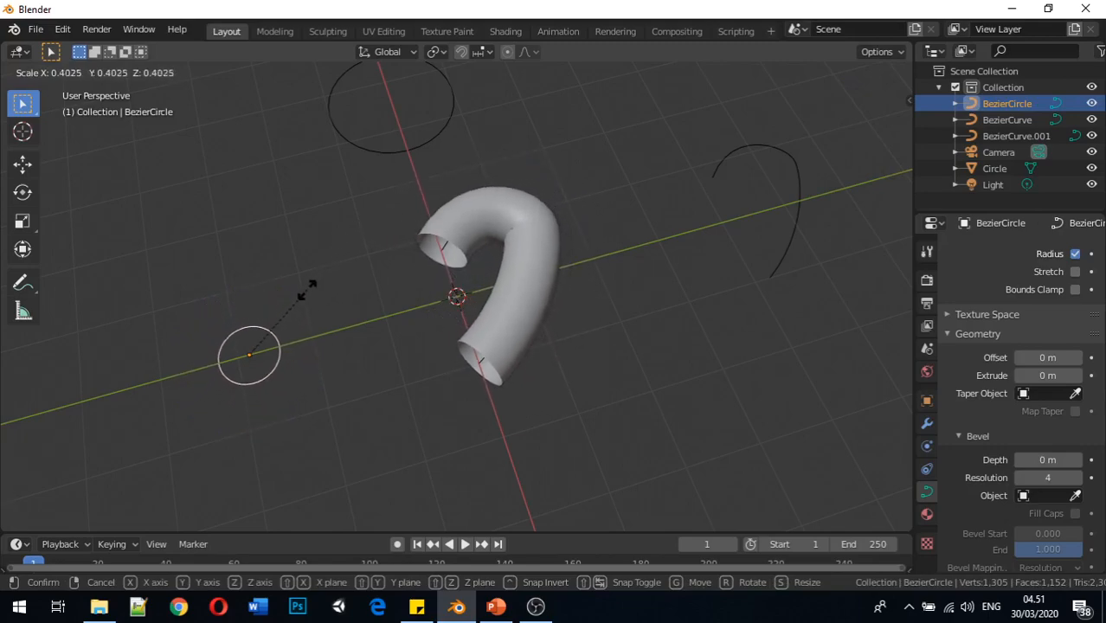
click(274, 330)
middle_drag(406, 374, 387, 393)
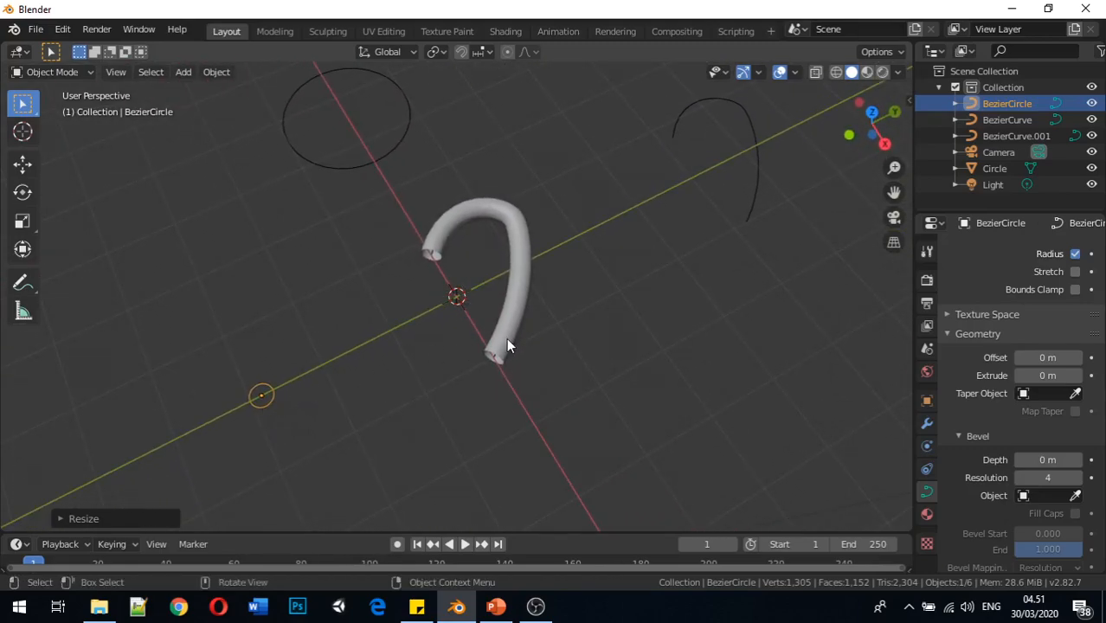
middle_drag(498, 358, 410, 368)
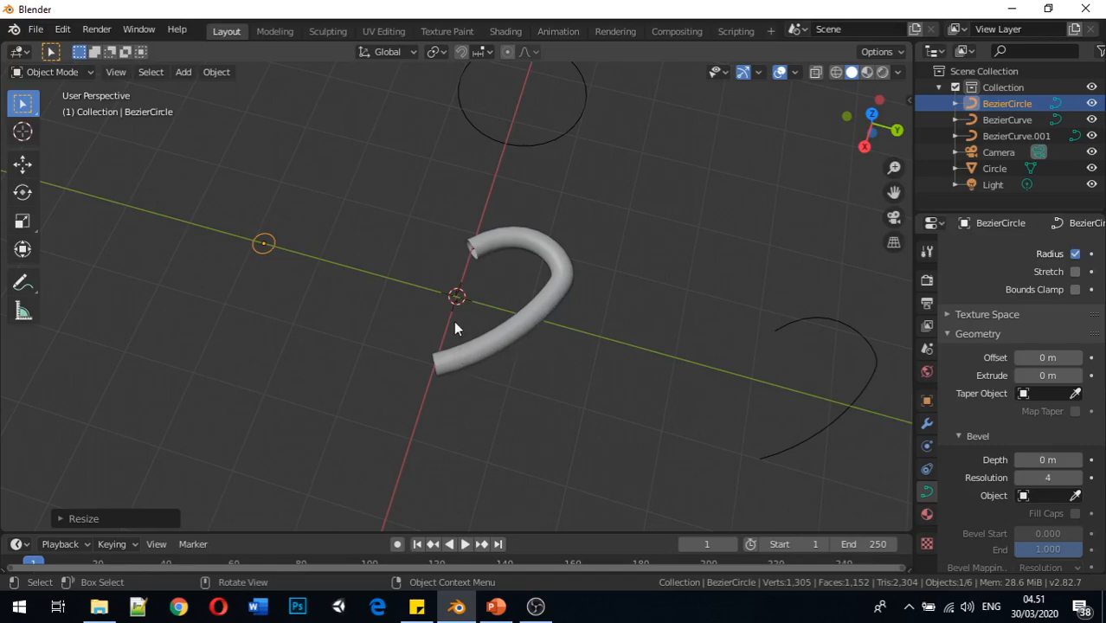
- Review the beveled curve's Geometry settings and the curves available as its bevel object
click(530, 237)
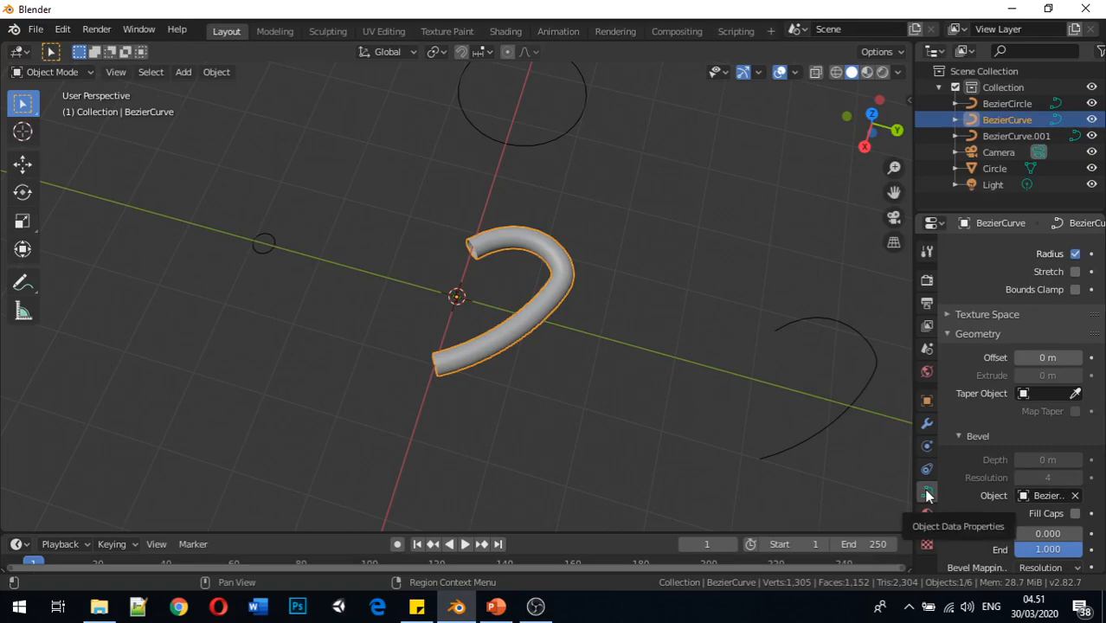
scroll(995, 410, up, 6)
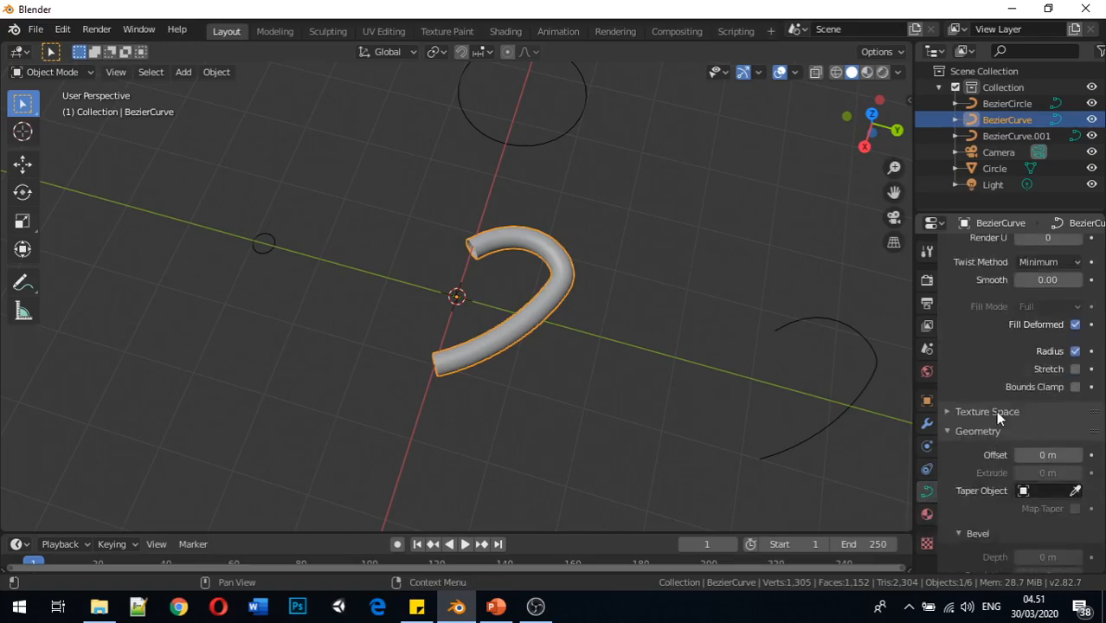
scroll(995, 411, down, 6)
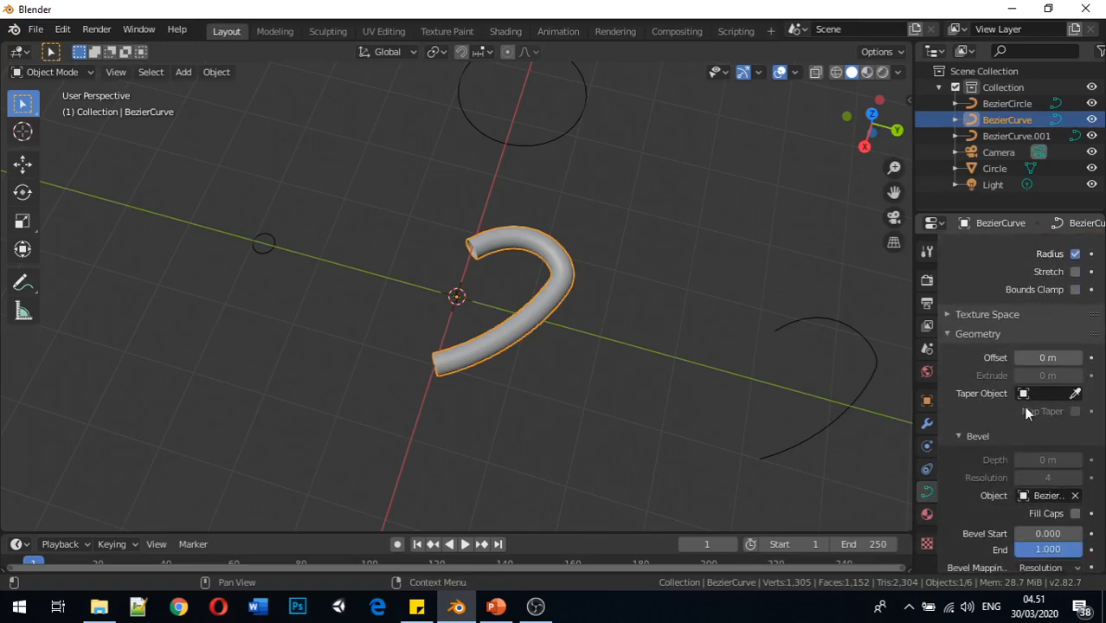
scroll(1029, 424, down, 2)
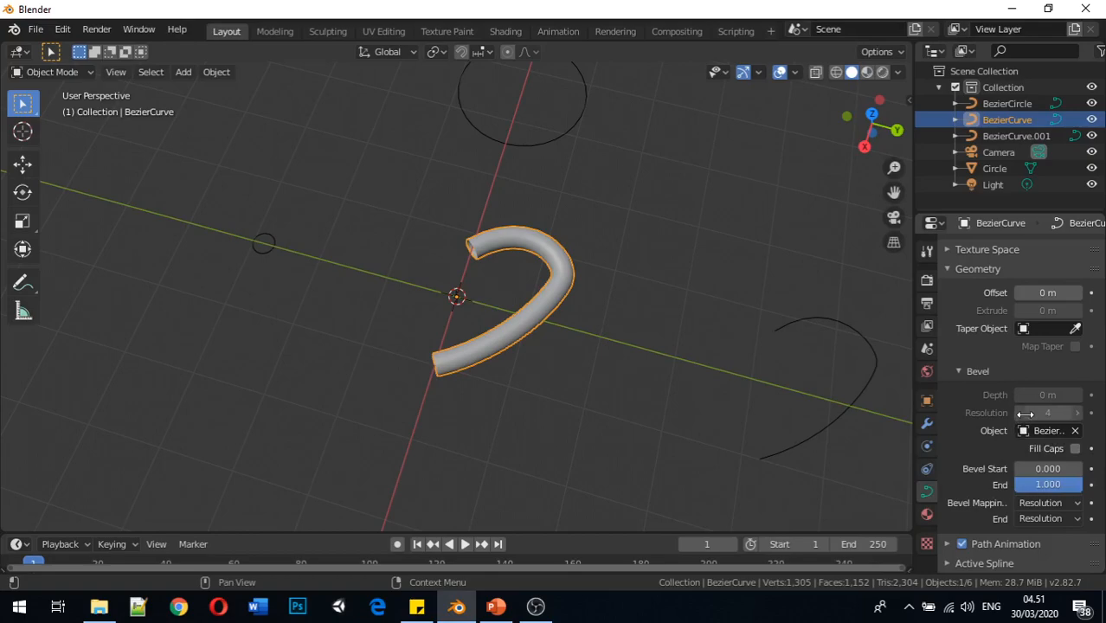
middle_drag(728, 483, 781, 387)
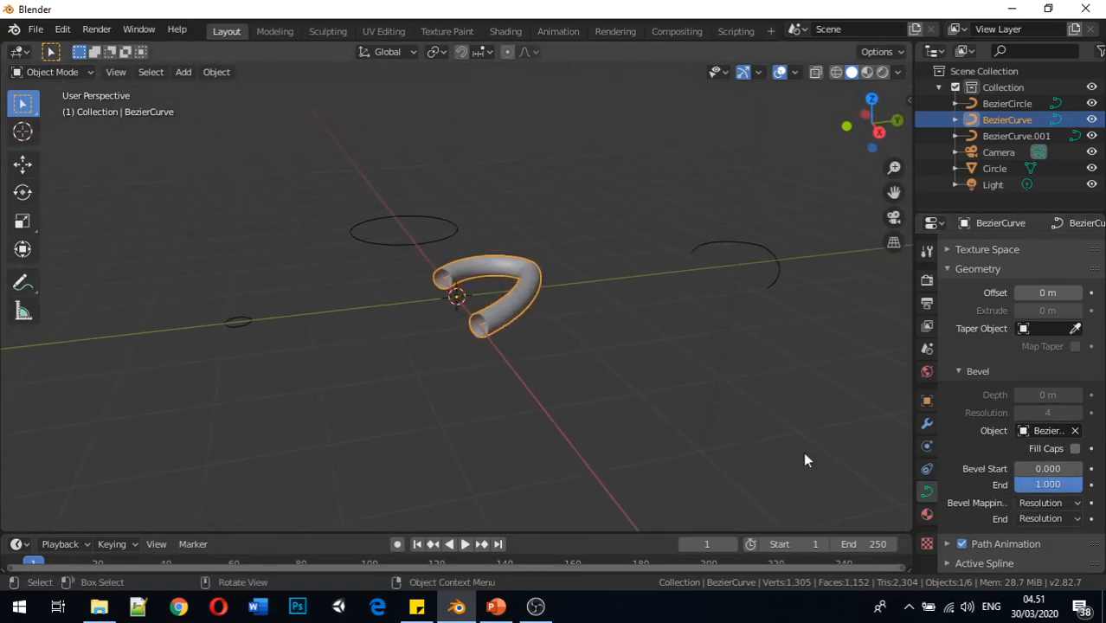
click(1061, 432)
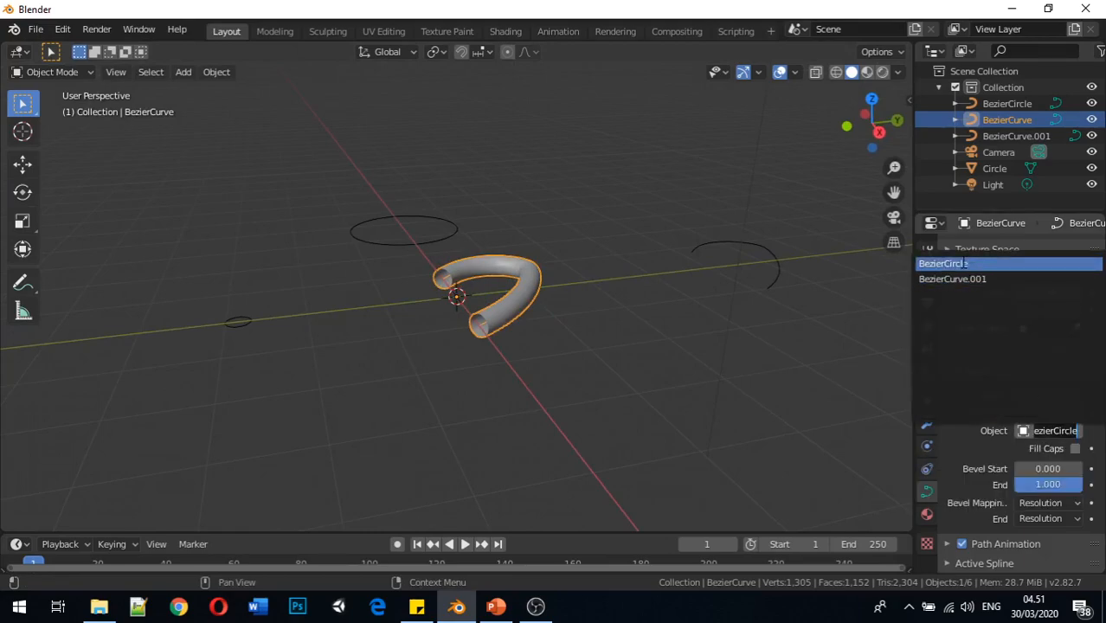
click(196, 355)
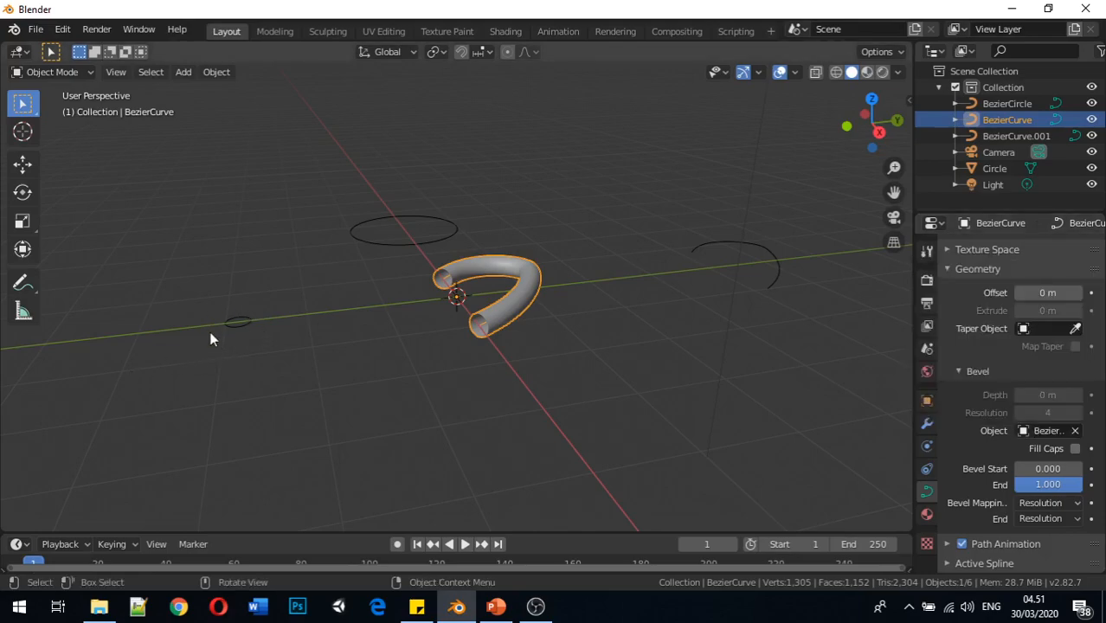
click(1053, 434)
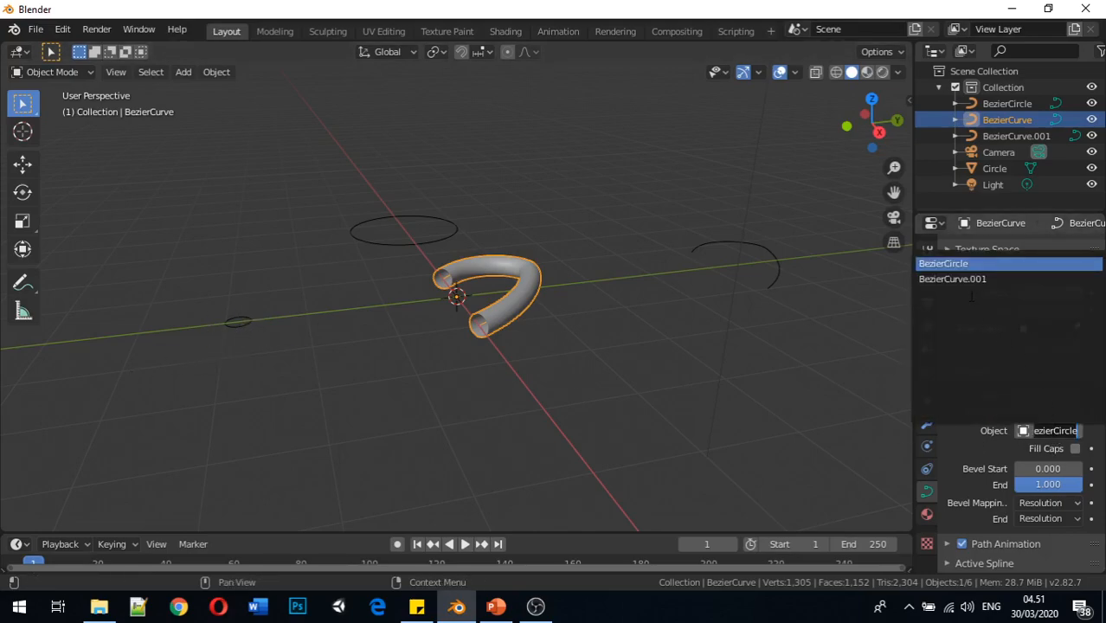
click(755, 384)
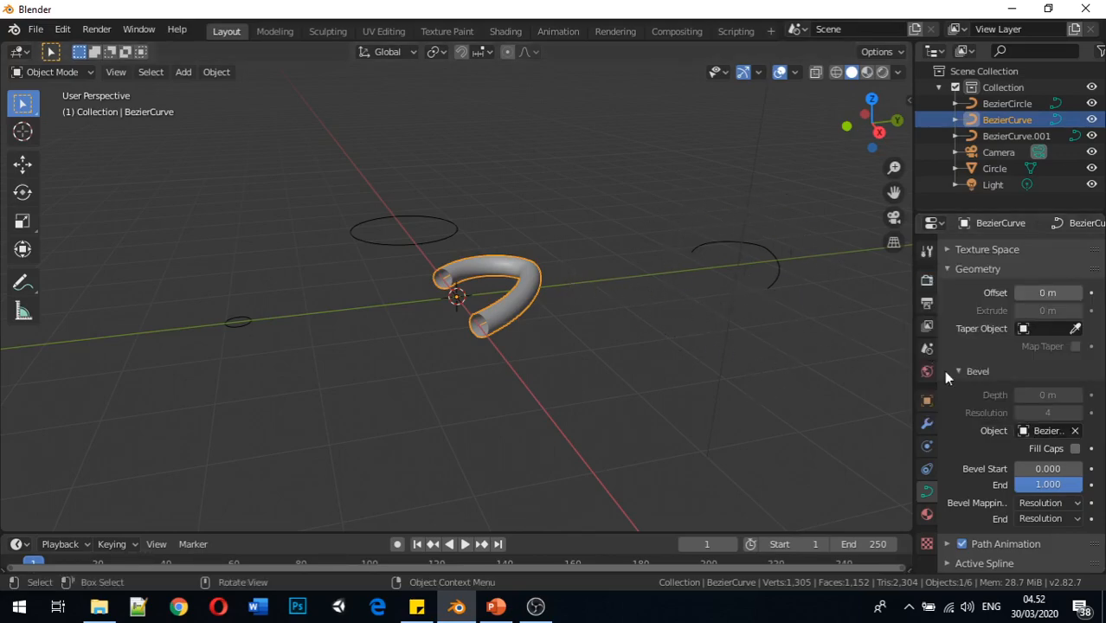
- Set BezierCurve.001 as the bevel object of the Bezier curve at the origin
click(1064, 432)
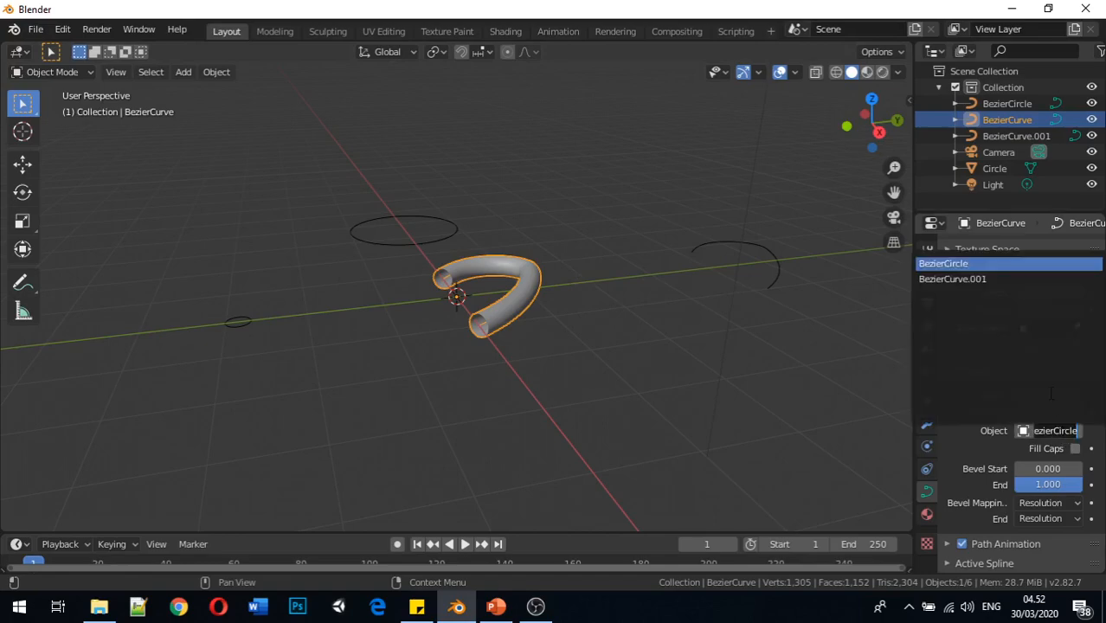
click(969, 280)
middle_drag(628, 333, 575, 350)
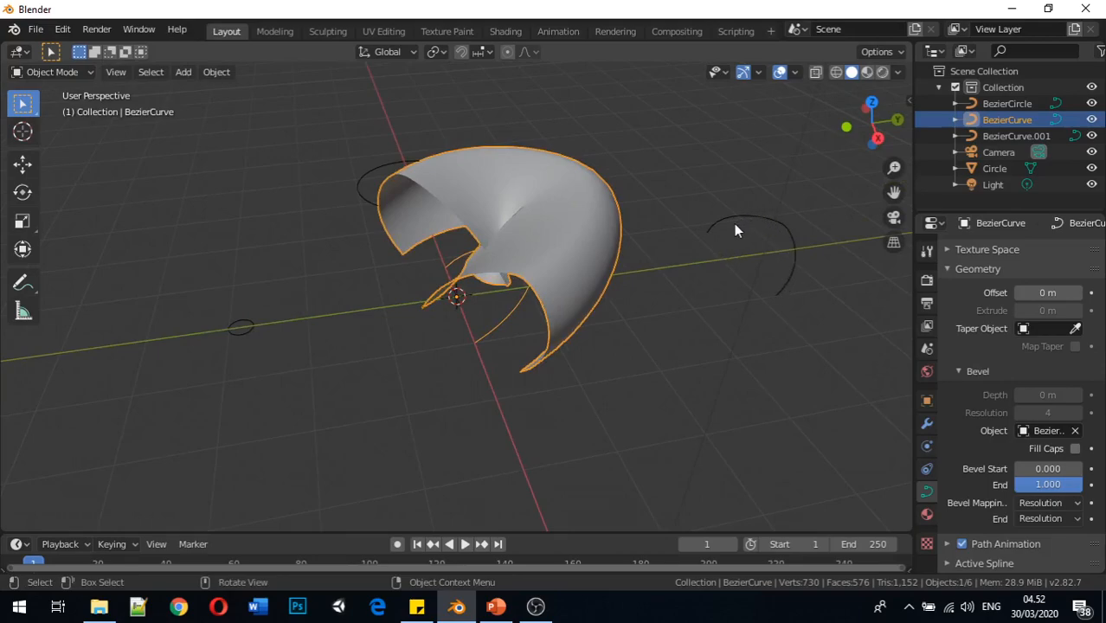
middle_drag(527, 339, 537, 406)
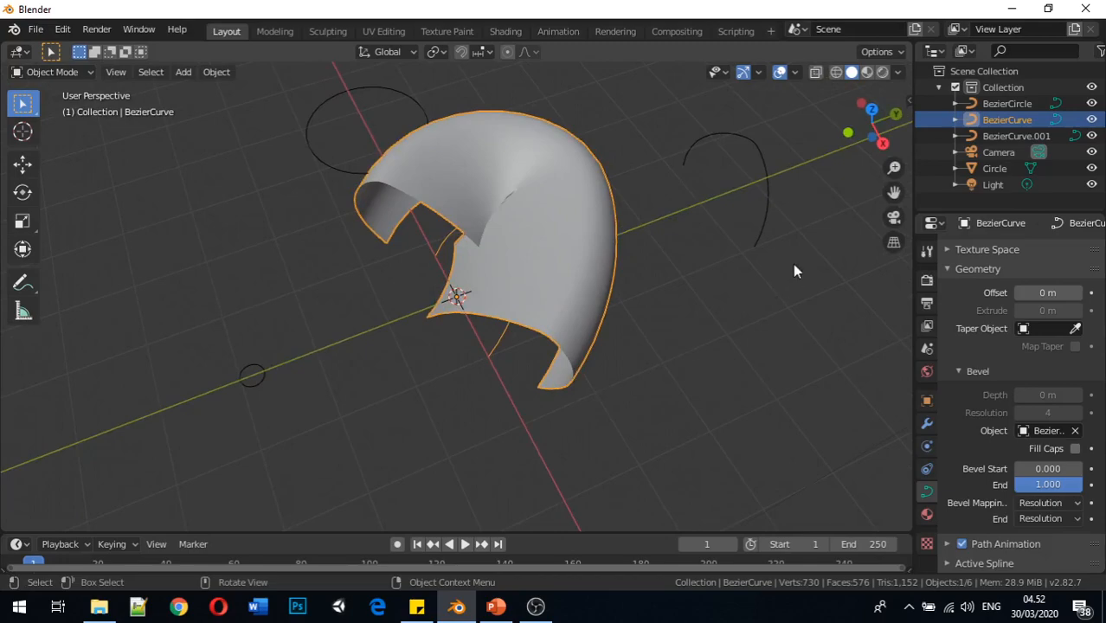
- Scale BezierCurve.001 down uniformly to a small arc to narrow the open profile swept along the curve
click(764, 189)
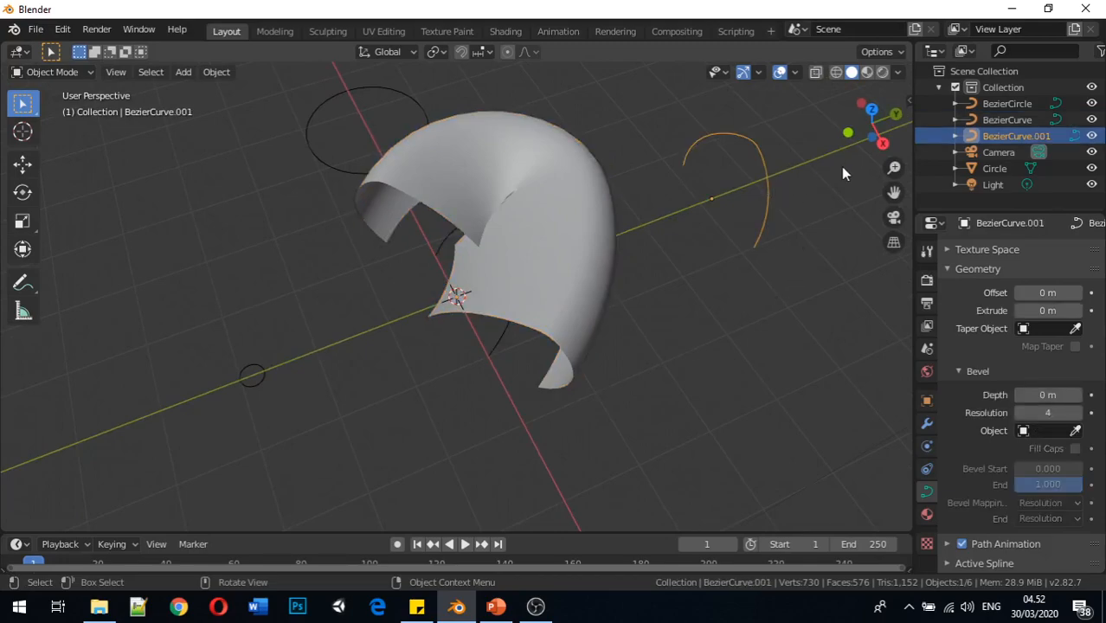
key(s)
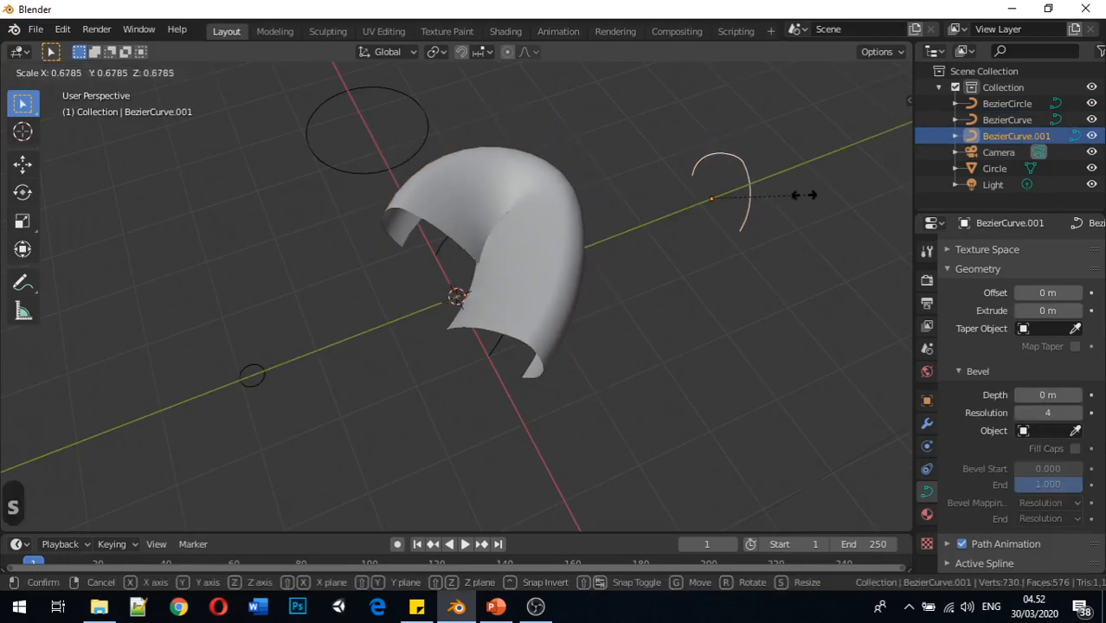
click(732, 208)
middle_drag(689, 289, 489, 338)
- Clear the bevel object of the curve at the origin and set it back to BezierCircle
click(518, 281)
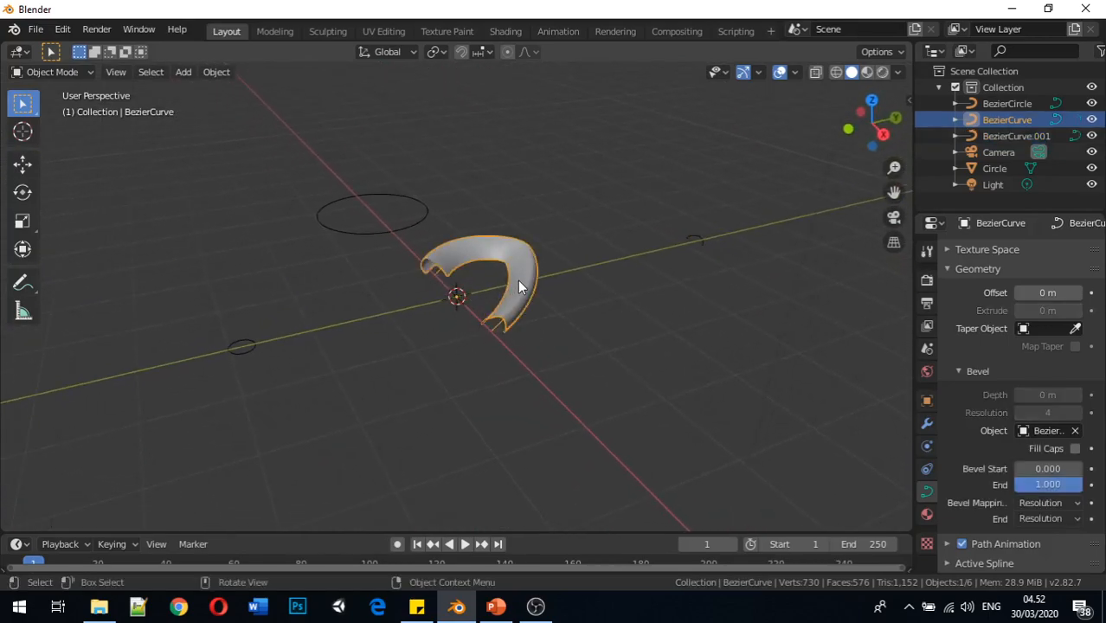
click(1073, 431)
click(1047, 432)
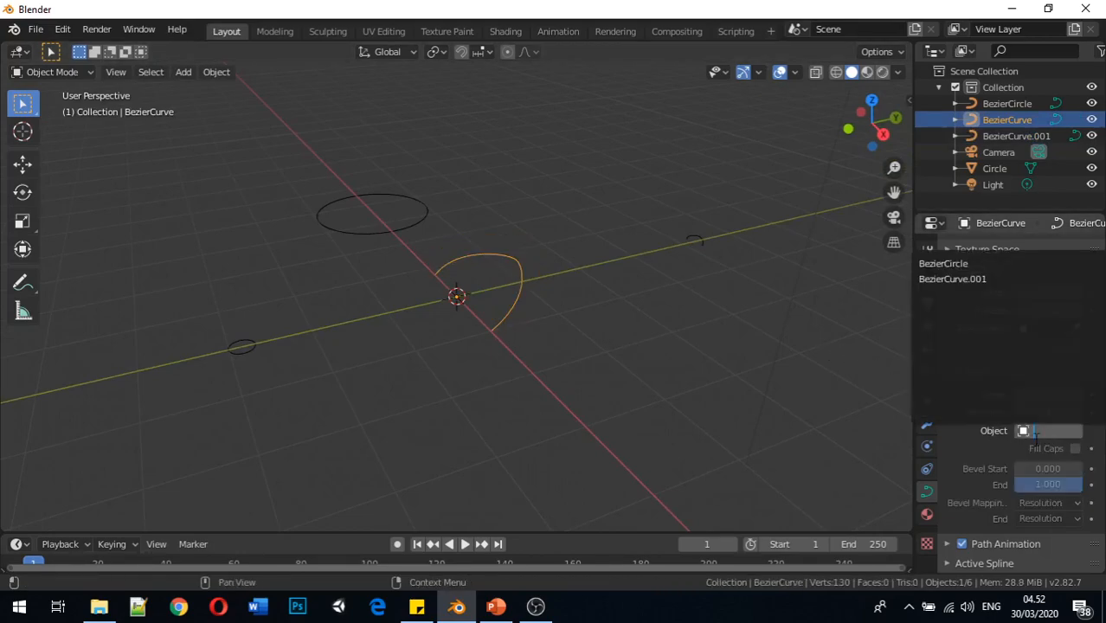
click(948, 264)
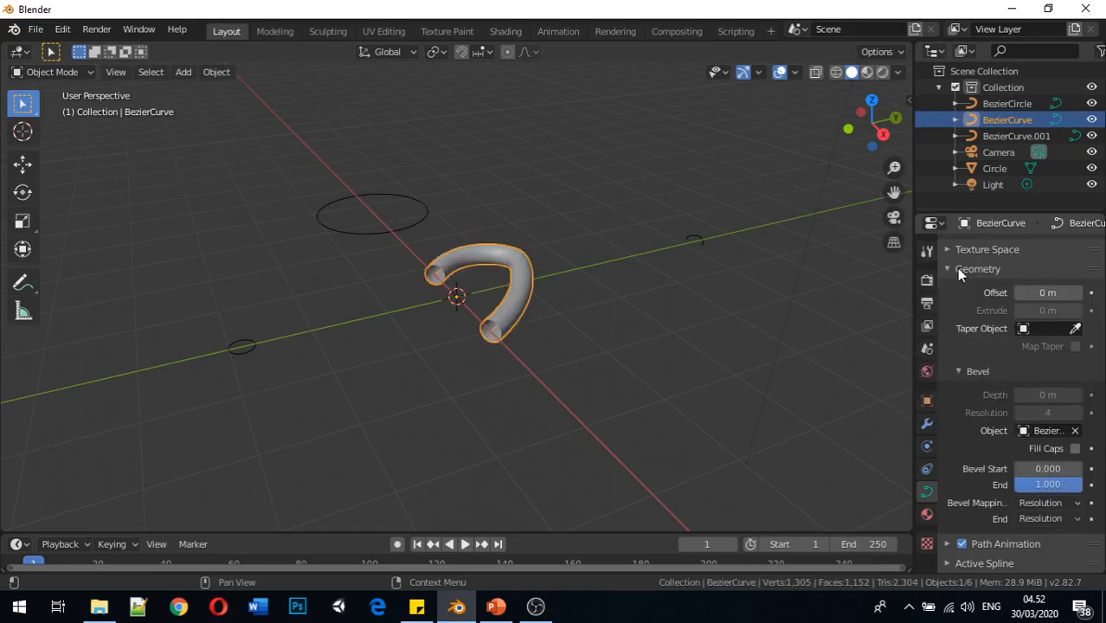
middle_drag(690, 312, 664, 321)
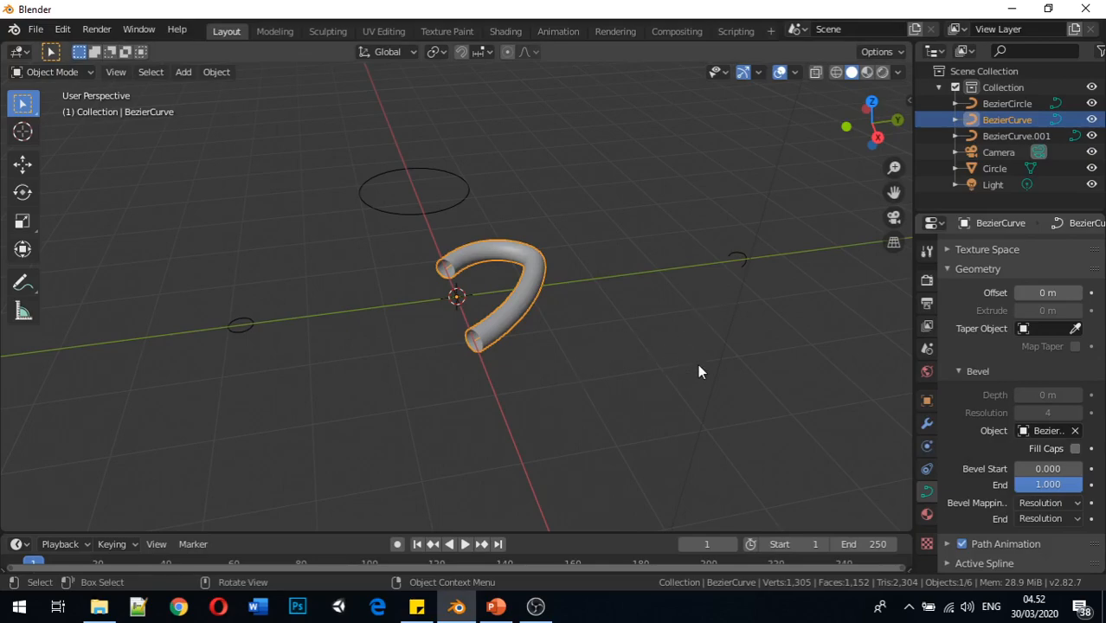
middle_drag(636, 322, 599, 404)
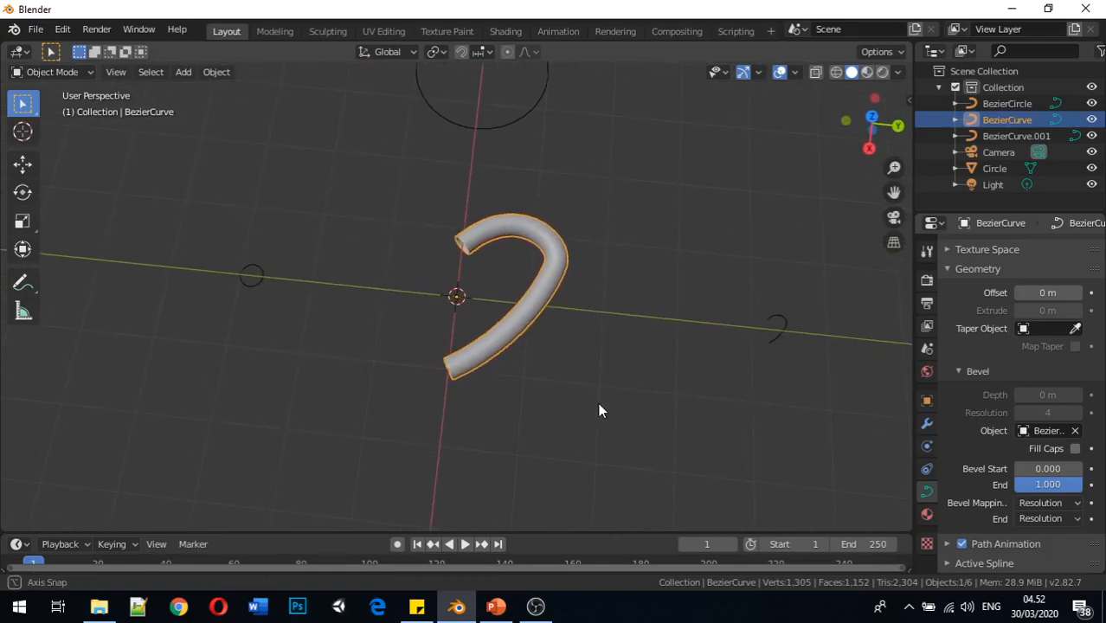
- Scale BezierCurve.001 up uniformly to about the size of the beveled curve at the origin
click(252, 276)
click(776, 327)
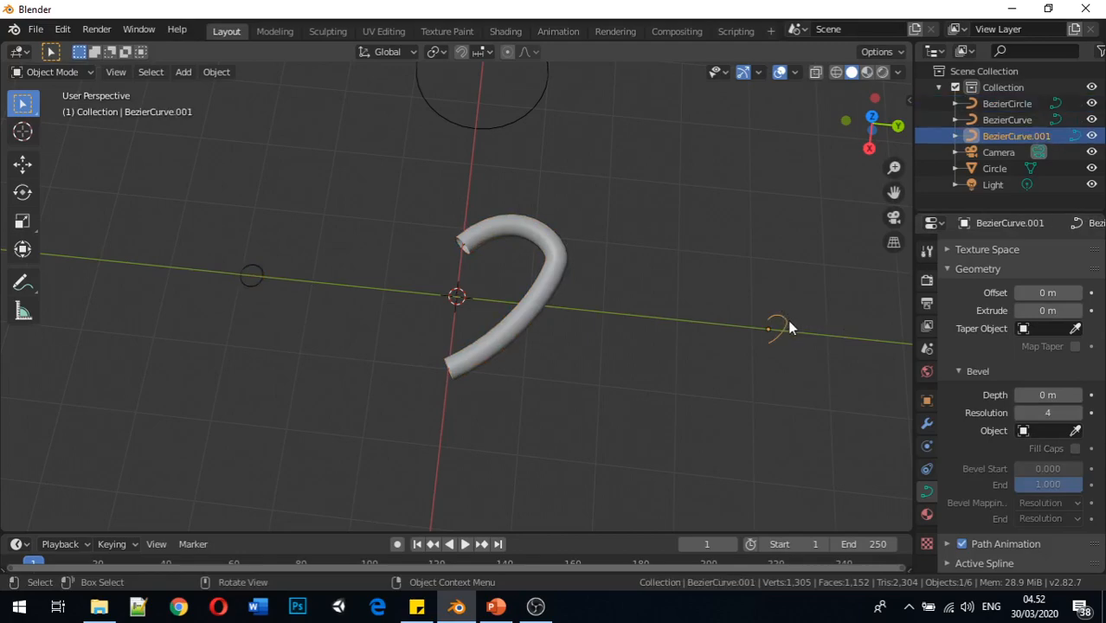
key(s)
click(877, 437)
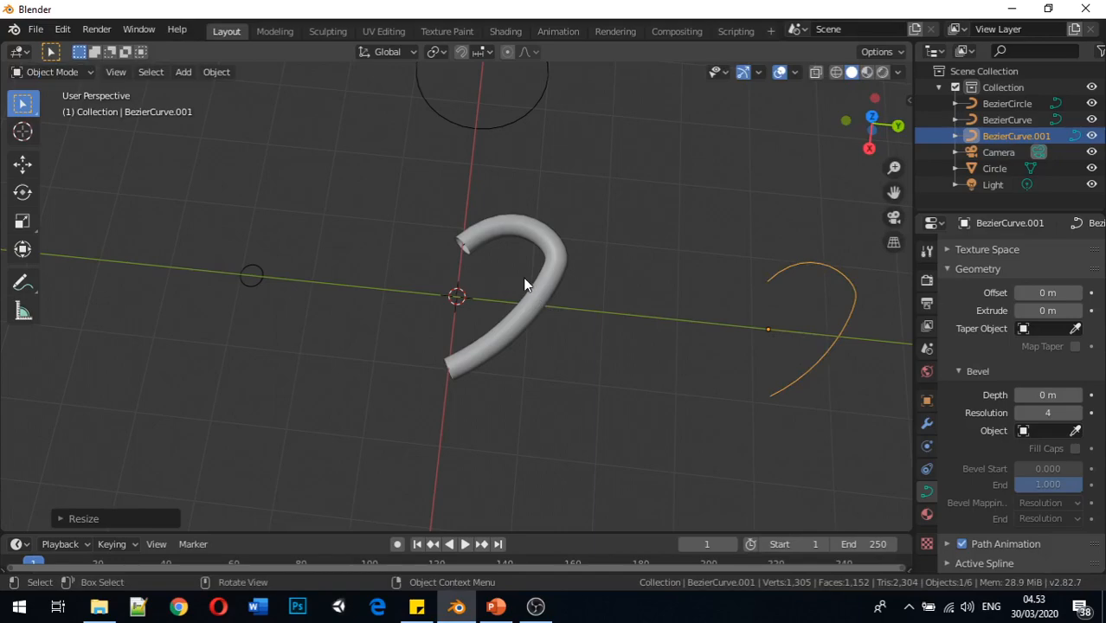
- Set BezierCurve.001 as the taper object of the beveled curve at the origin and inspect the tapered shape
click(559, 256)
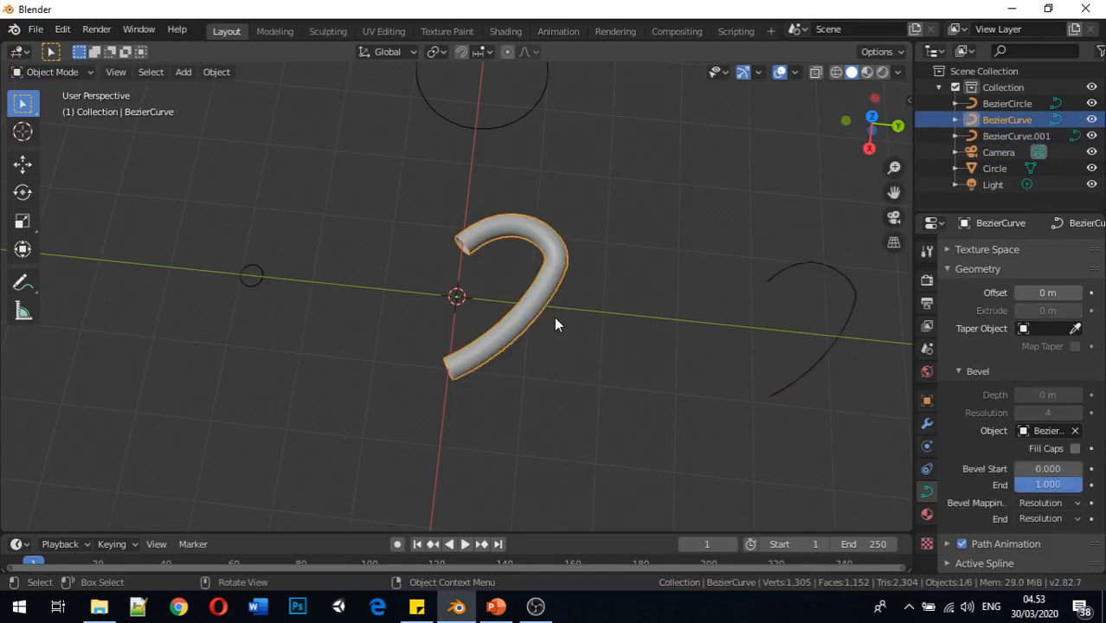
click(1052, 329)
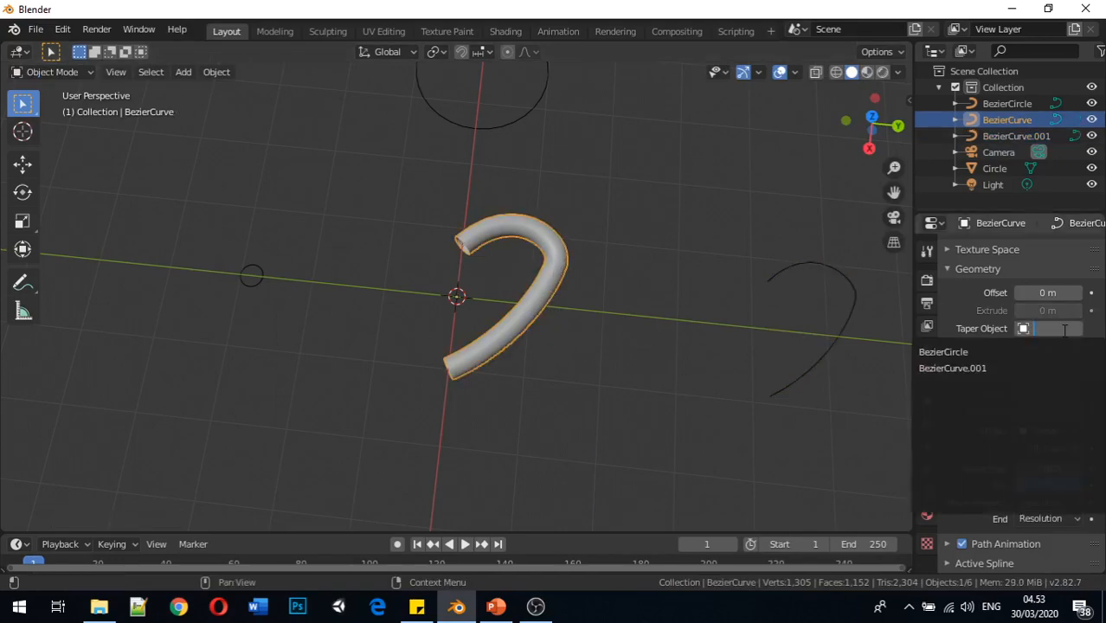
click(1008, 367)
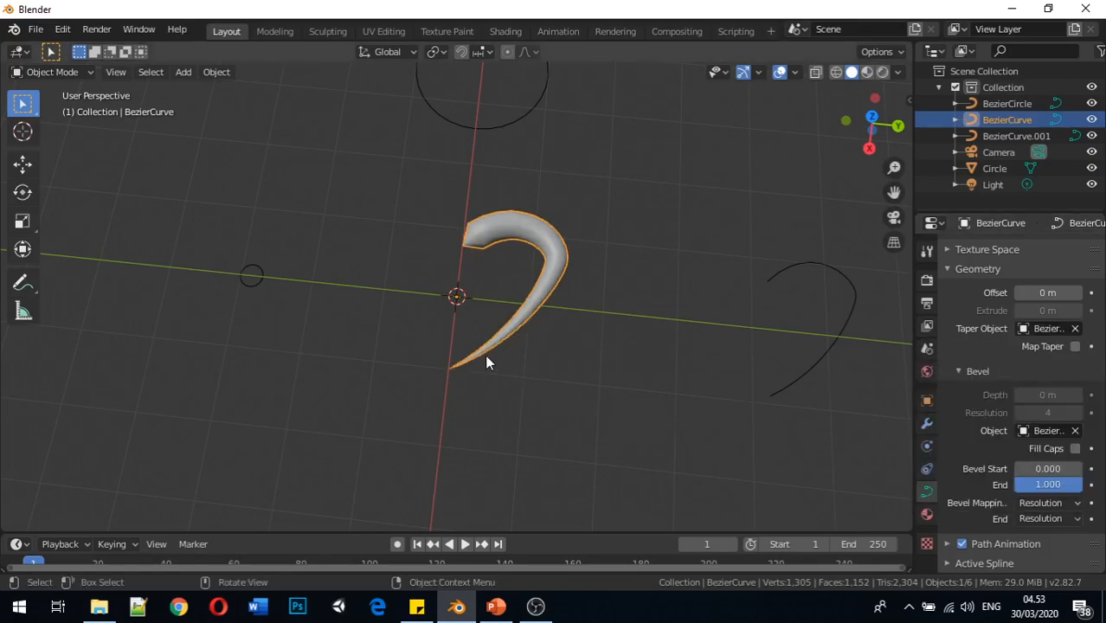
scroll(484, 362, up, 2)
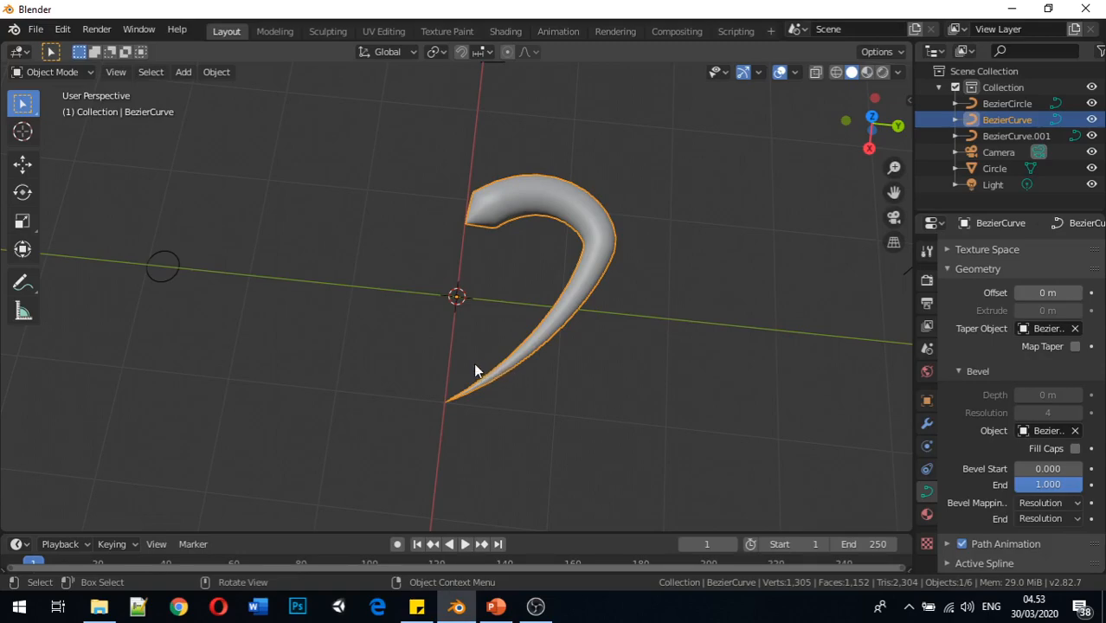
scroll(502, 347, down, 1)
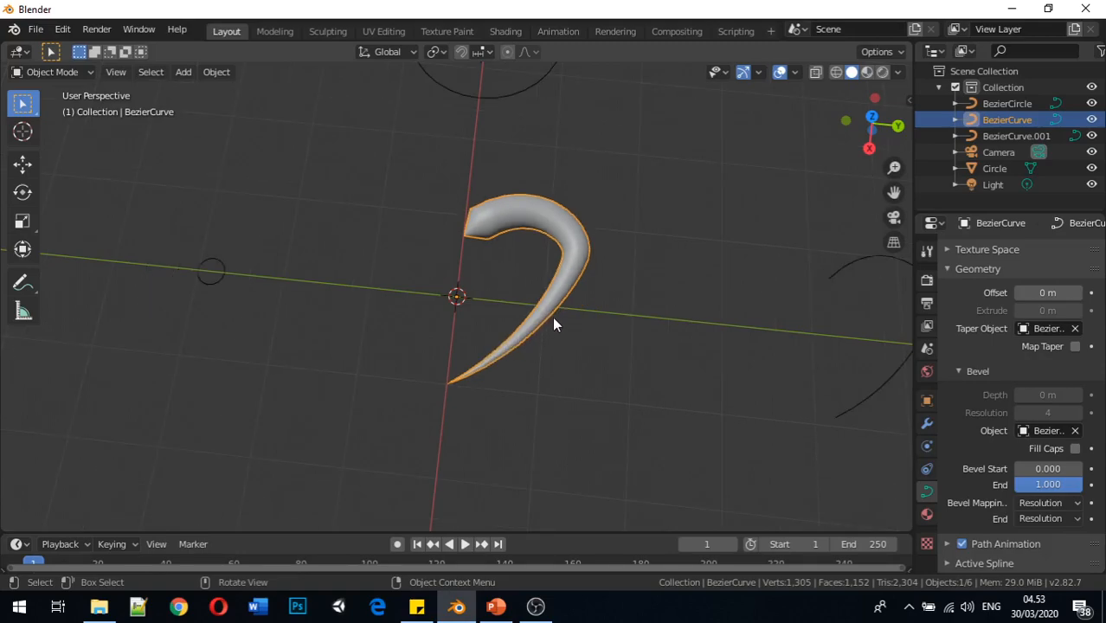
middle_drag(553, 322, 572, 339)
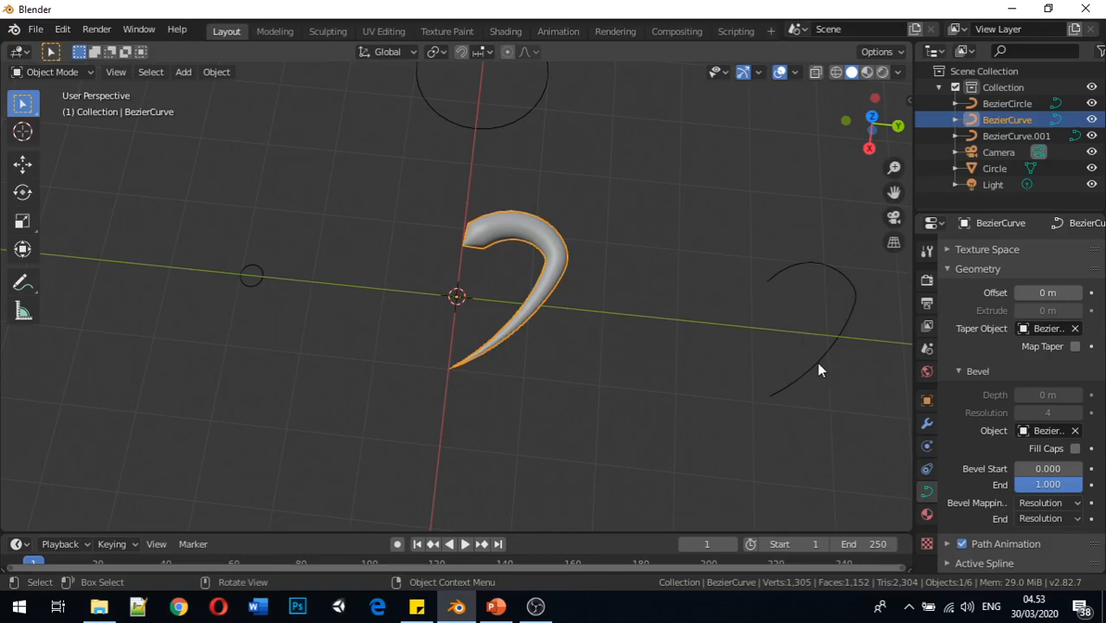
- Test larger scales of the Bezier circle profile on the tapered tube, settling close to the circle's starting size
click(252, 277)
key(s)
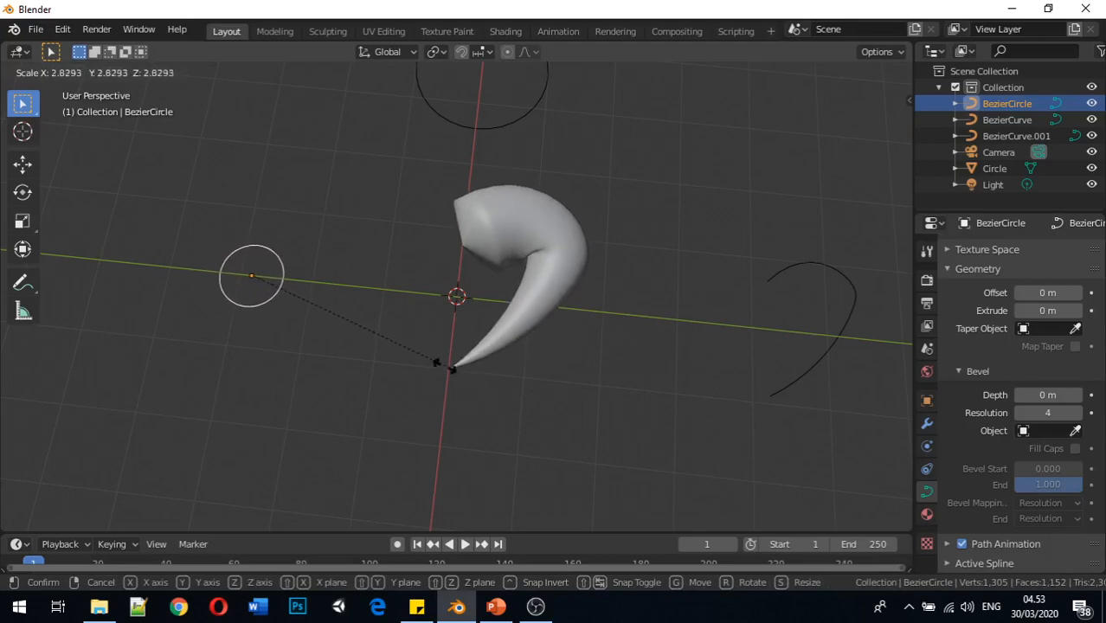
click(322, 330)
middle_drag(612, 358, 604, 352)
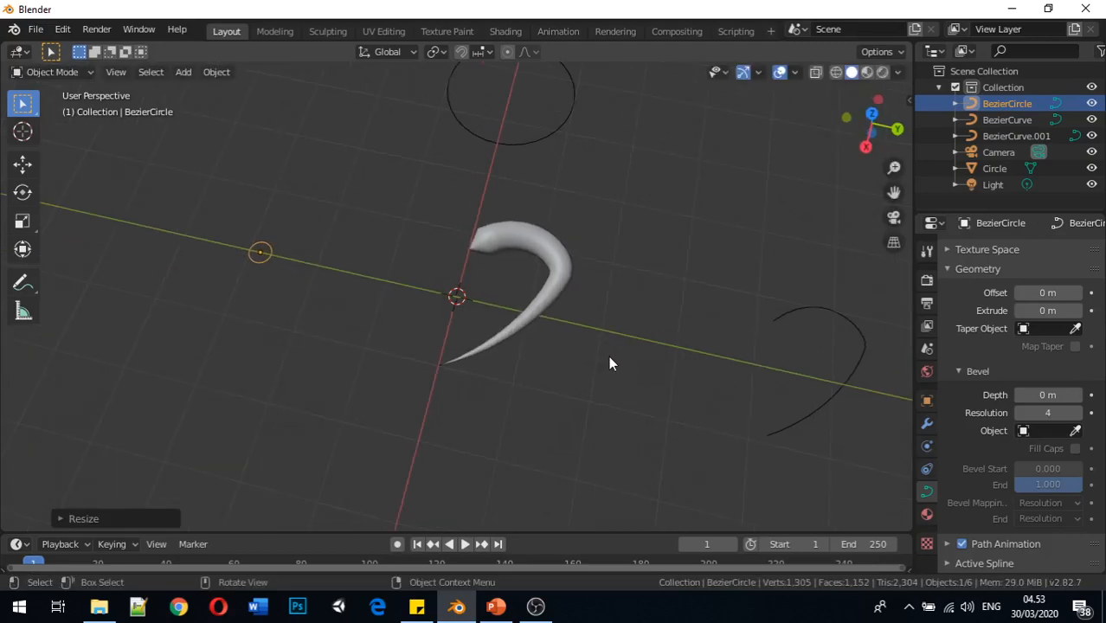
- Try moving the lower end control point of BezierCurve.001 about 0.65 m along the global Y axis
click(802, 415)
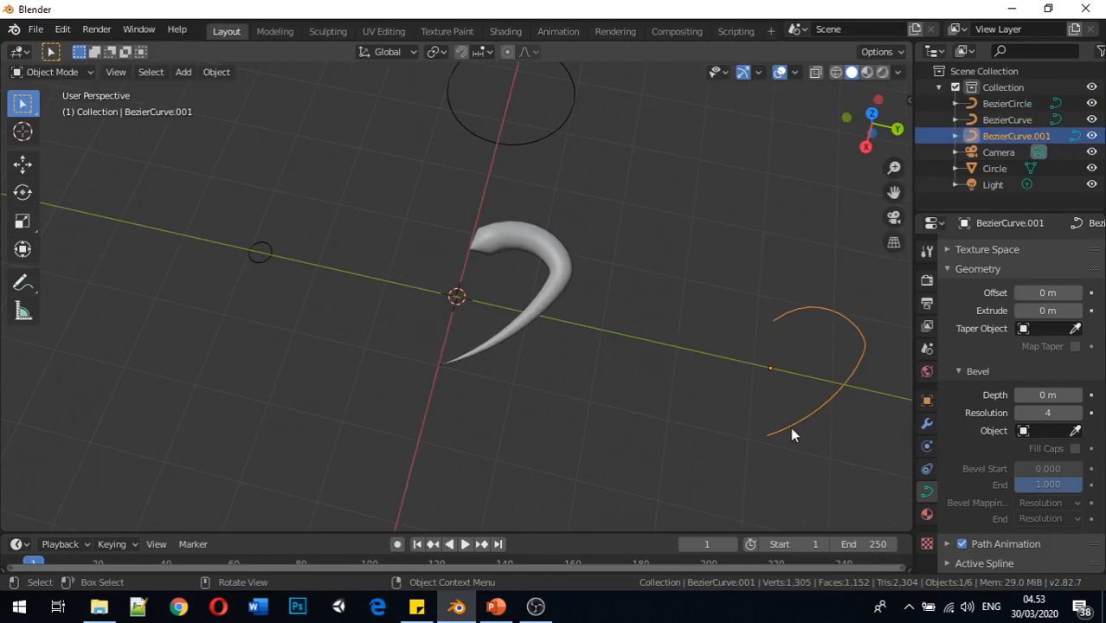
middle_drag(788, 427, 839, 415)
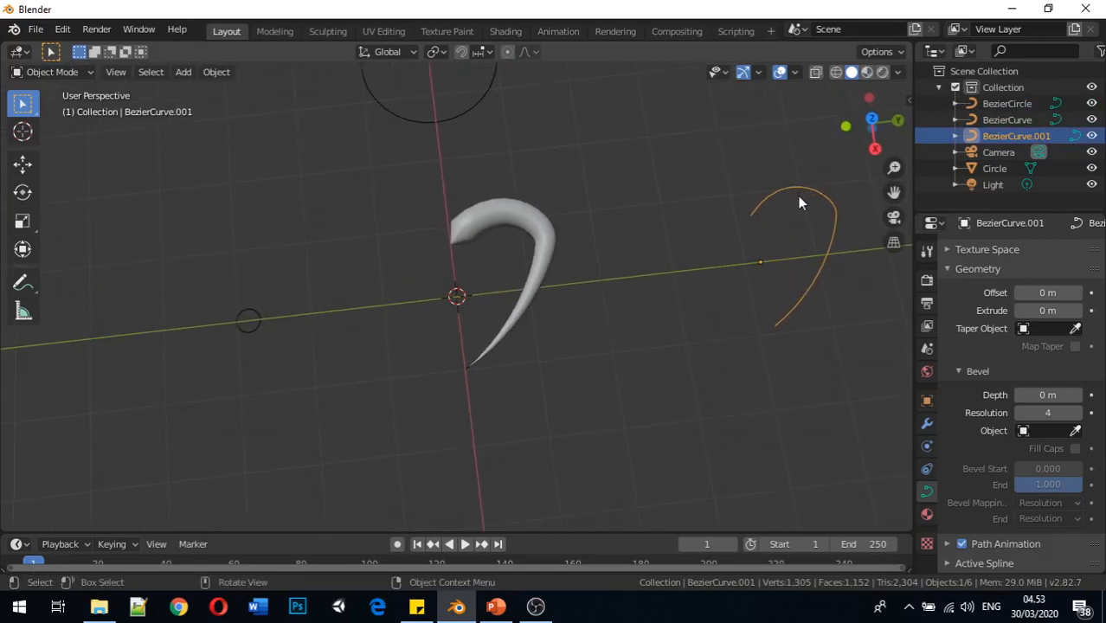
key(Tab)
click(772, 327)
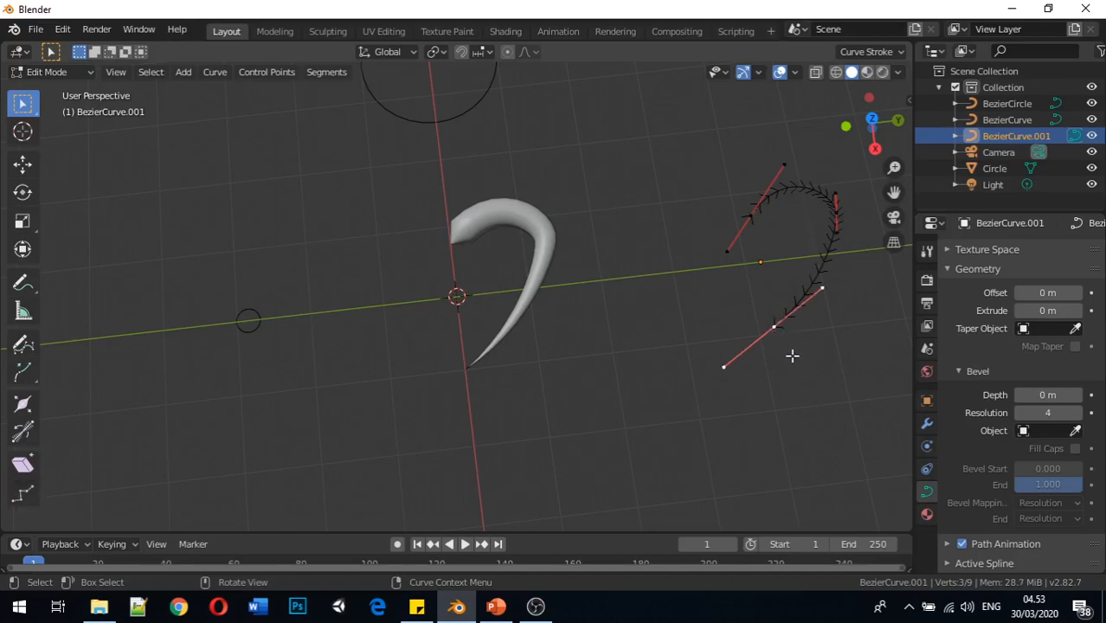
key(g)
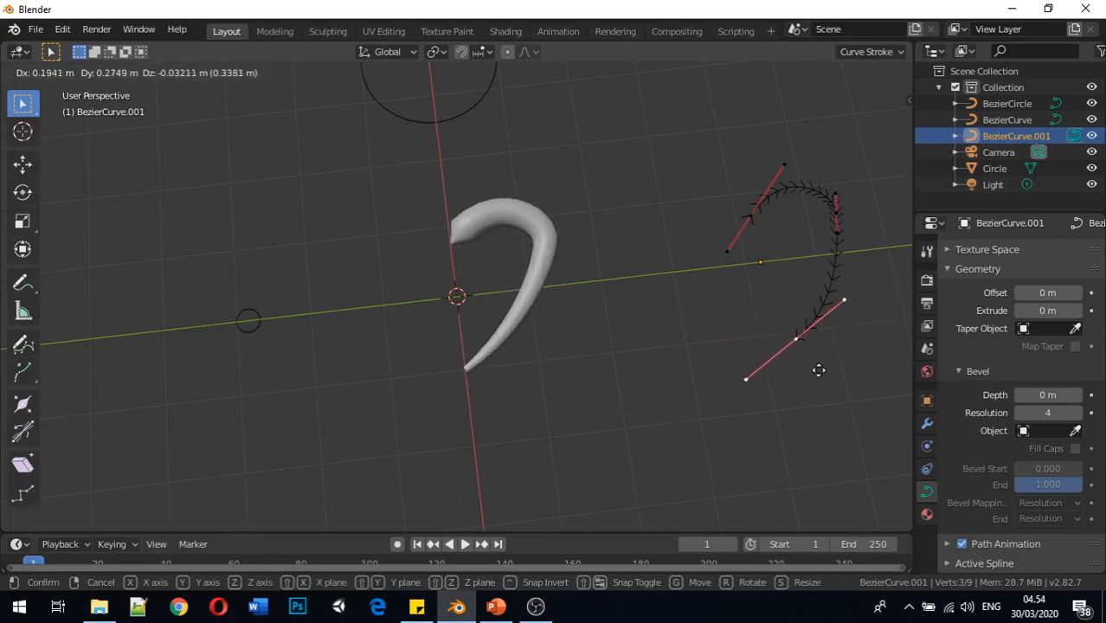
key(x)
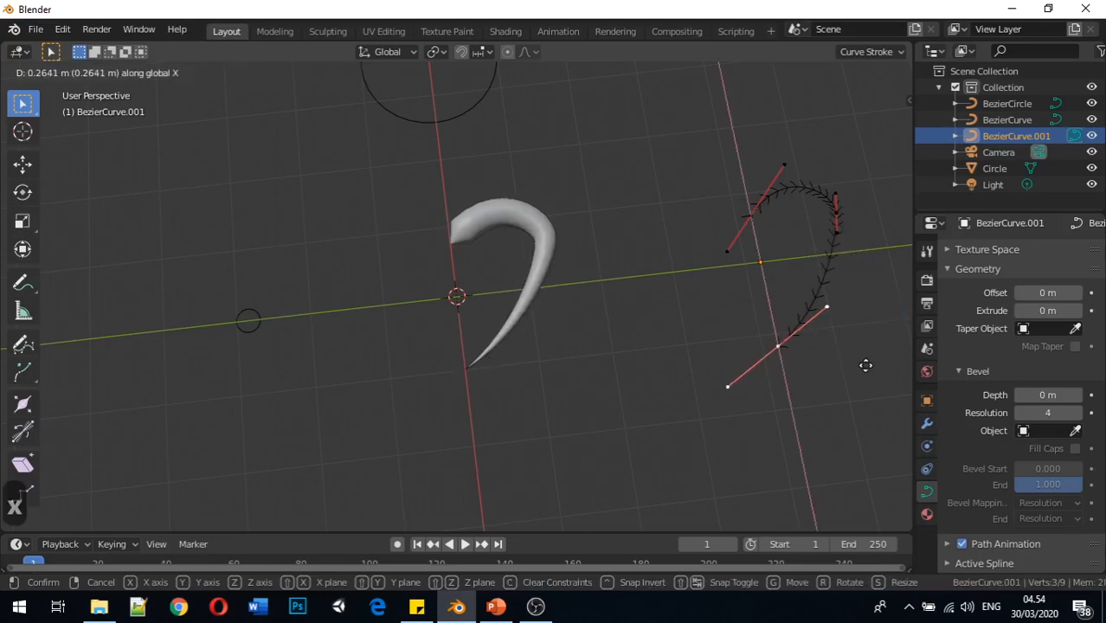
key(y)
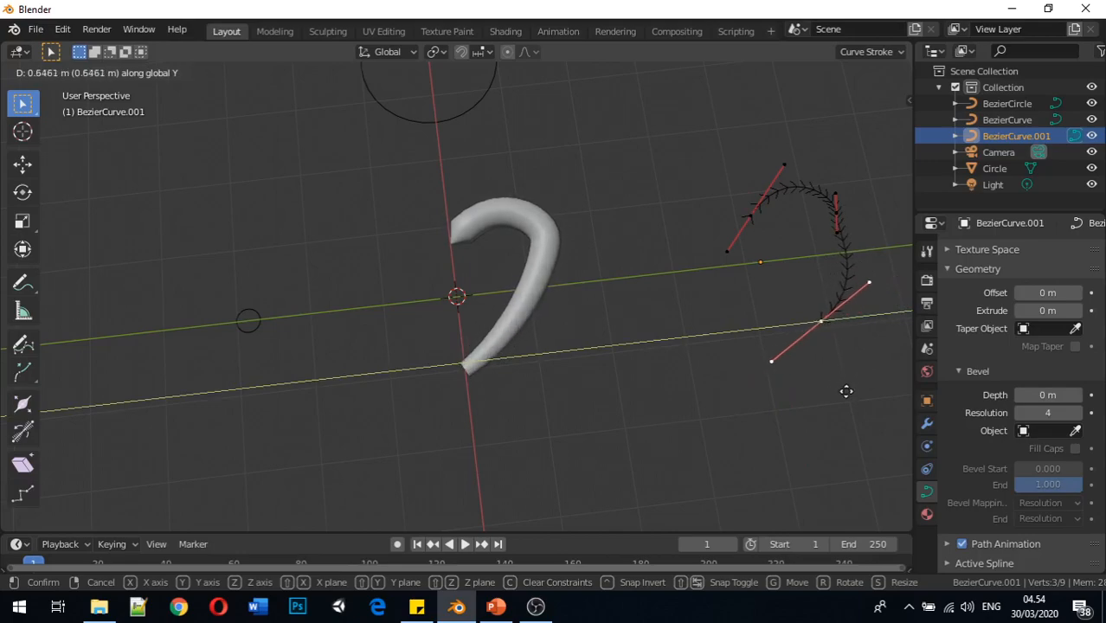
click(844, 390)
- Try moving the taper curve's middle control point about 1.35 m along X, and reposition that point's upper handle
click(835, 213)
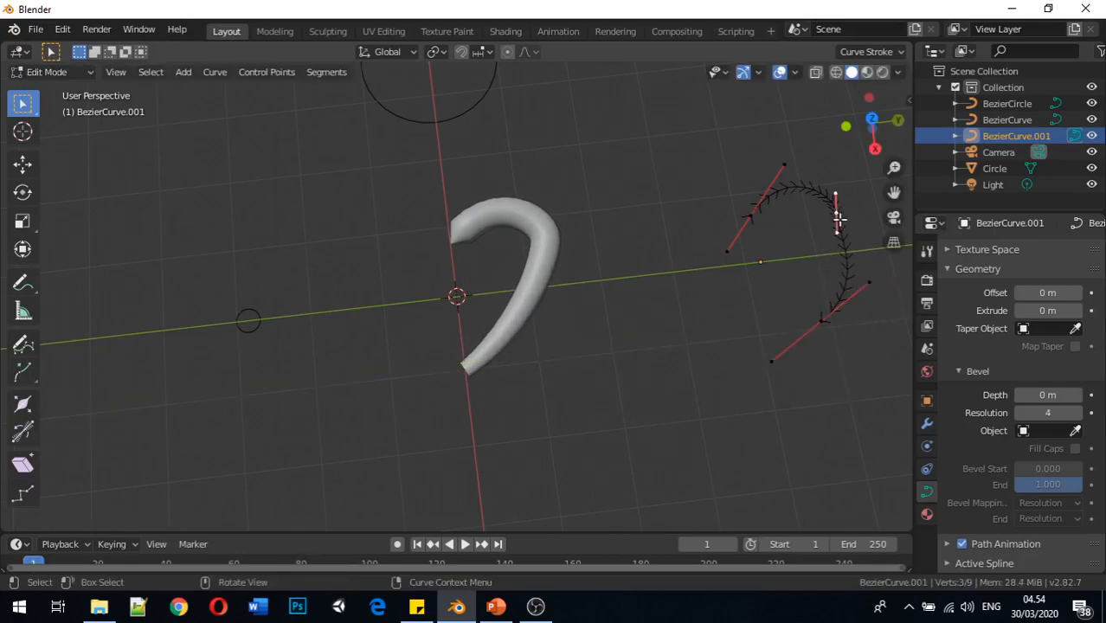
key(g)
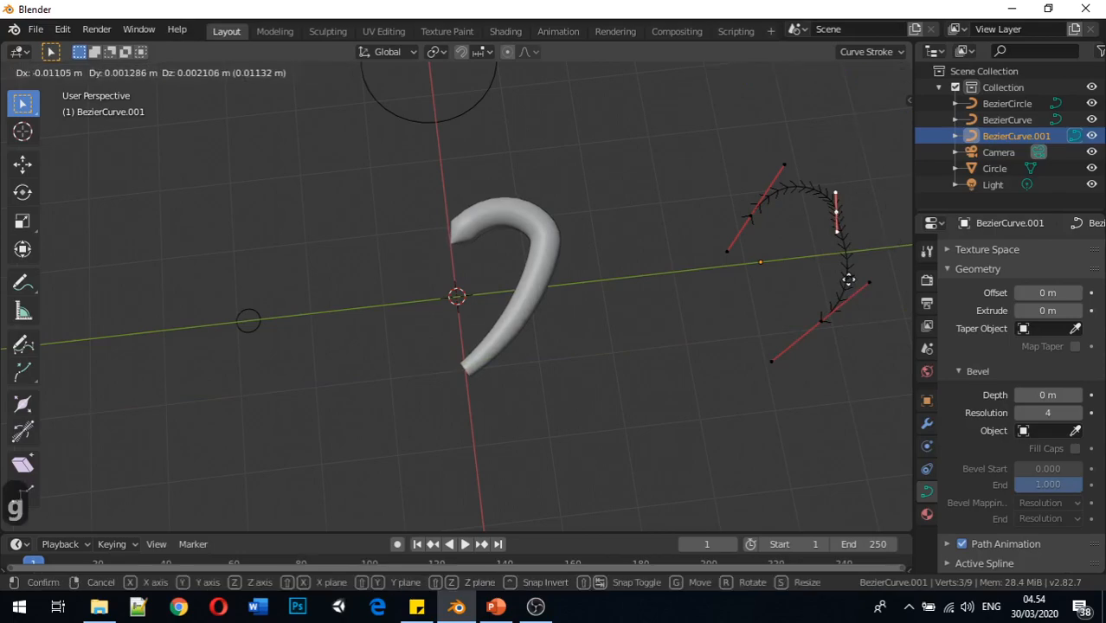
key(x)
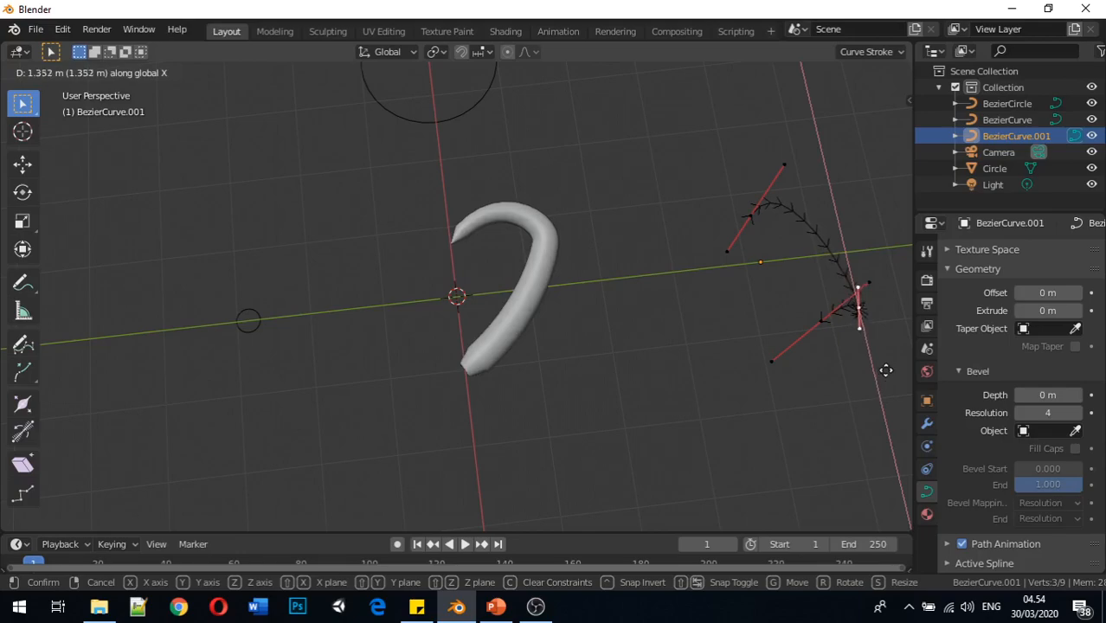
click(883, 366)
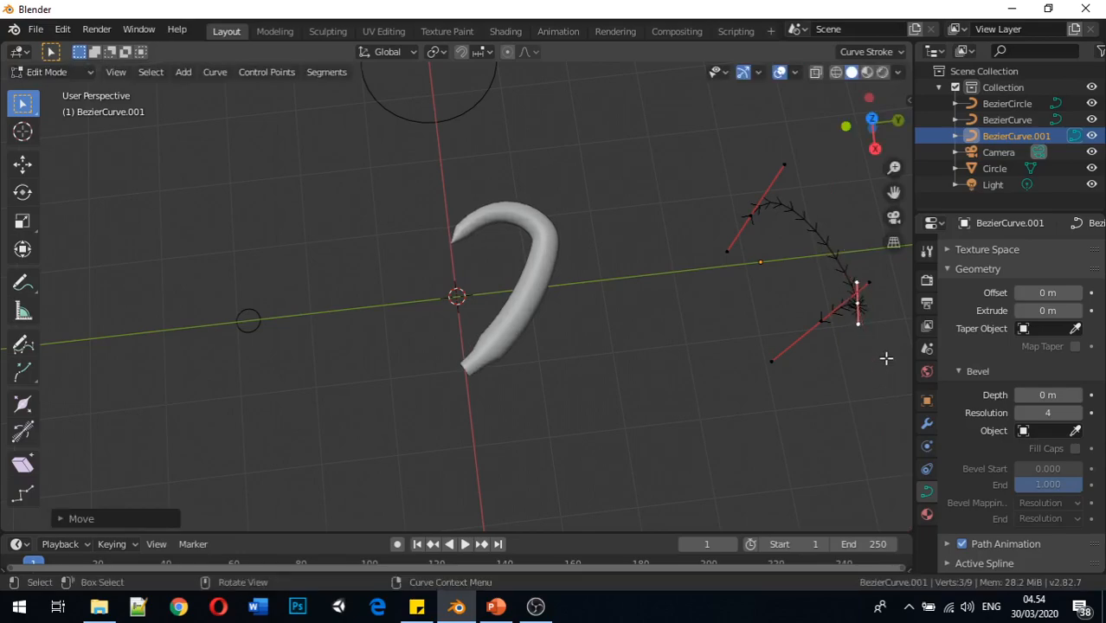
click(858, 280)
key(g)
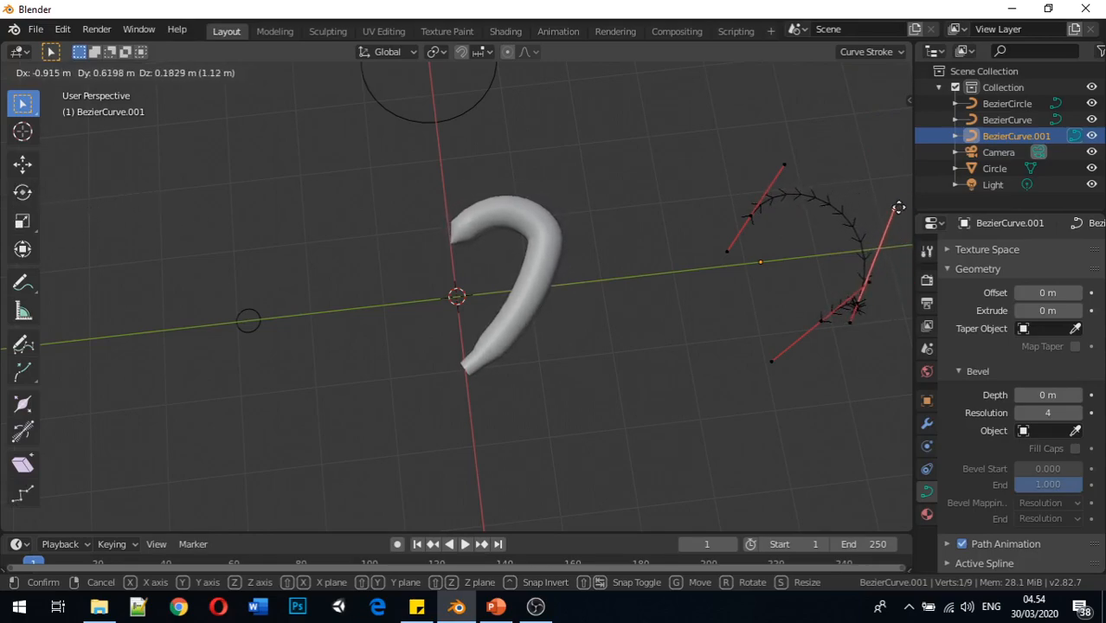
click(912, 305)
- Try moving the upper end control point of the taper curve slightly outward to change the tube's matching end
middle_drag(516, 287, 677, 266)
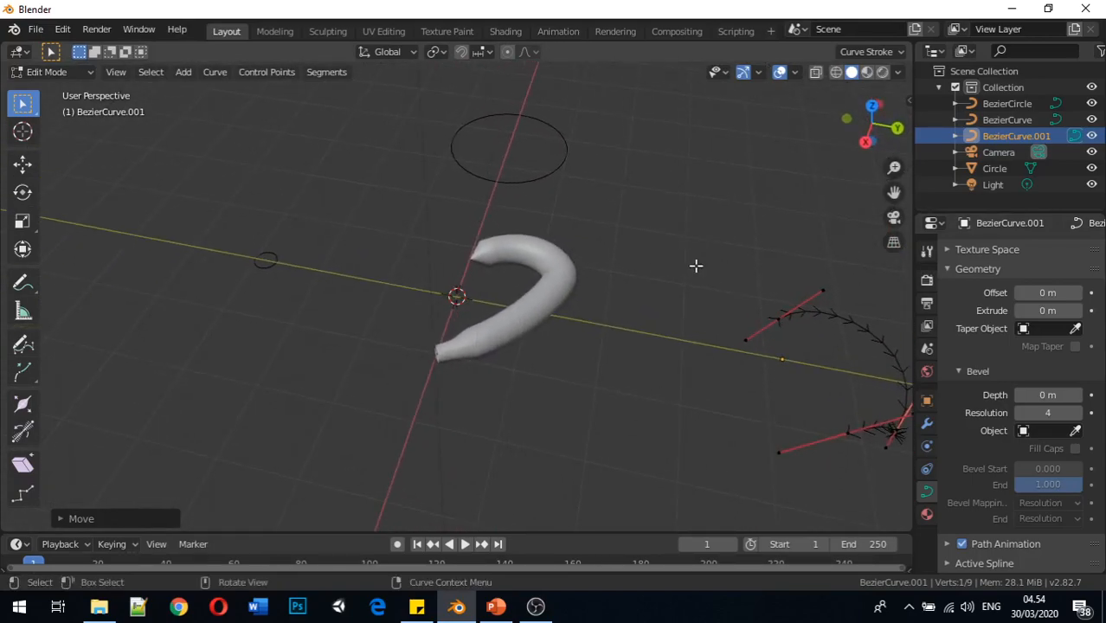
click(777, 319)
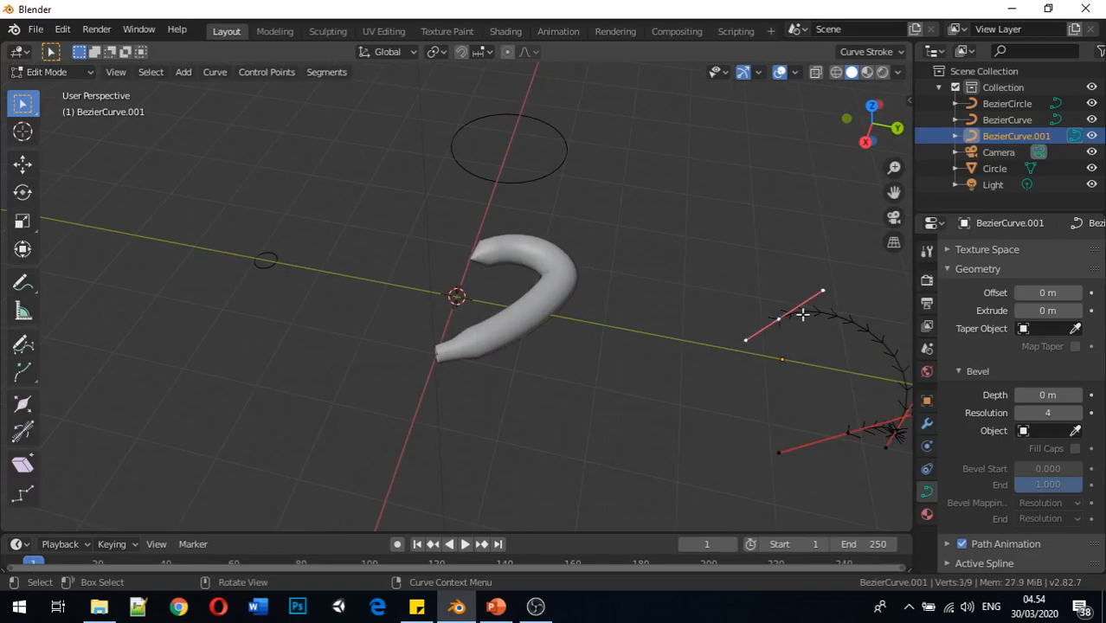
key(g)
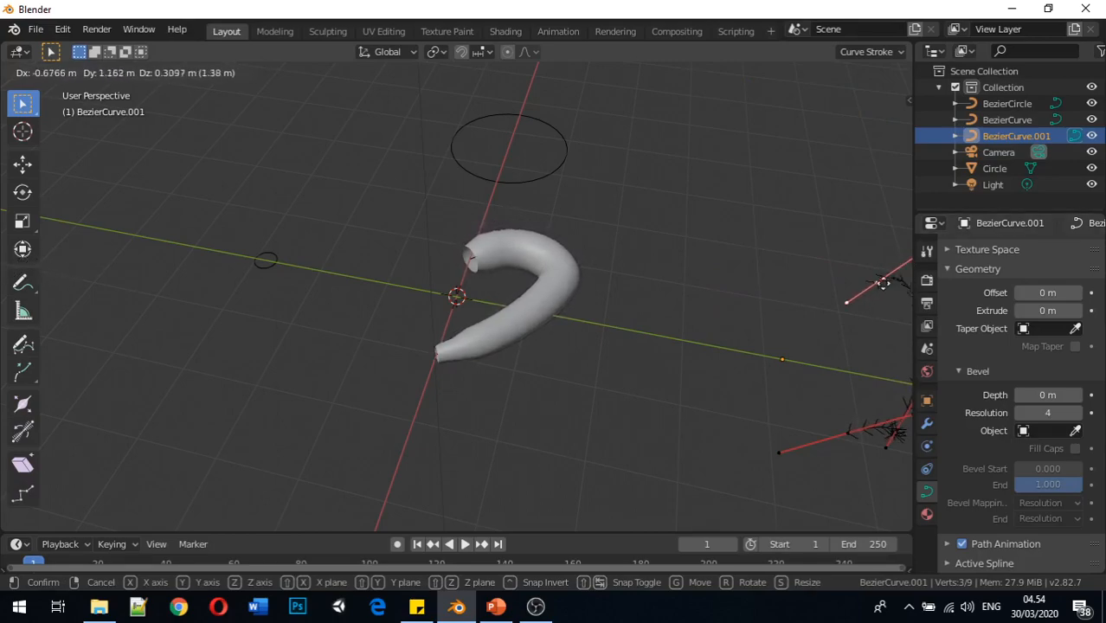
click(814, 301)
middle_drag(691, 469, 738, 527)
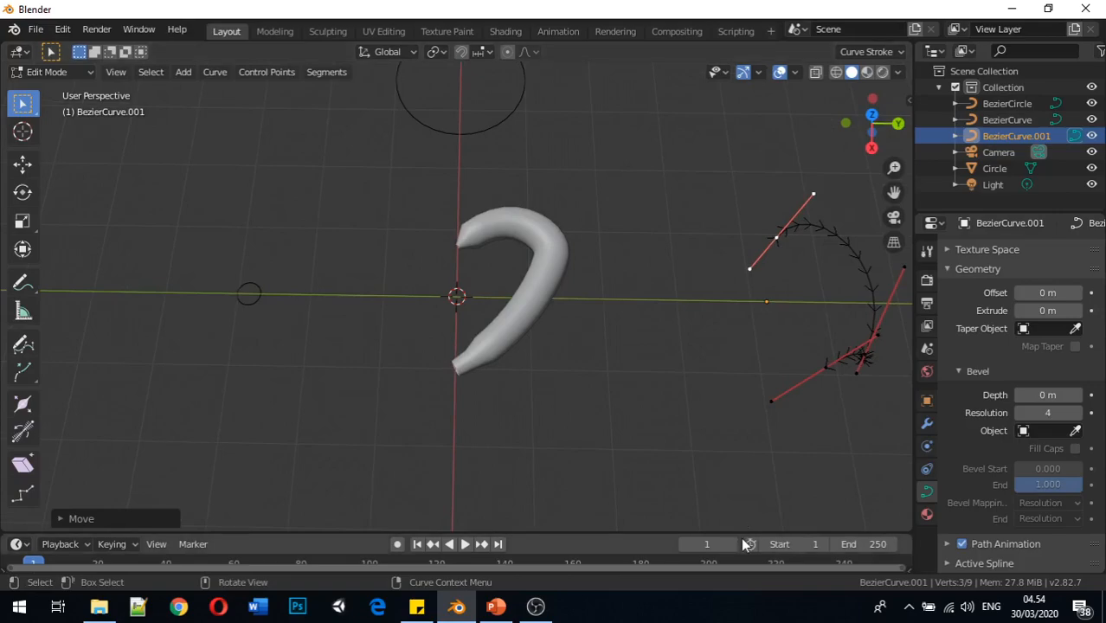
- Undo all the trial moves of the taper curve's control points and handles
key(ctrl+z)
key(ctrl+z)
key(ctrl+z)
key(ctrl+z)
key(ctrl+z)
key(ctrl+z)
key(ctrl+z)
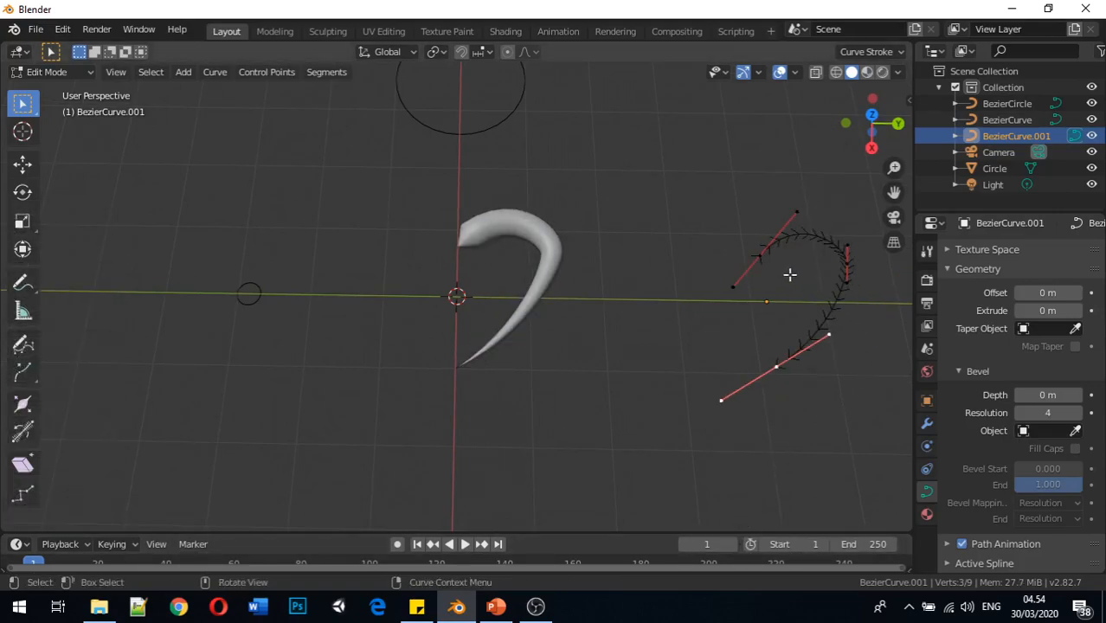
- Examine the taper curve's upper end point and the BezierCircle profile in relation to the tapered tube
click(761, 253)
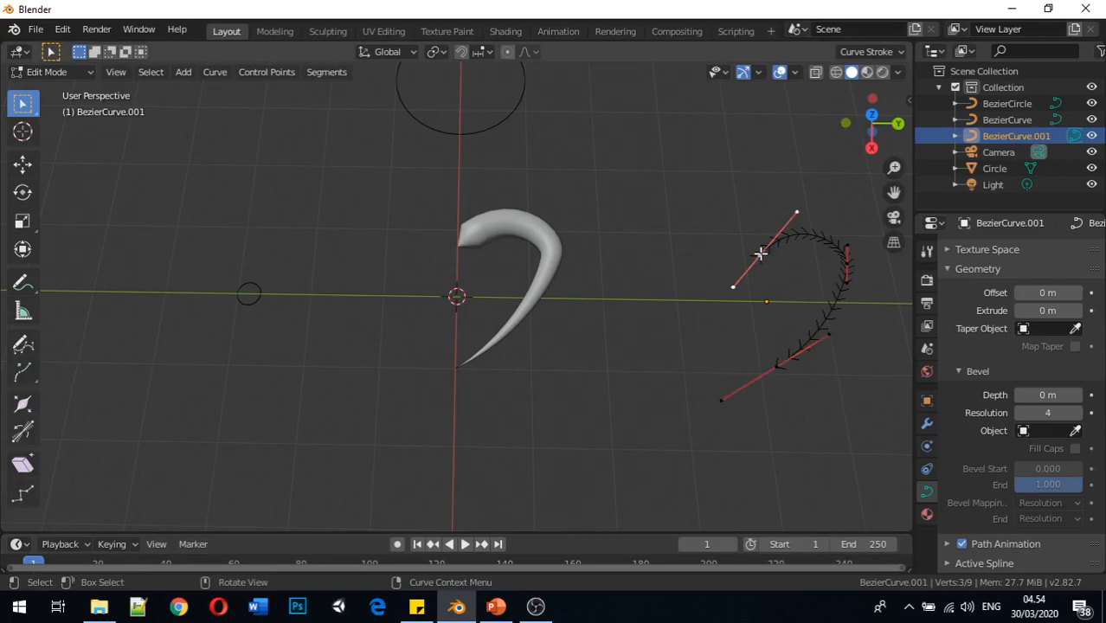
middle_drag(774, 333, 766, 372)
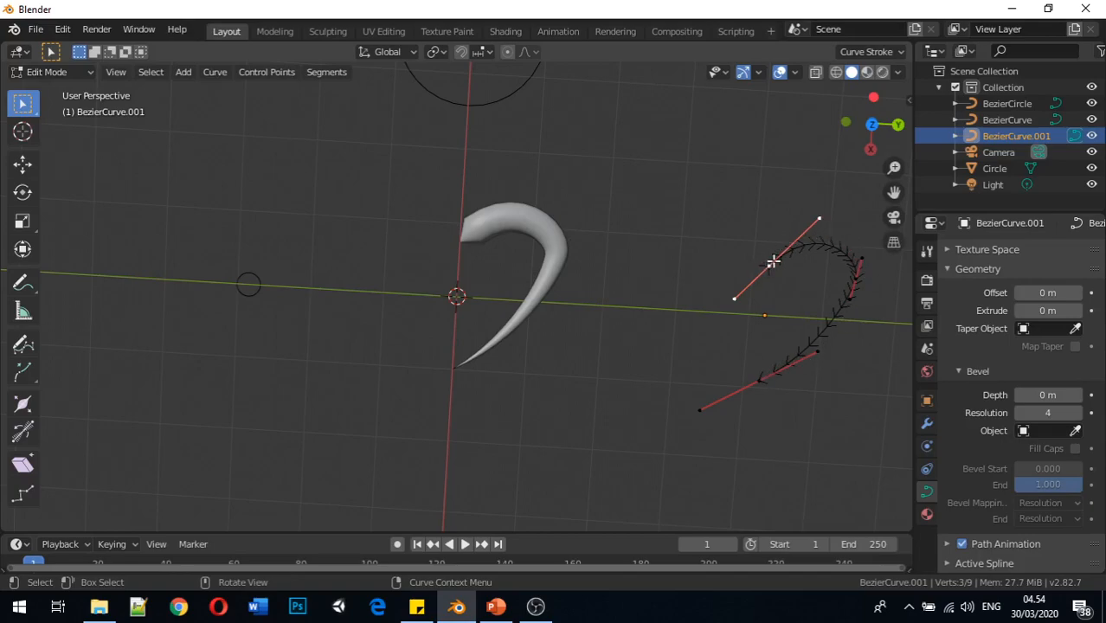
key(Tab)
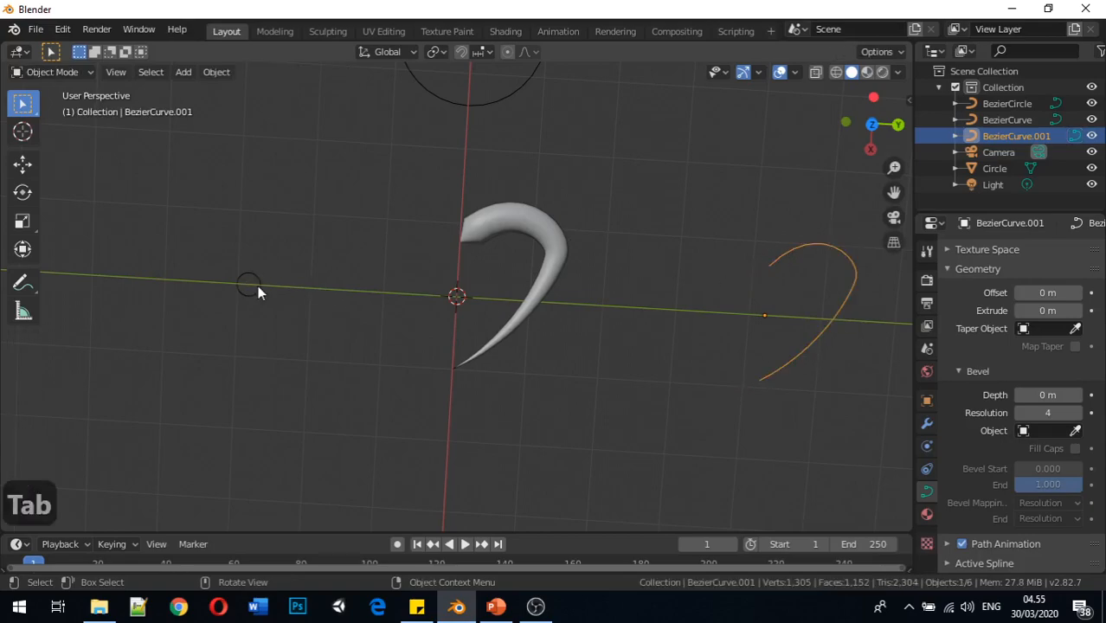
click(259, 285)
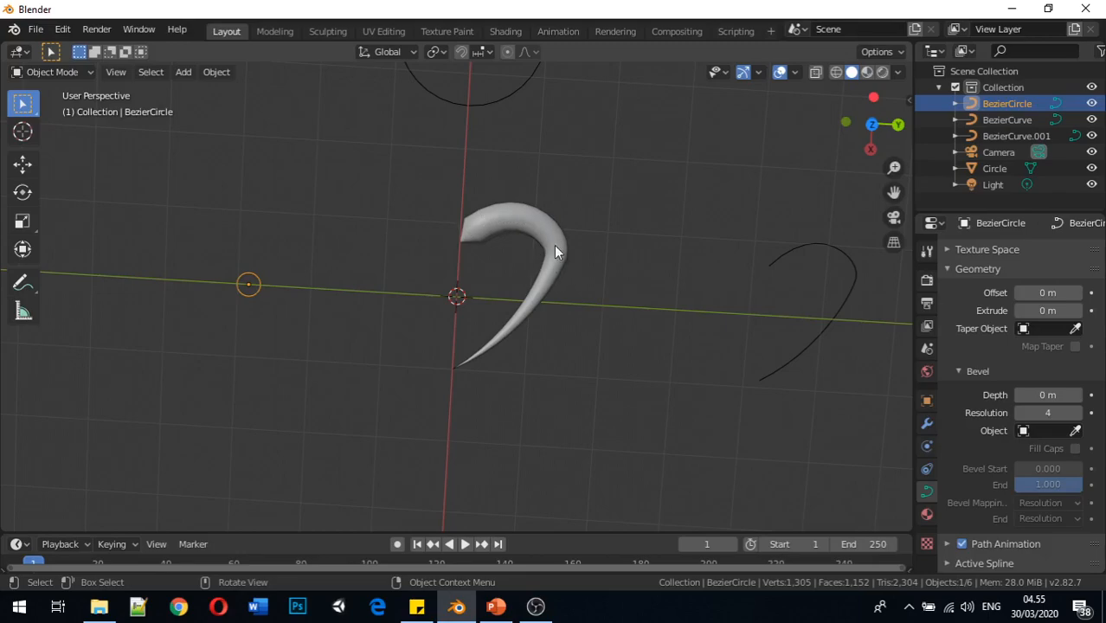
- Adjust both handles of BezierCurve.001's lower end point, moving the upper one along Y and the lower one freely
click(798, 247)
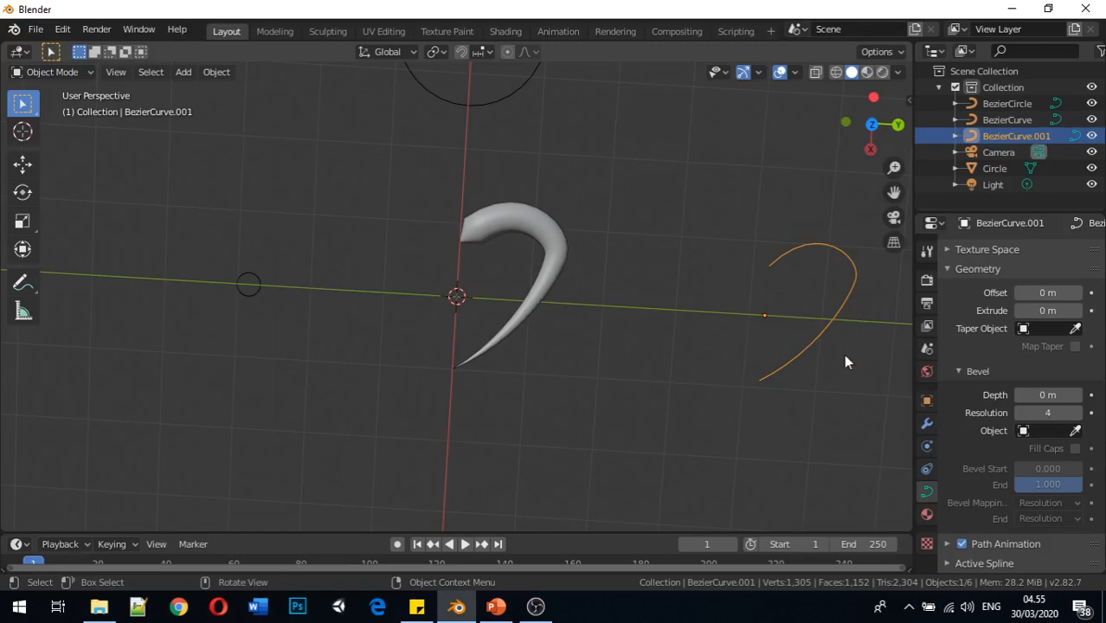
key(Tab)
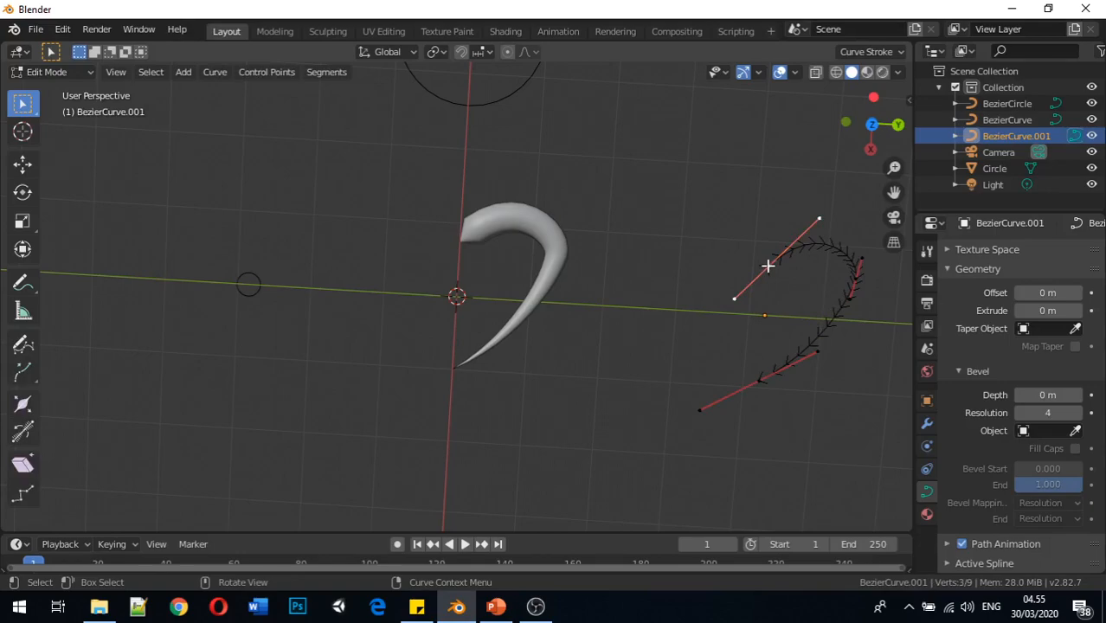
click(818, 348)
key(g)
key(y)
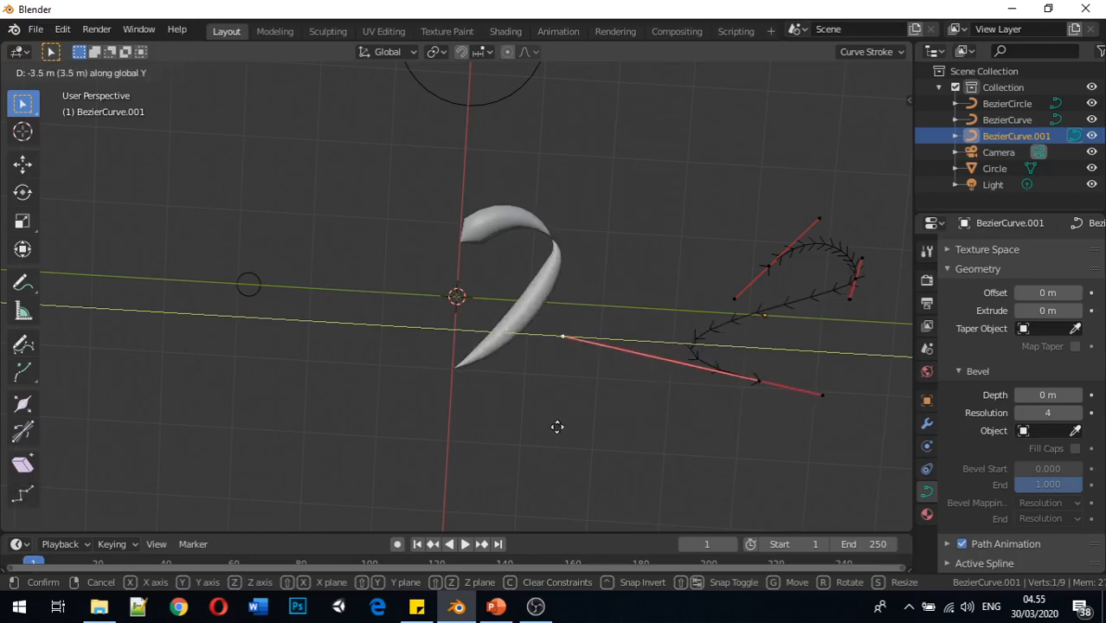
click(854, 392)
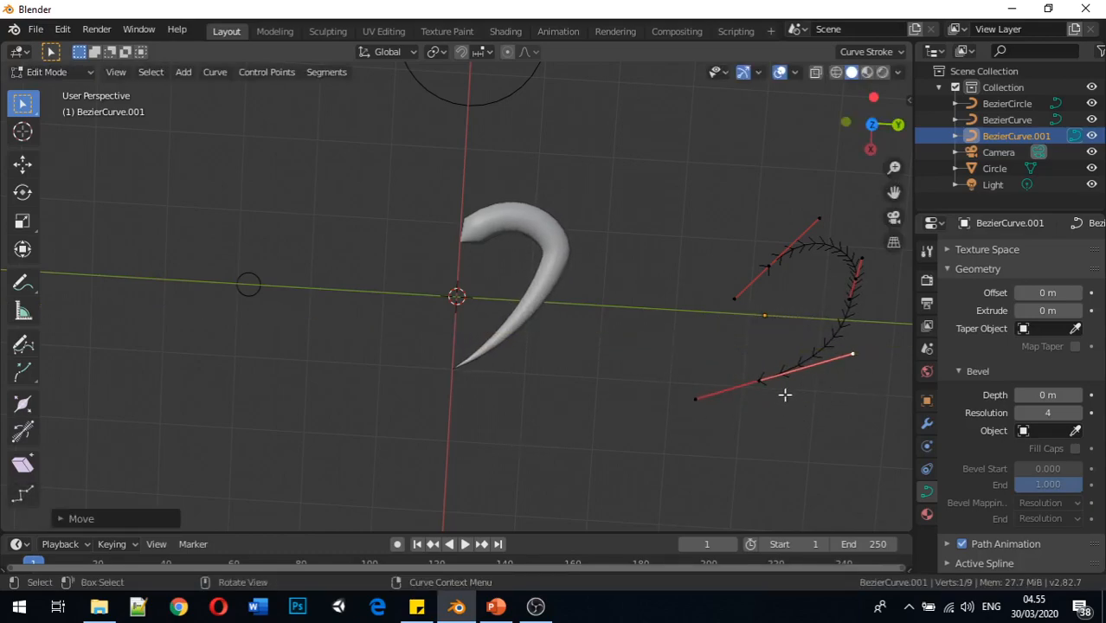
click(697, 400)
key(g)
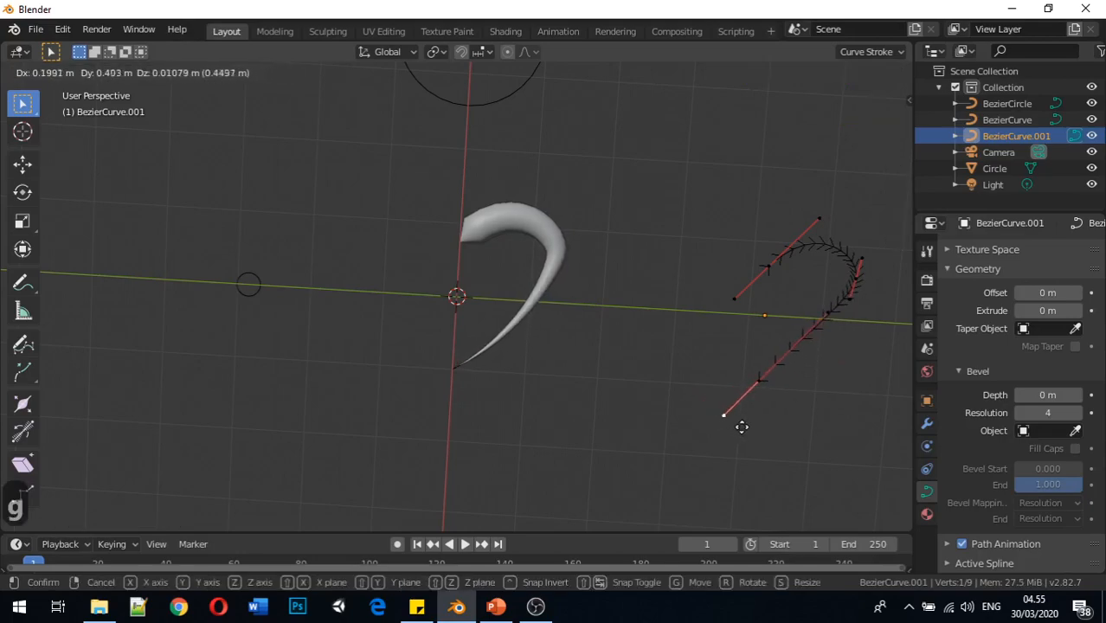
click(741, 419)
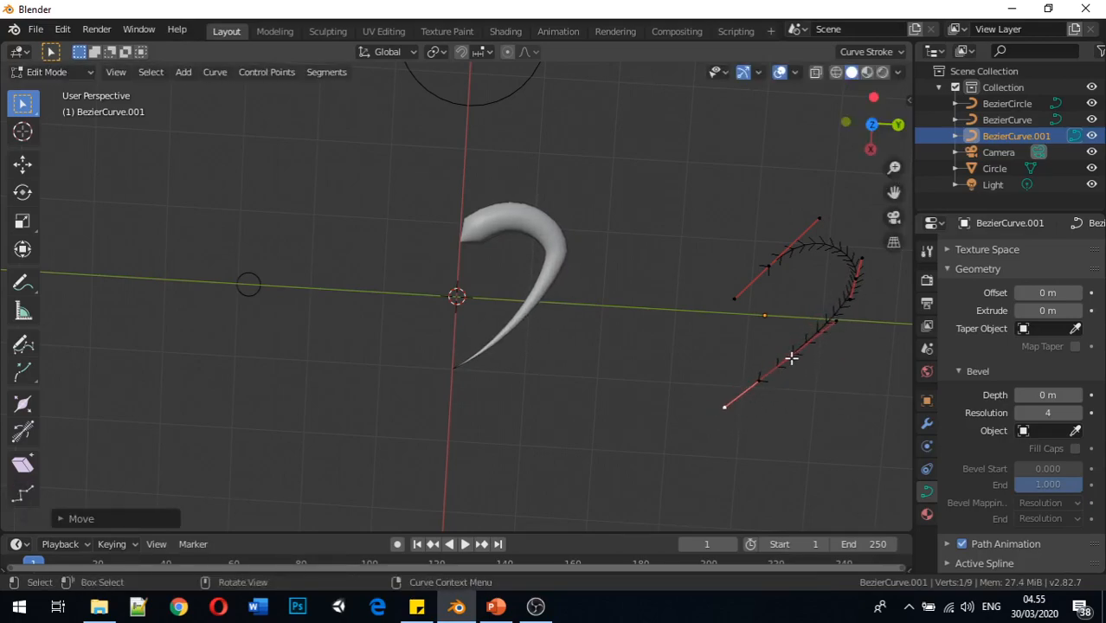
- Subdivide the segment between the middle and lower end control points of BezierCurve.001
shift+click(855, 278)
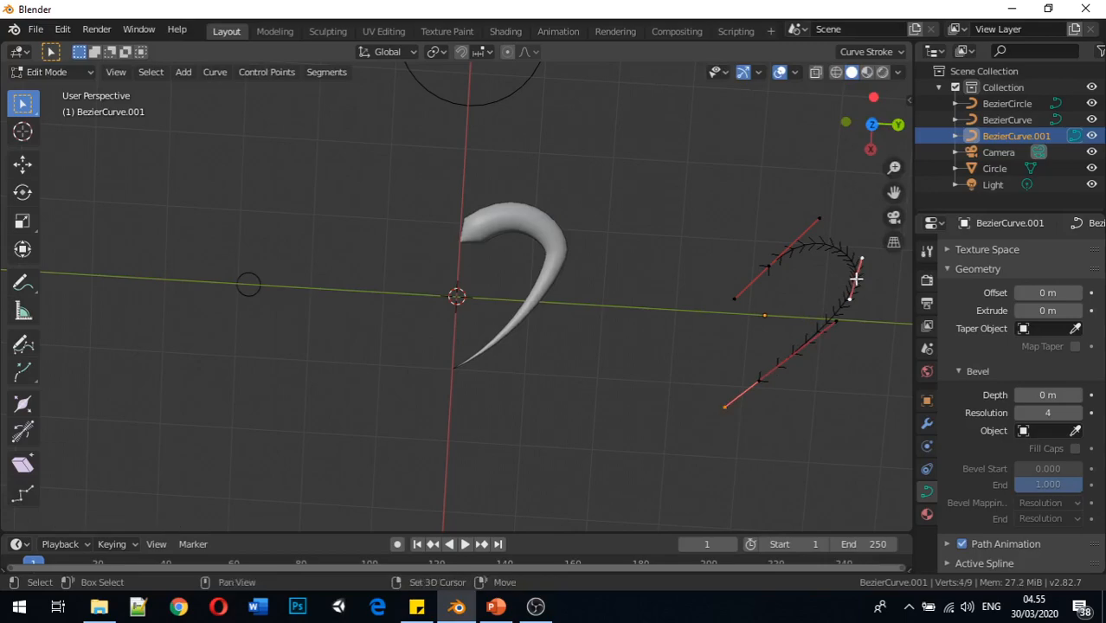
shift+click(758, 378)
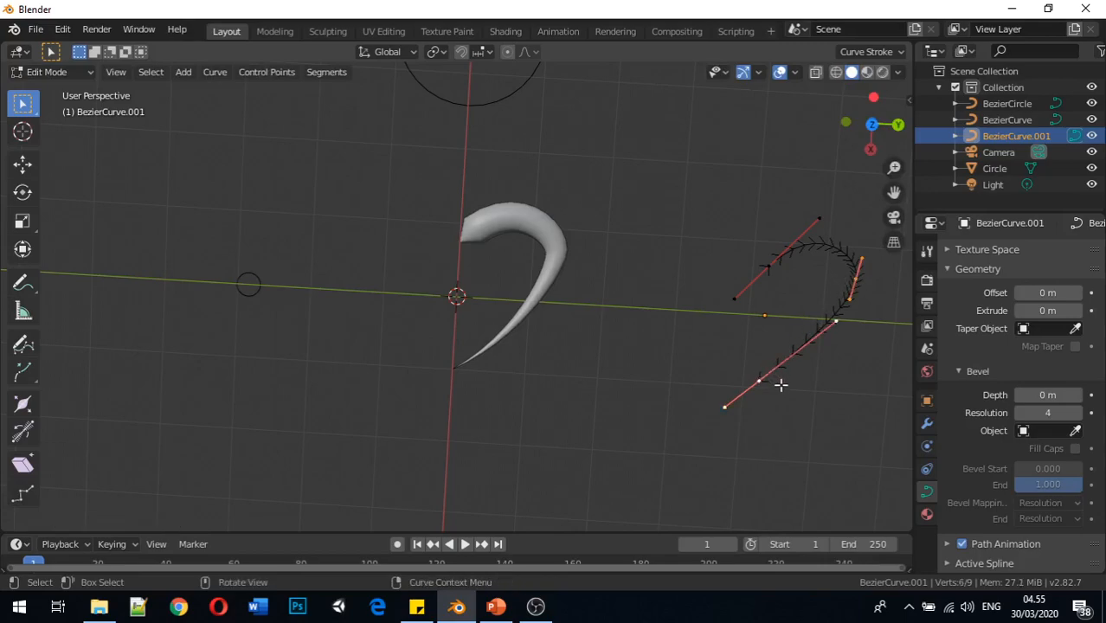
click(327, 72)
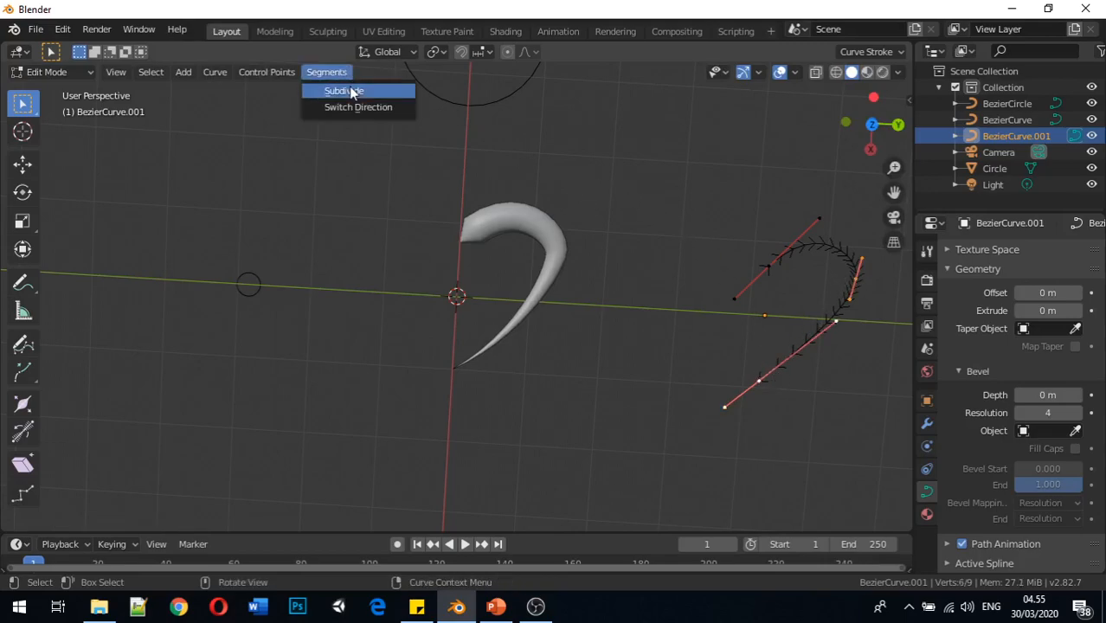
click(351, 91)
- Move the new control point on the lower segment inward about 0.45 m, mainly in the negative Y direction
click(800, 346)
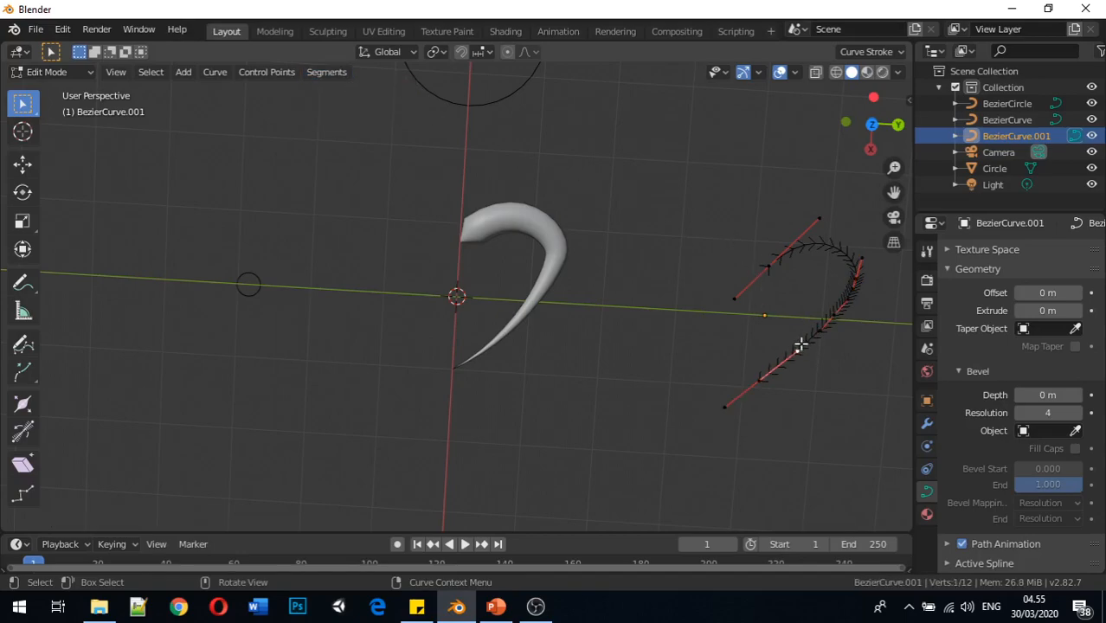
click(834, 315)
key(g)
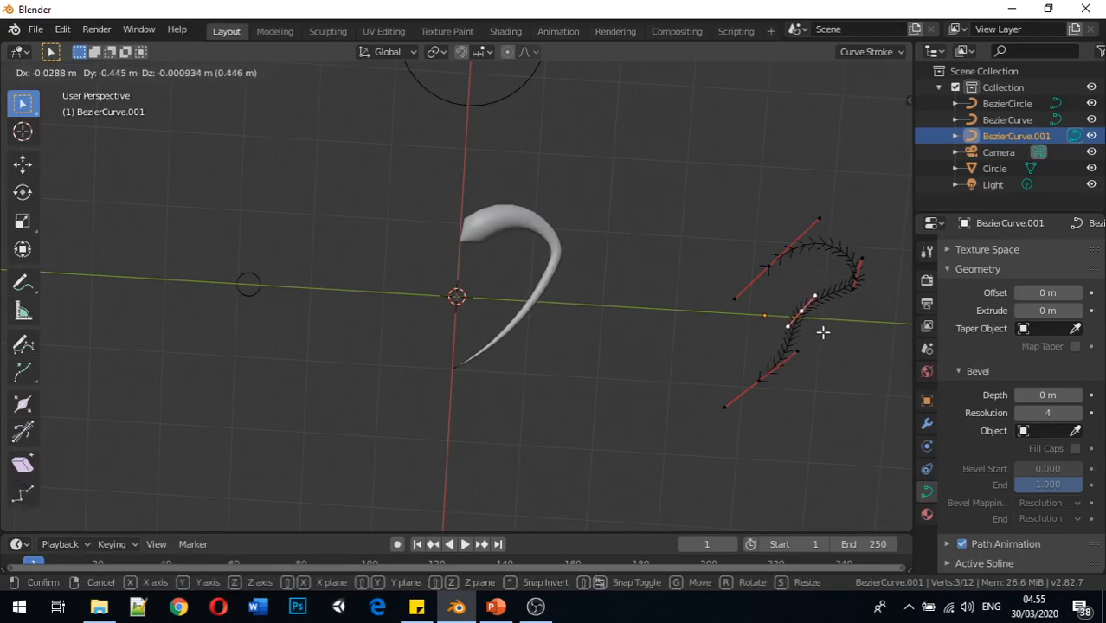
click(822, 332)
- Move the lower end control point of BezierCurve.001 outward about 1.18 m along the global Y axis
click(757, 382)
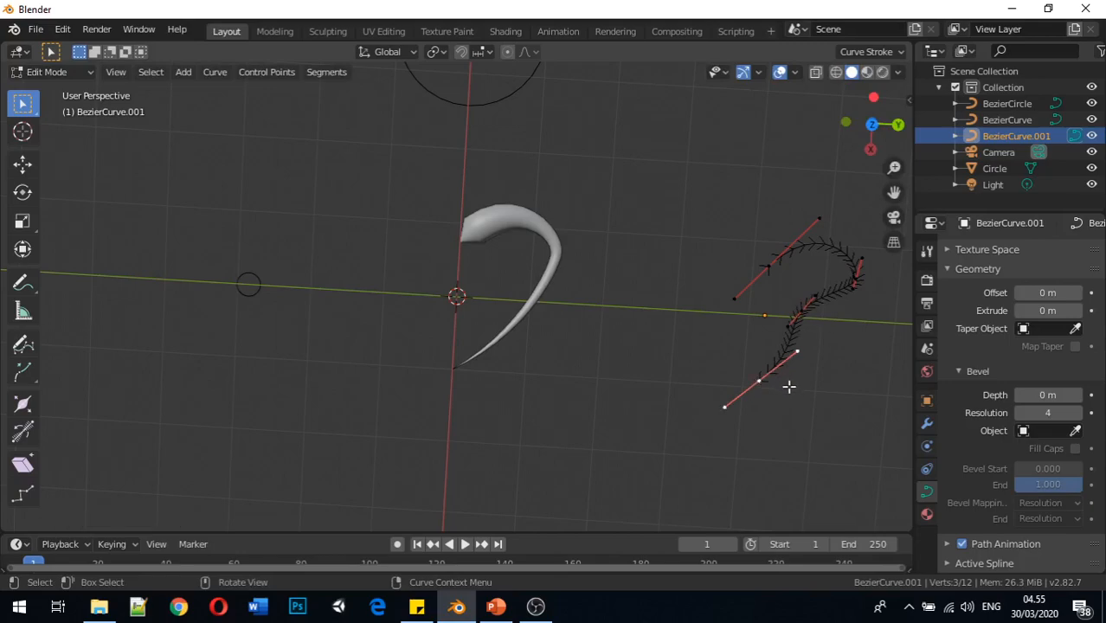
key(g)
key(x)
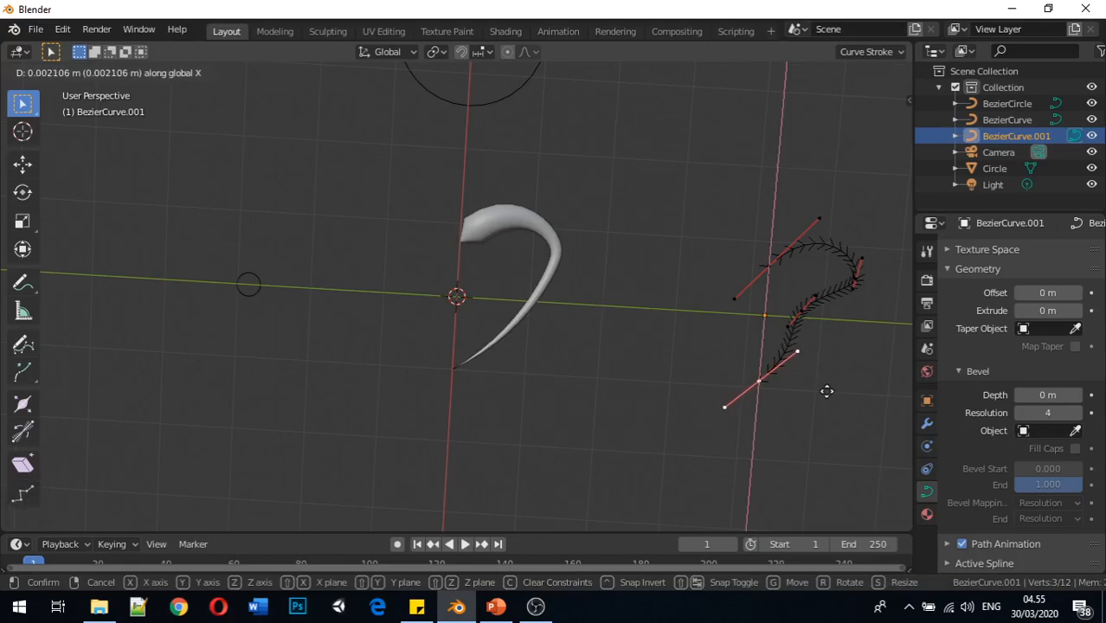
key(y)
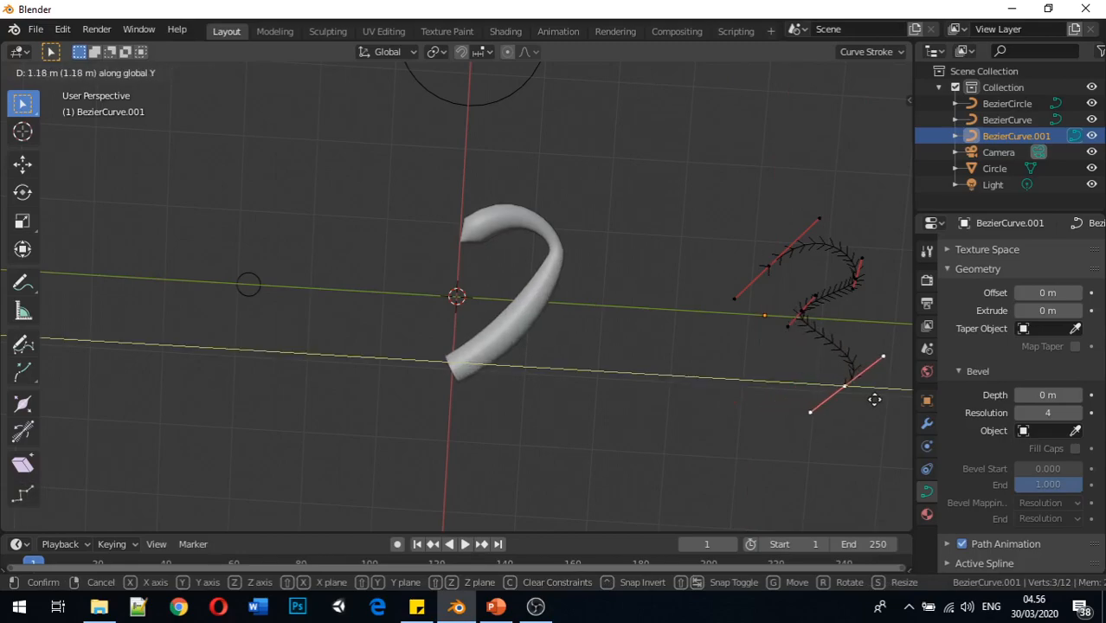
click(874, 399)
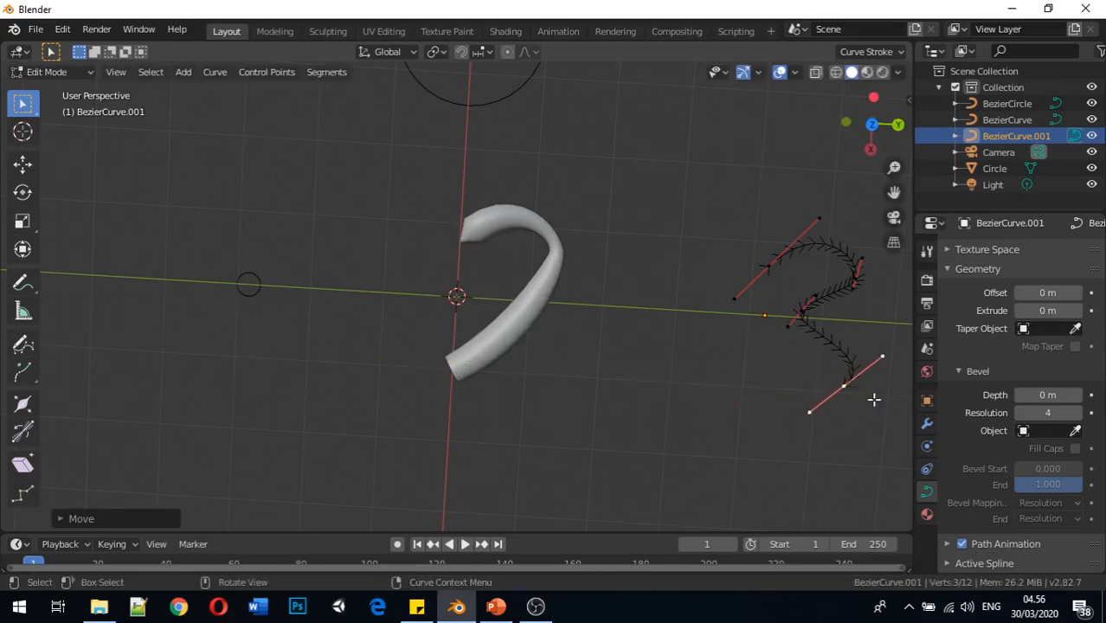
- Move the upper handle of BezierCurve.001's lower end point about 1.94 m in the negative direction along the global Y axis
click(882, 357)
key(g)
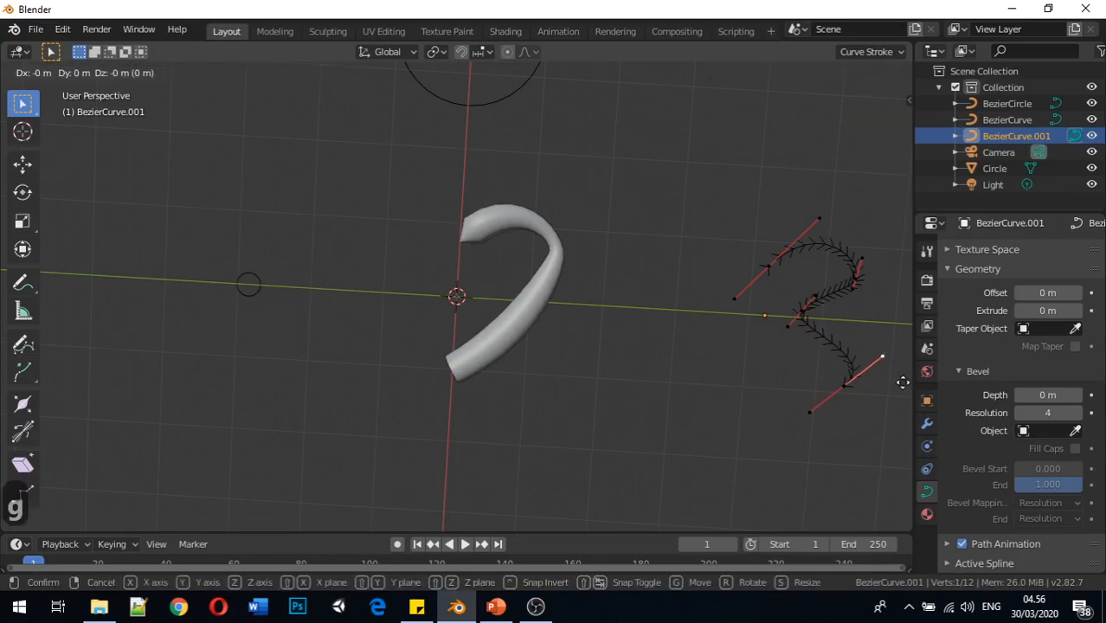
key(y)
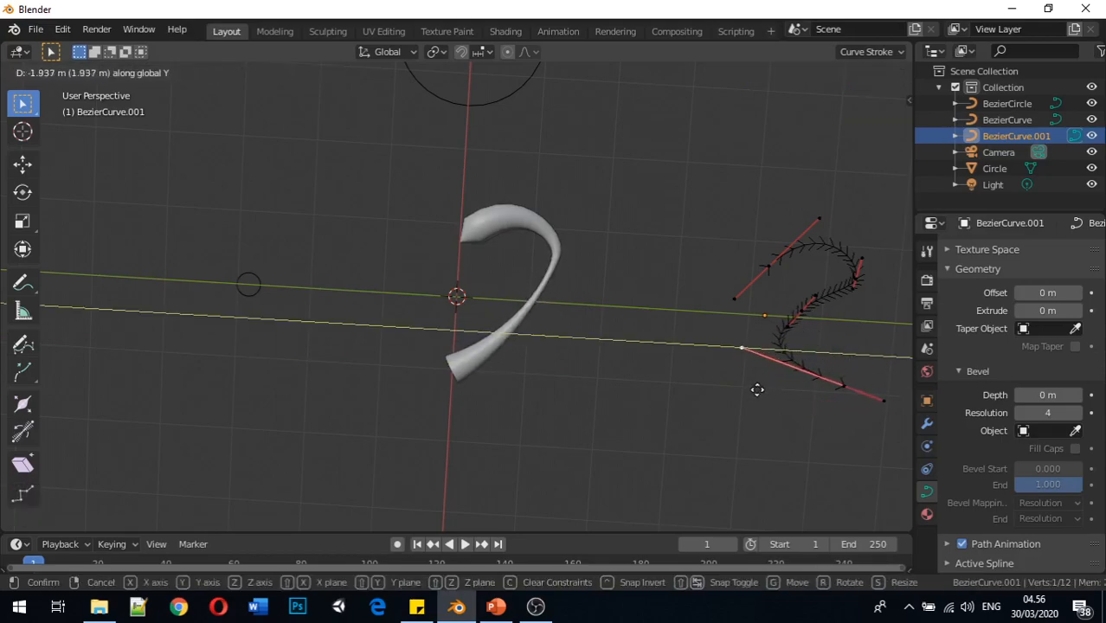
click(762, 394)
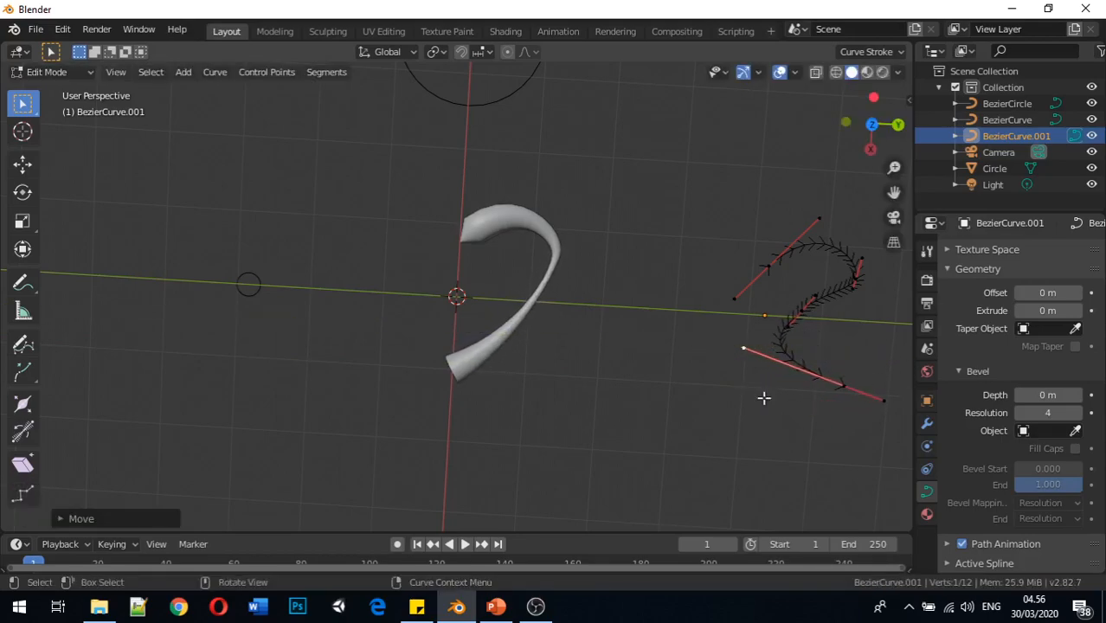
- Move the control point at BezierCurve.001's upper bend inward about 0.21 m along the global Y axis
click(854, 281)
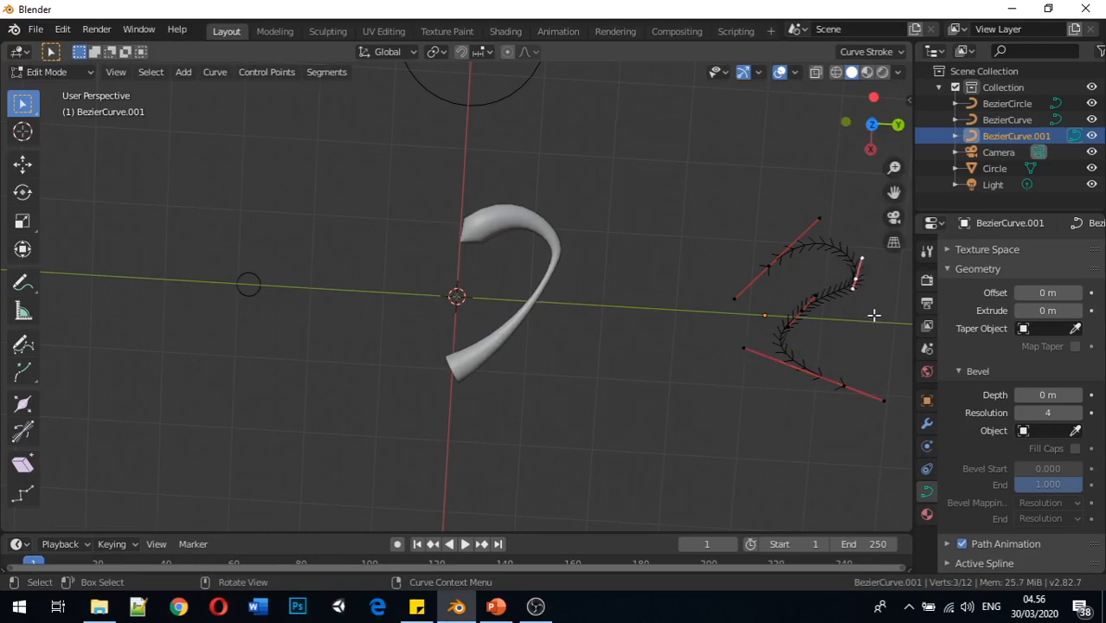
key(g)
key(y)
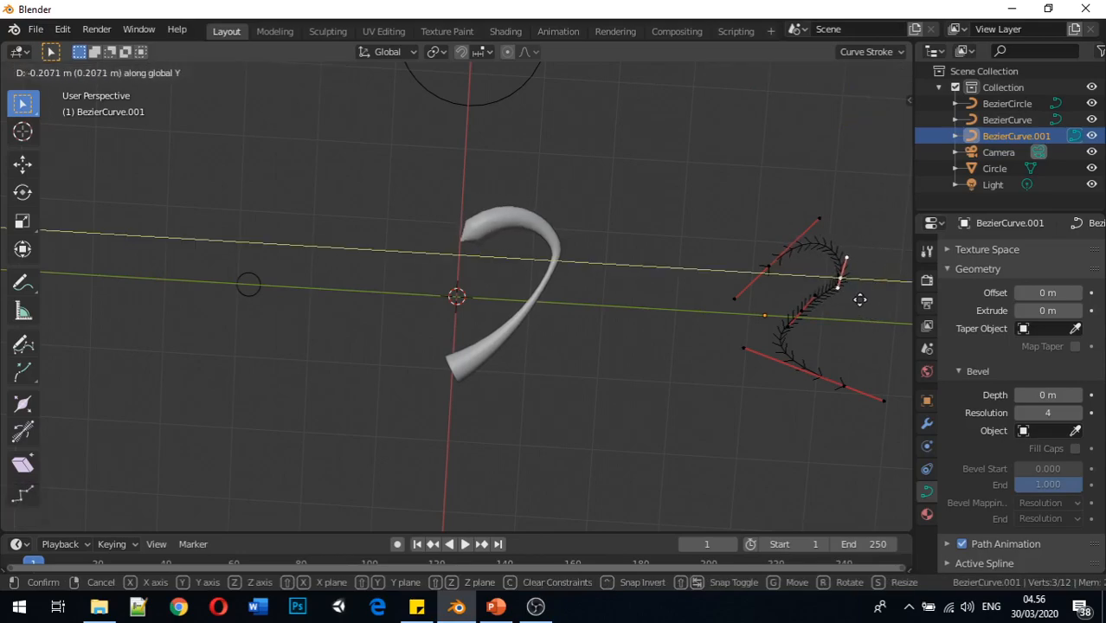
click(859, 299)
- Move the inner handle of BezierCurve.001's upper end point level with the point to flatten the curve's top
click(739, 296)
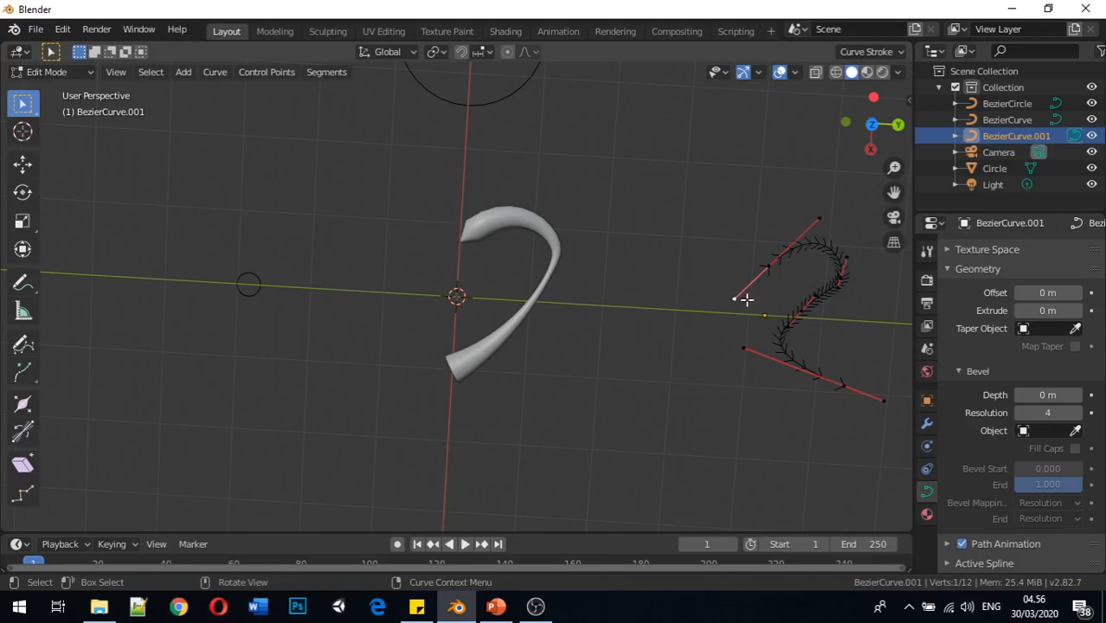
key(g)
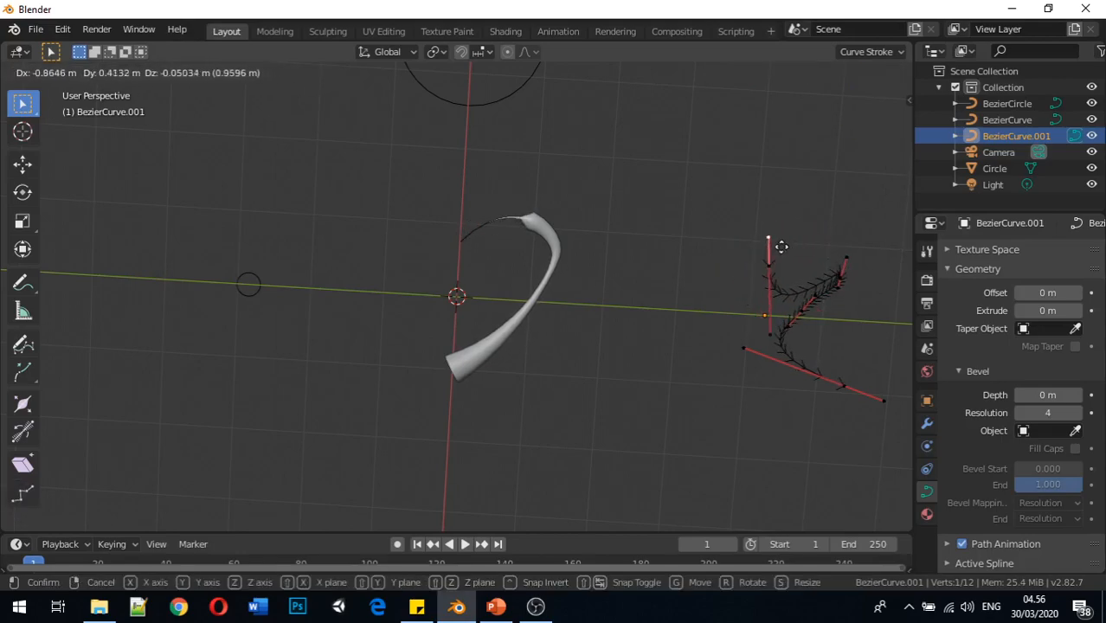
click(763, 268)
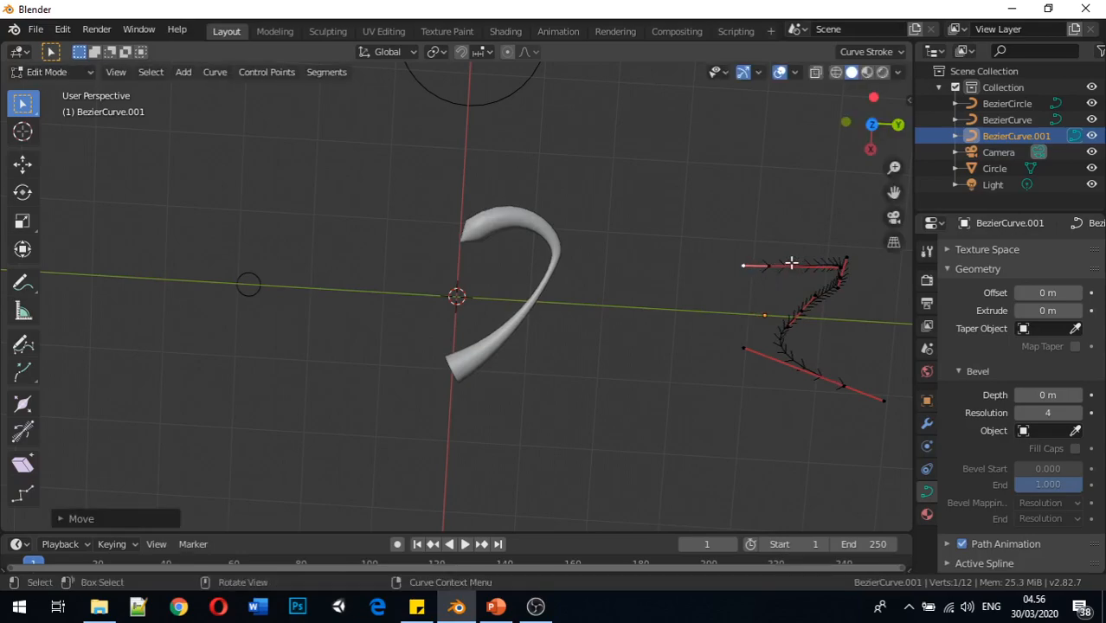
- Move the upper end control point of BezierCurve.001 outward along the global Y axis
click(766, 267)
key(g)
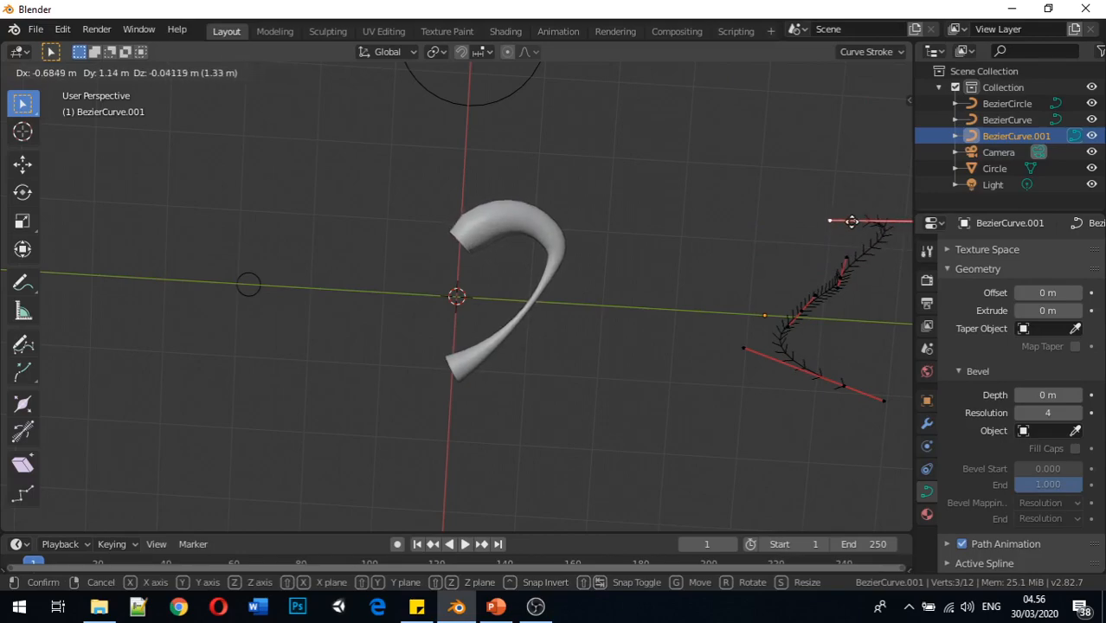
key(y)
click(852, 222)
scroll(853, 288, down, 1)
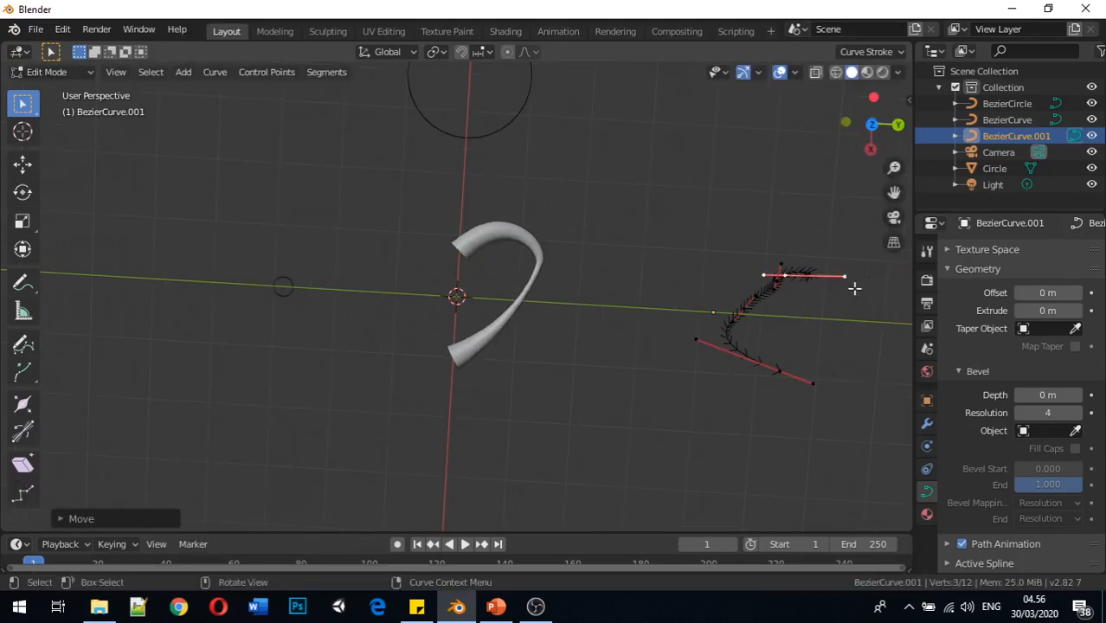
- Move the outer handle of BezierCurve.001's upper end point about 0.2 m and return to Object Mode
click(846, 276)
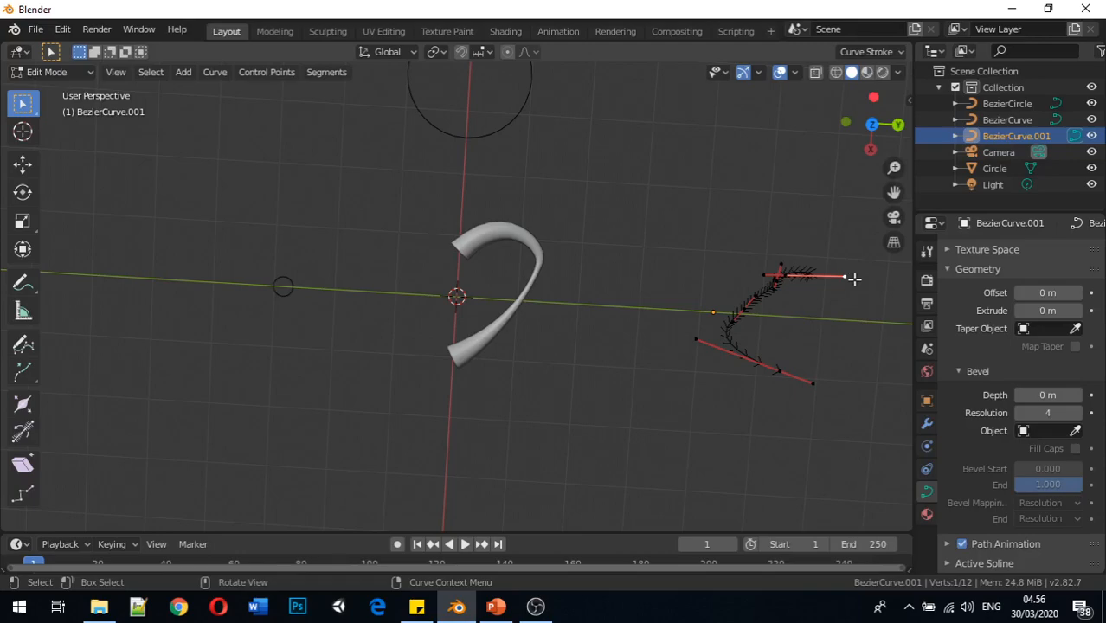
key(g)
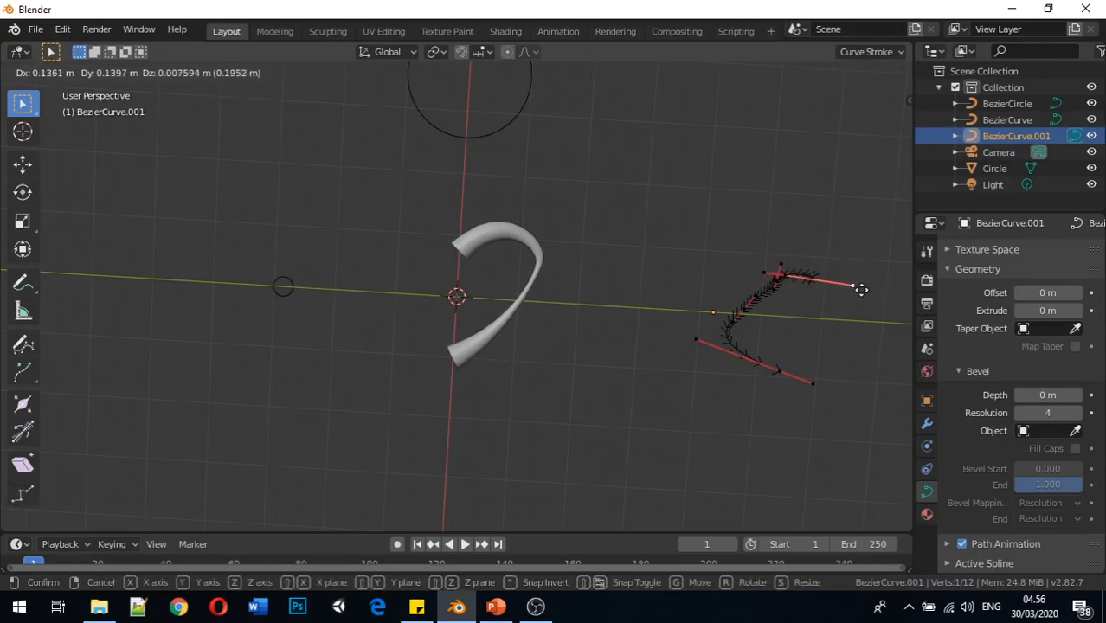
click(860, 289)
scroll(570, 336, up, 3)
middle_drag(570, 336, 495, 294)
scroll(498, 292, down, 2)
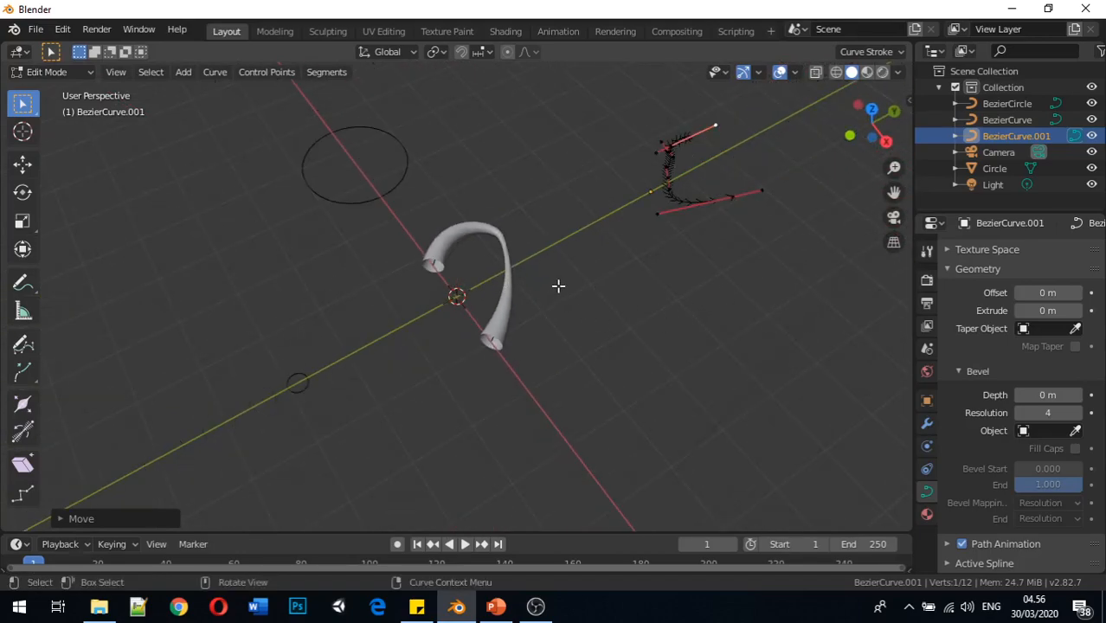
key(Tab)
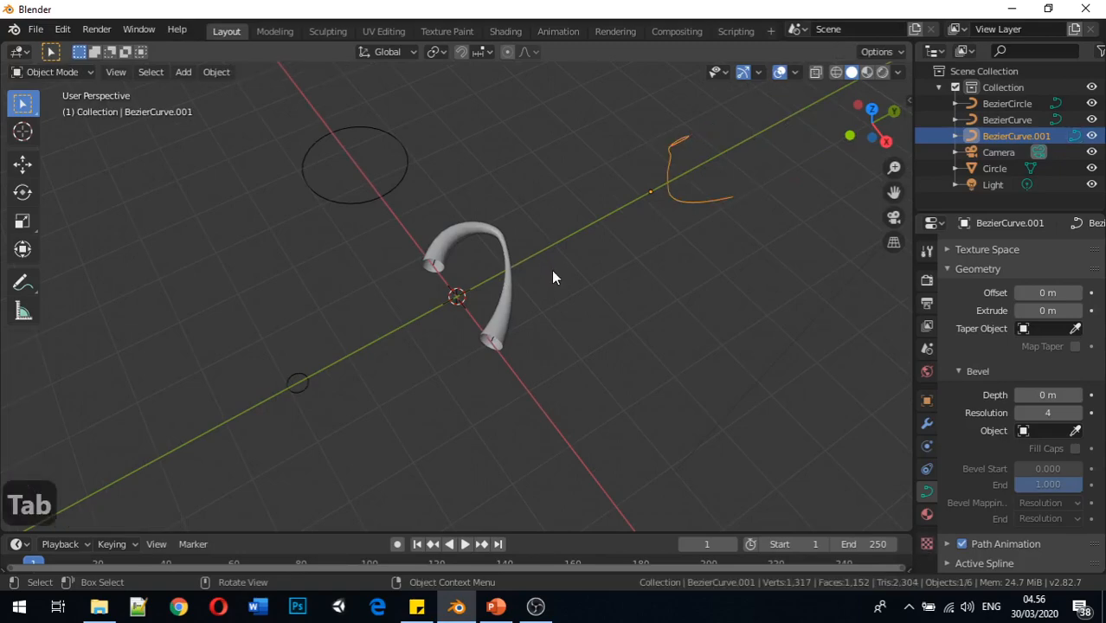
middle_drag(570, 292, 506, 316)
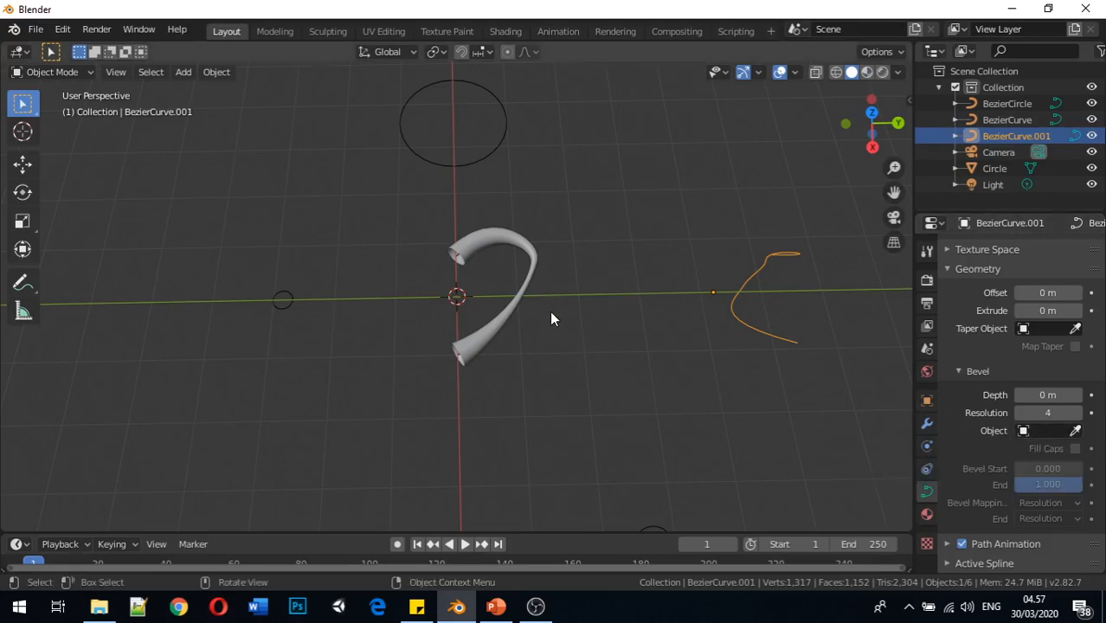
- Compare the control points of BezierCircle and BezierCurve.001 with the mesh Circle's vertices in Edit Mode
click(499, 153)
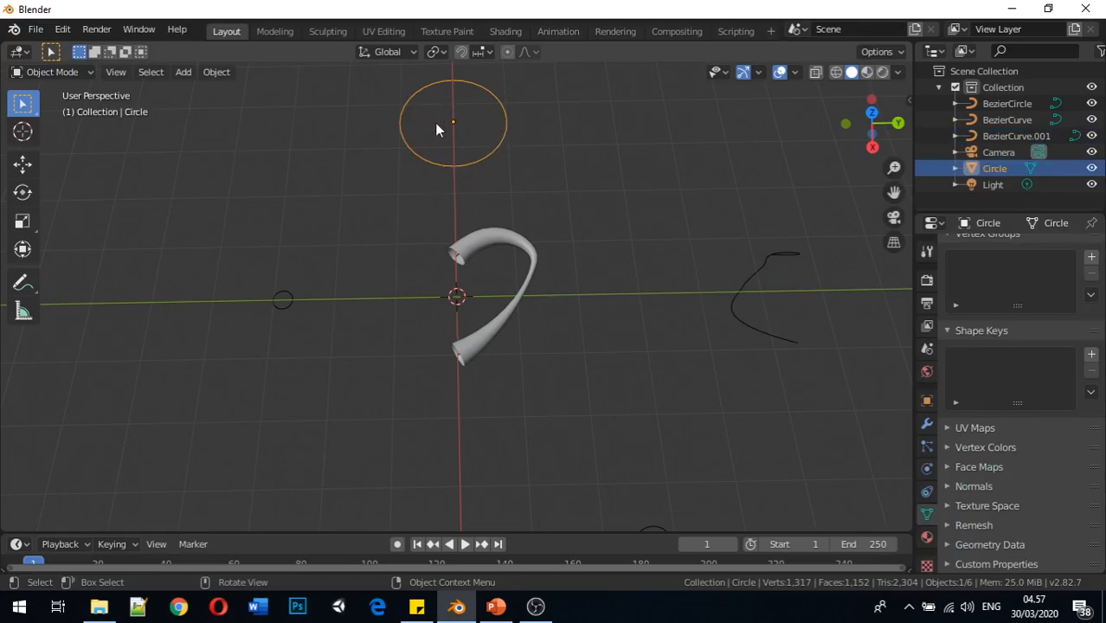
click(285, 298)
key(Tab)
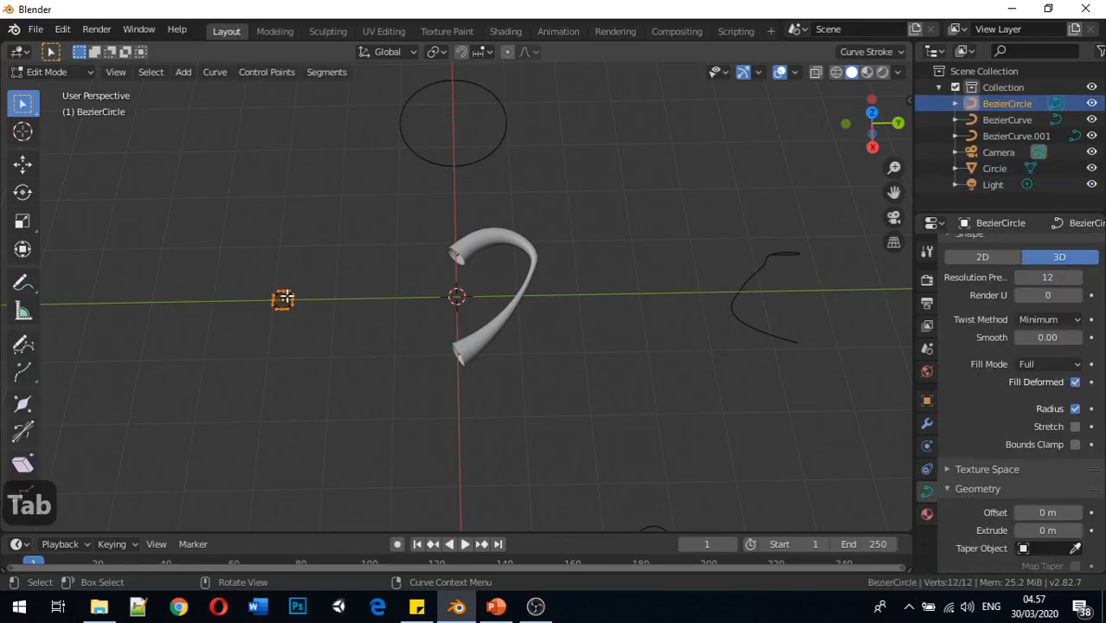
key(Tab)
click(757, 274)
key(Tab)
key(Tab)
click(285, 299)
key(Tab)
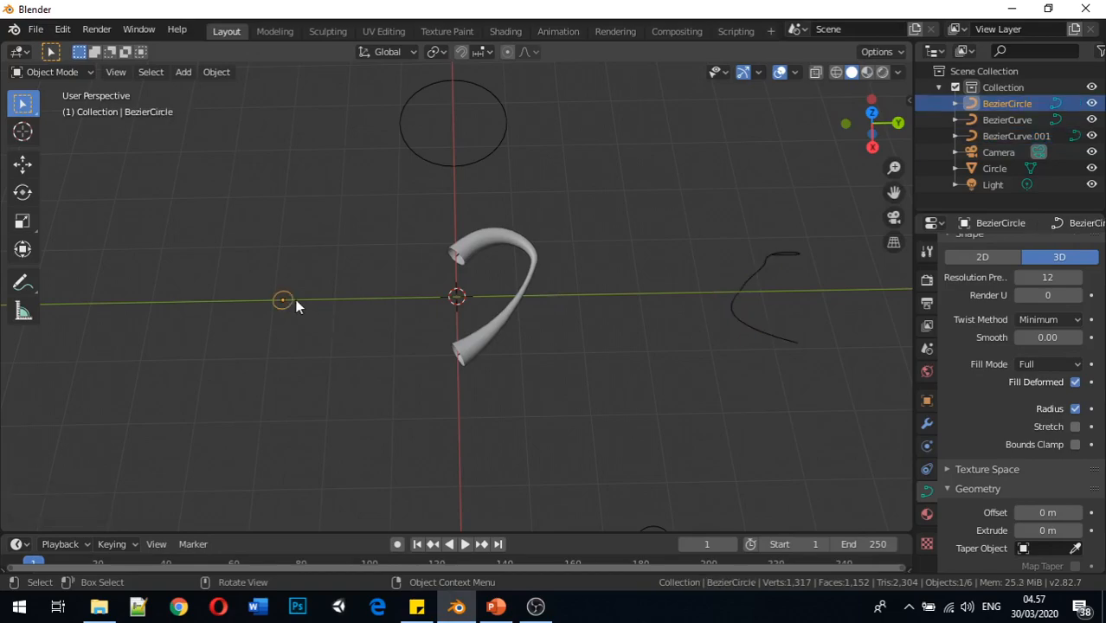
key(Tab)
click(430, 165)
key(Tab)
key(Tab)
- Check the tube's taper object setting and examine its tapered shape from several angles
click(527, 245)
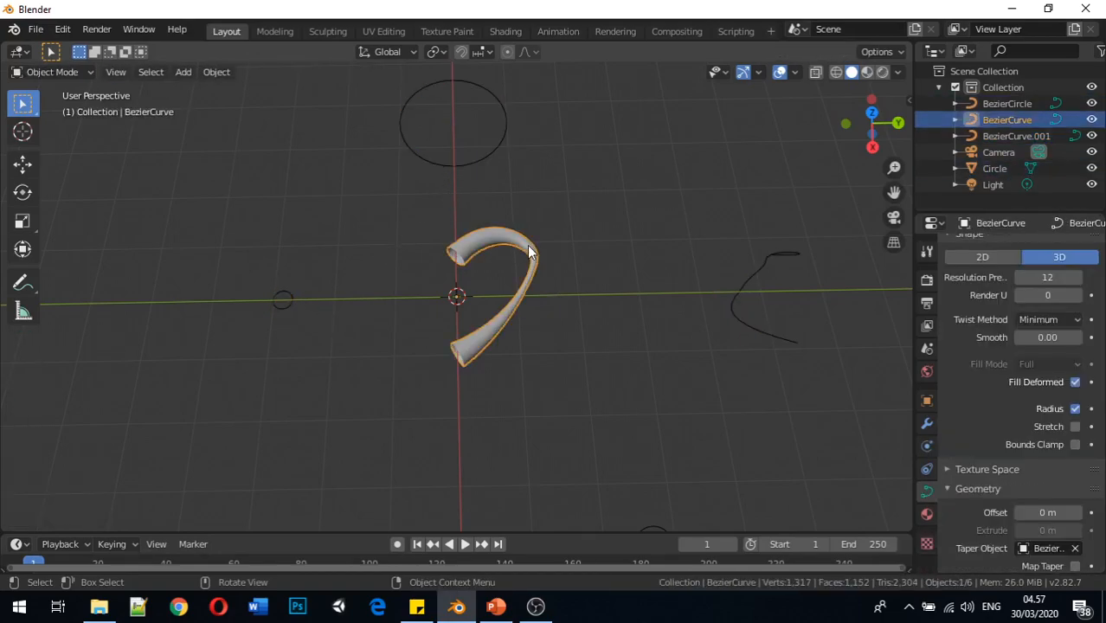
scroll(1004, 372, down, 5)
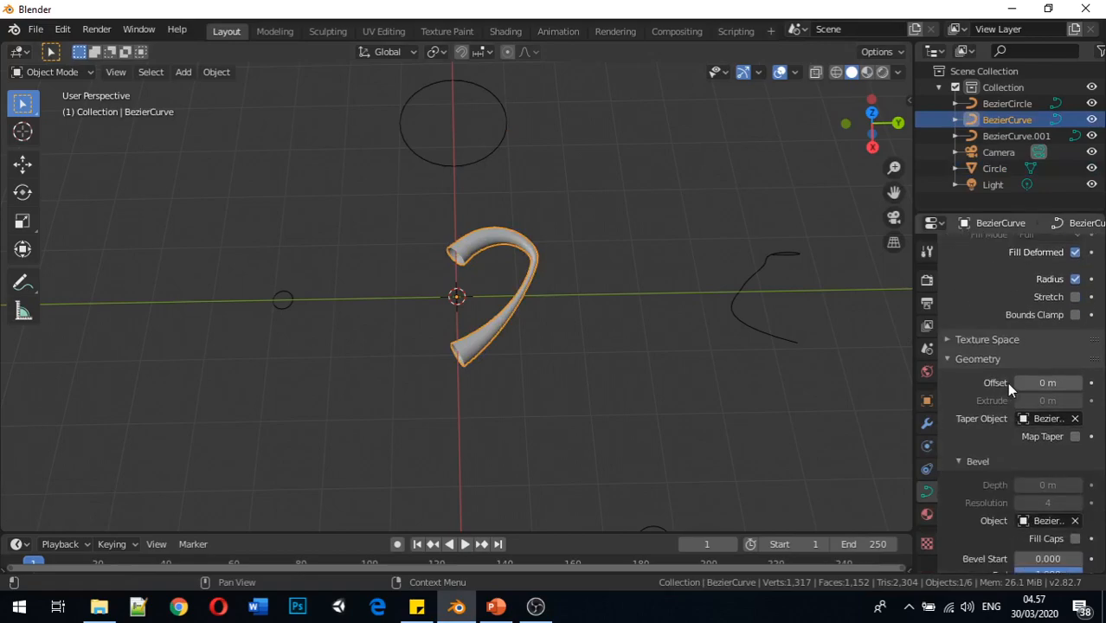
click(1065, 355)
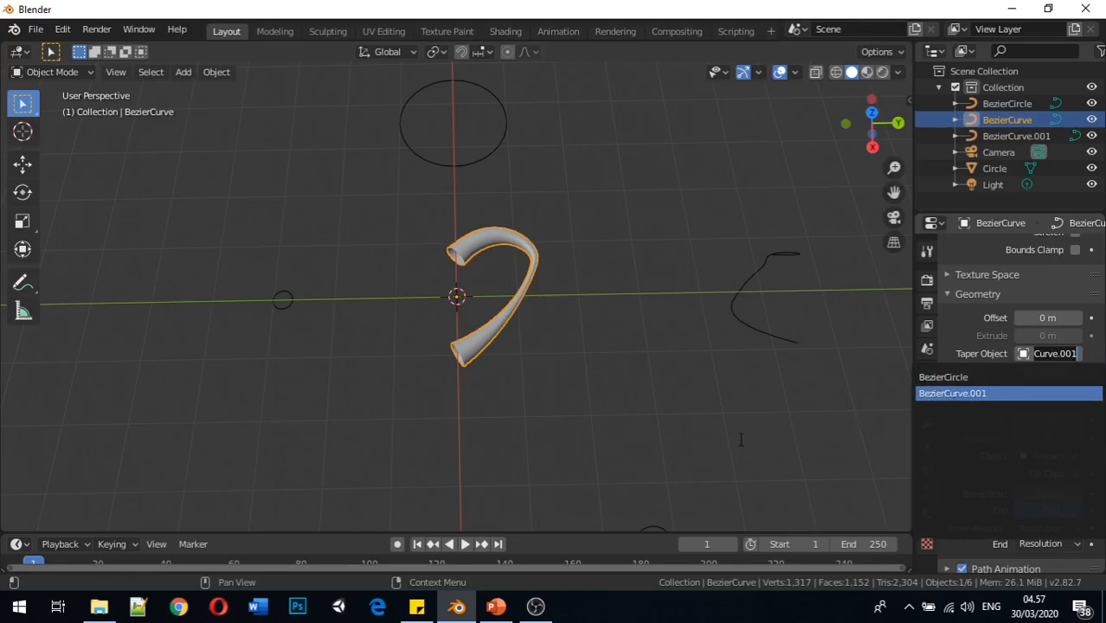
key(Return)
mouse_move(373, 322)
middle_down()
mouse_move(486, 254)
mouse_move(573, 257)
mouse_move(418, 270)
mouse_move(382, 257)
mouse_move(365, 277)
mouse_move(365, 302)
middle_up()
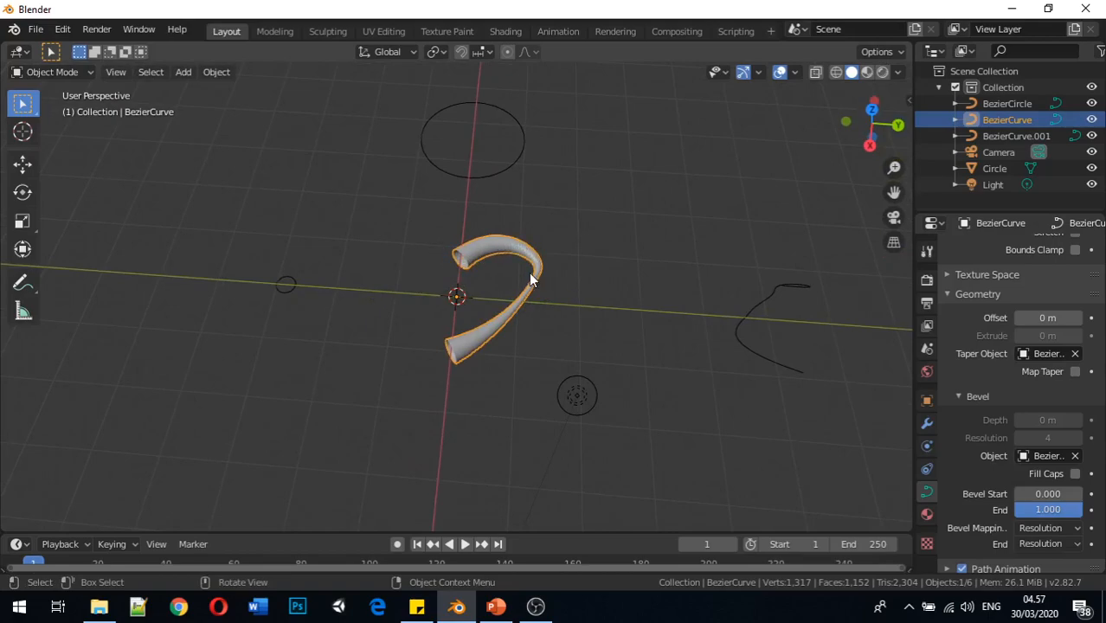
middle_drag(441, 265, 468, 274)
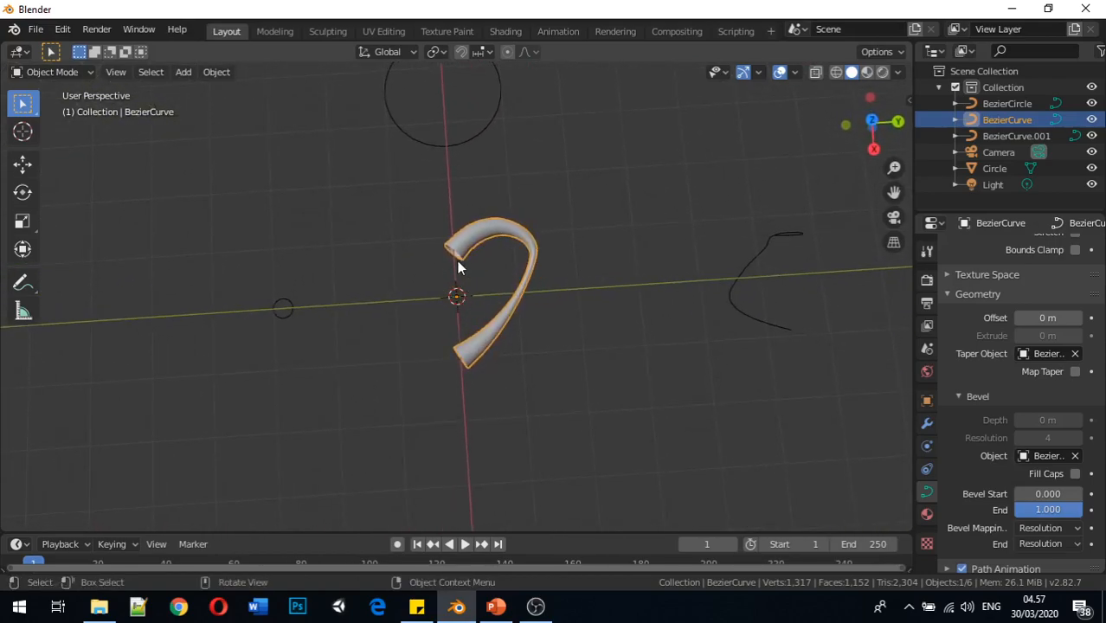
middle_drag(391, 198, 392, 140)
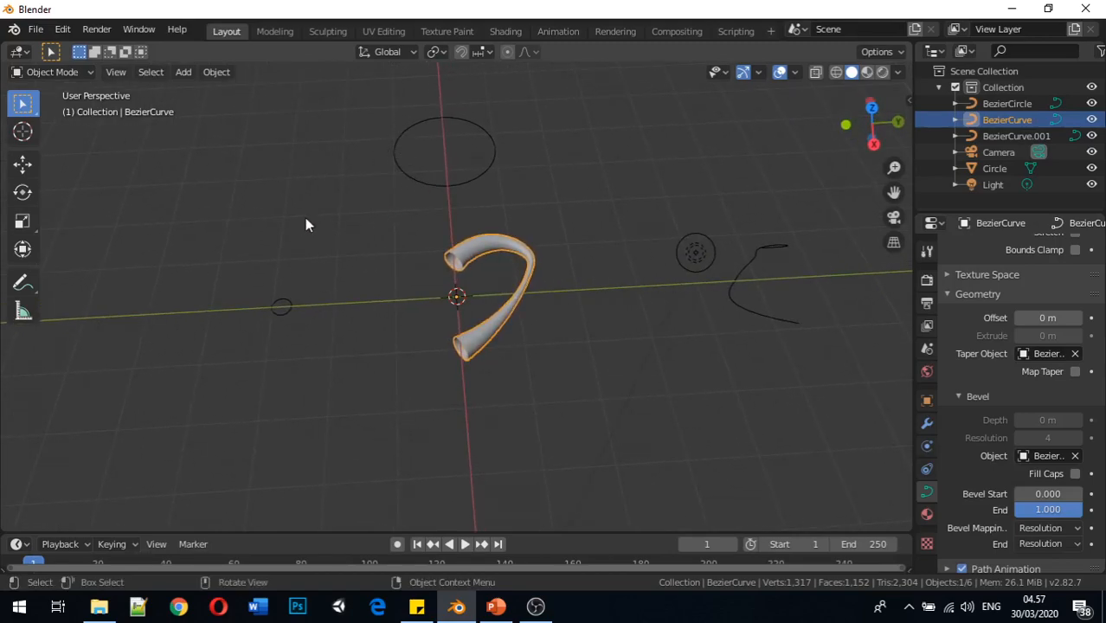
key(shift+a)
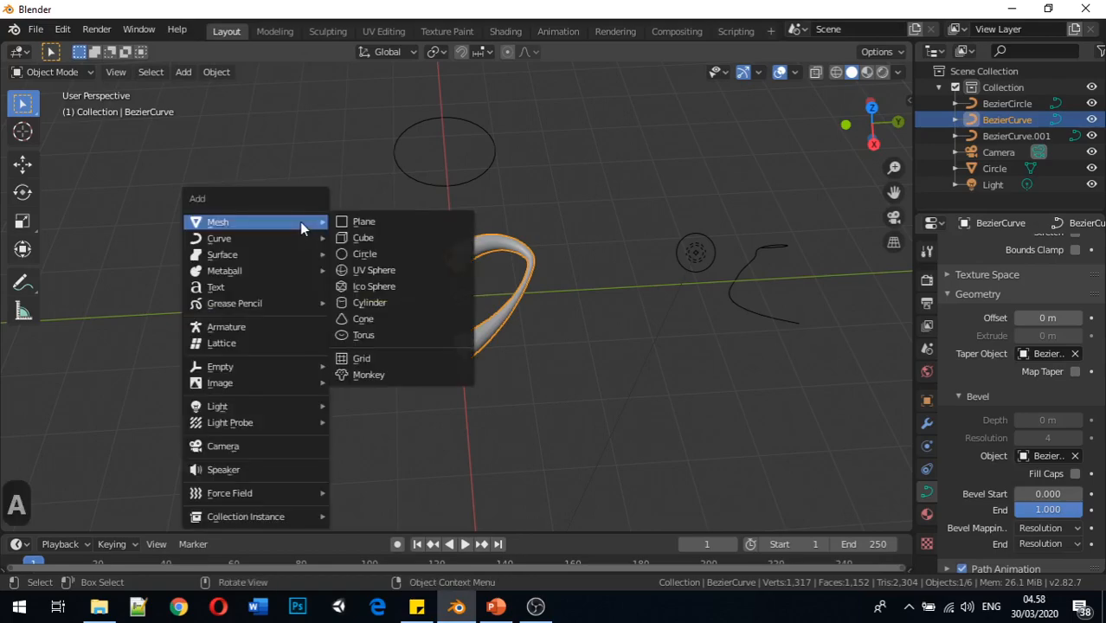
mouse_move(293, 237)
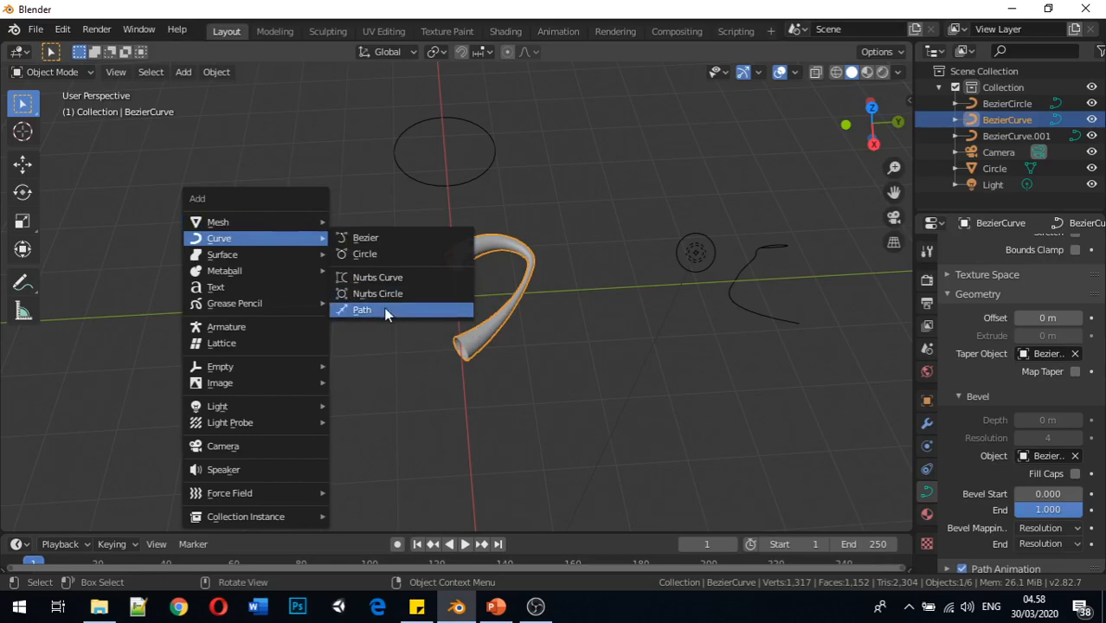
- Delete the mesh circle behind the tube
click(446, 190)
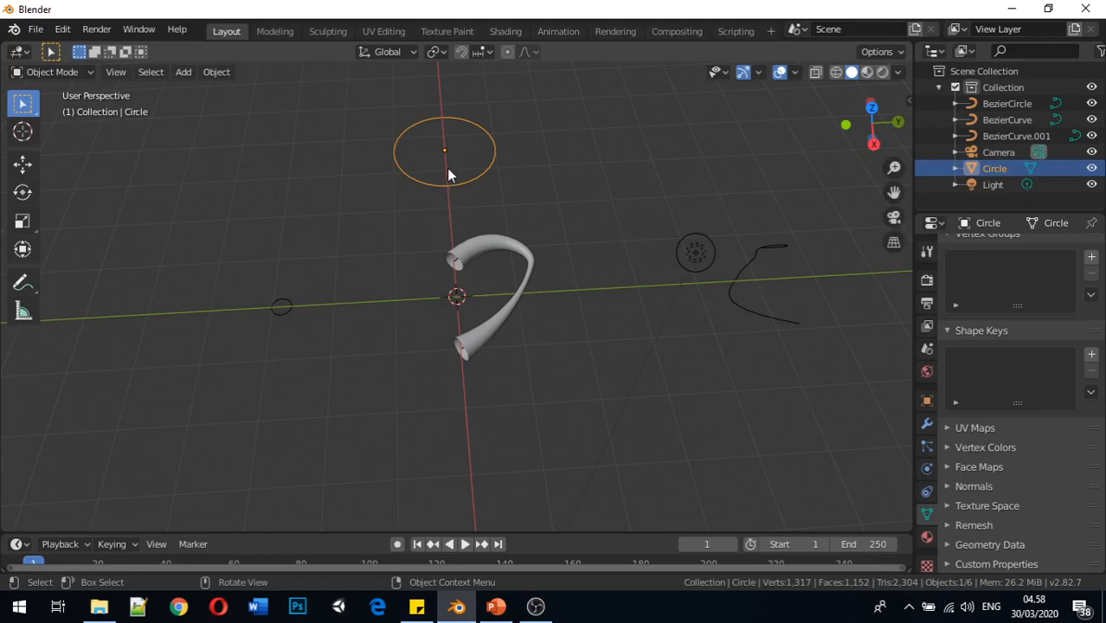
key(x)
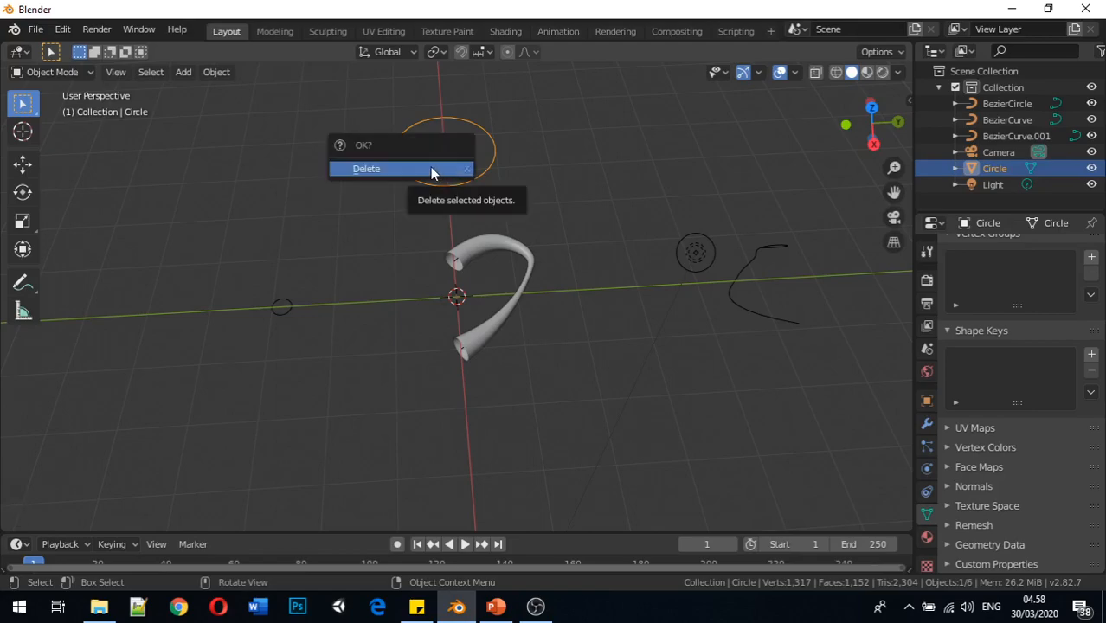
click(431, 170)
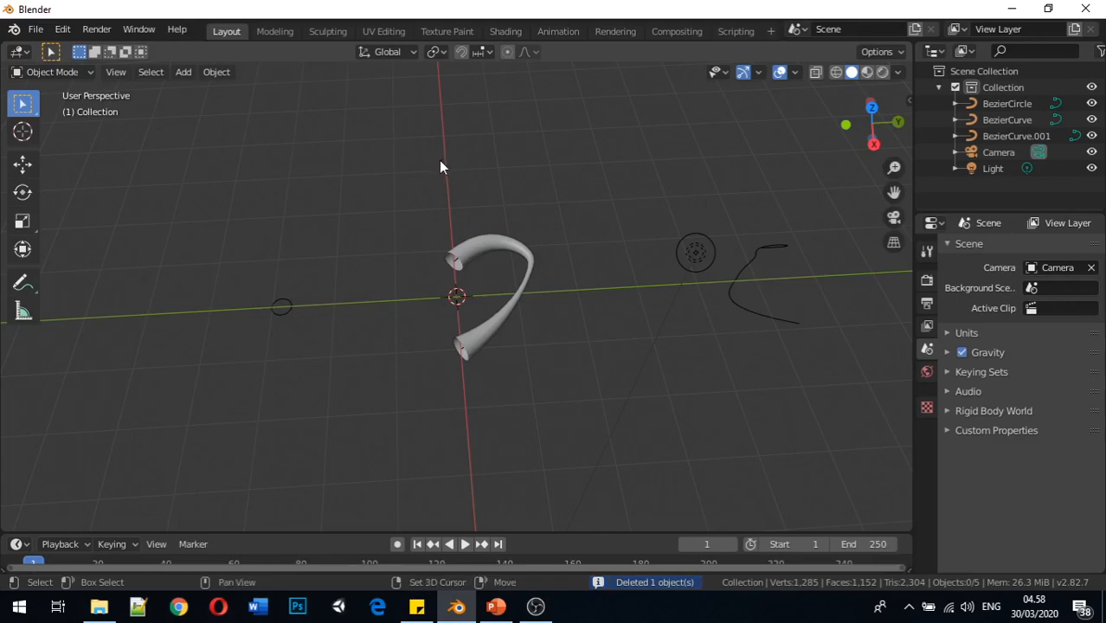
- Add a mesh circle with 8 vertices at the world origin
key(shift+a)
mouse_move(439, 160)
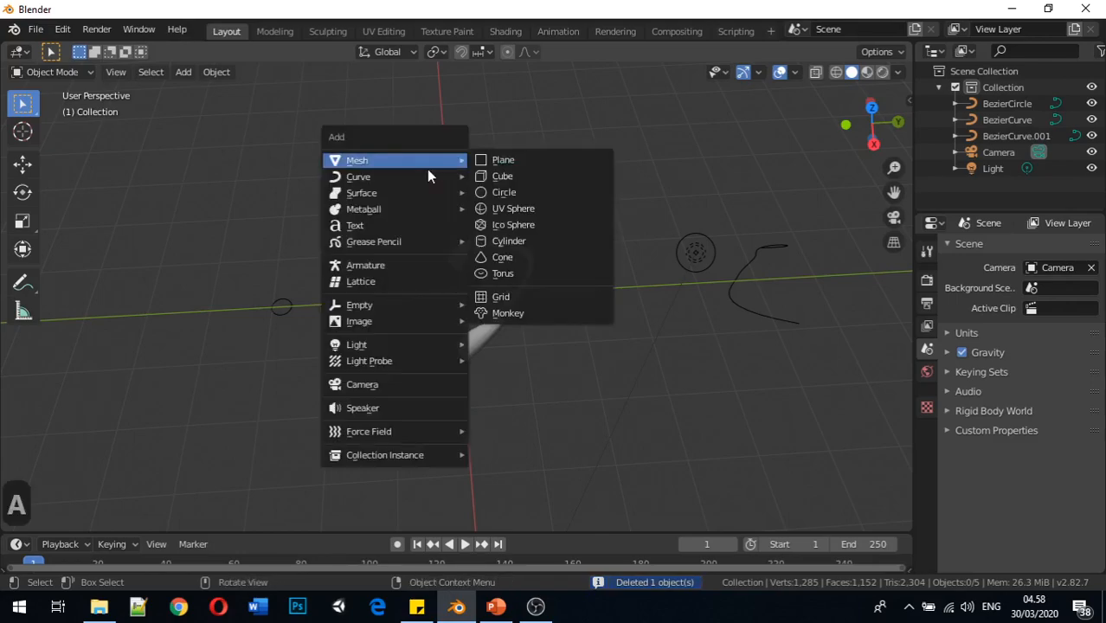
click(504, 192)
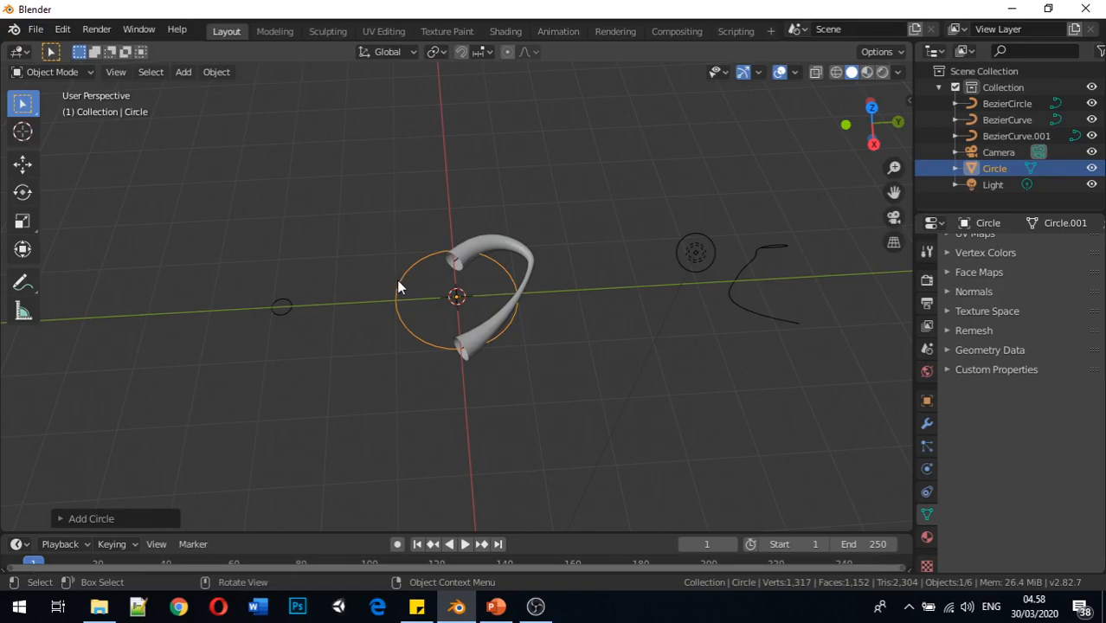
click(124, 518)
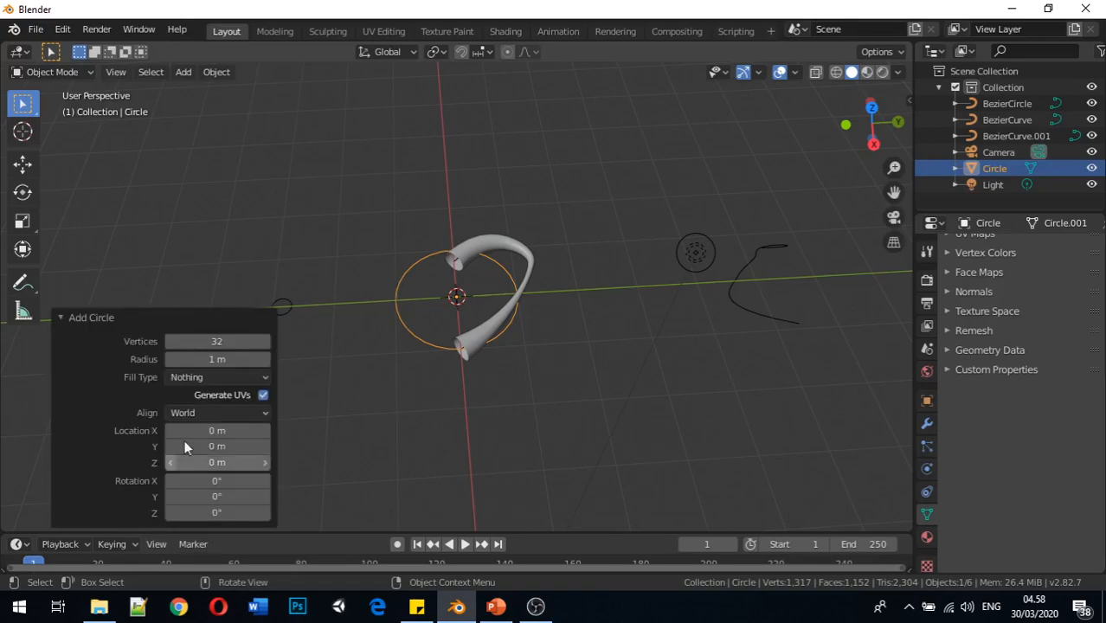
mouse_move(214, 341)
mouse_down()
mouse_move(186, 343)
mouse_move(198, 346)
mouse_up()
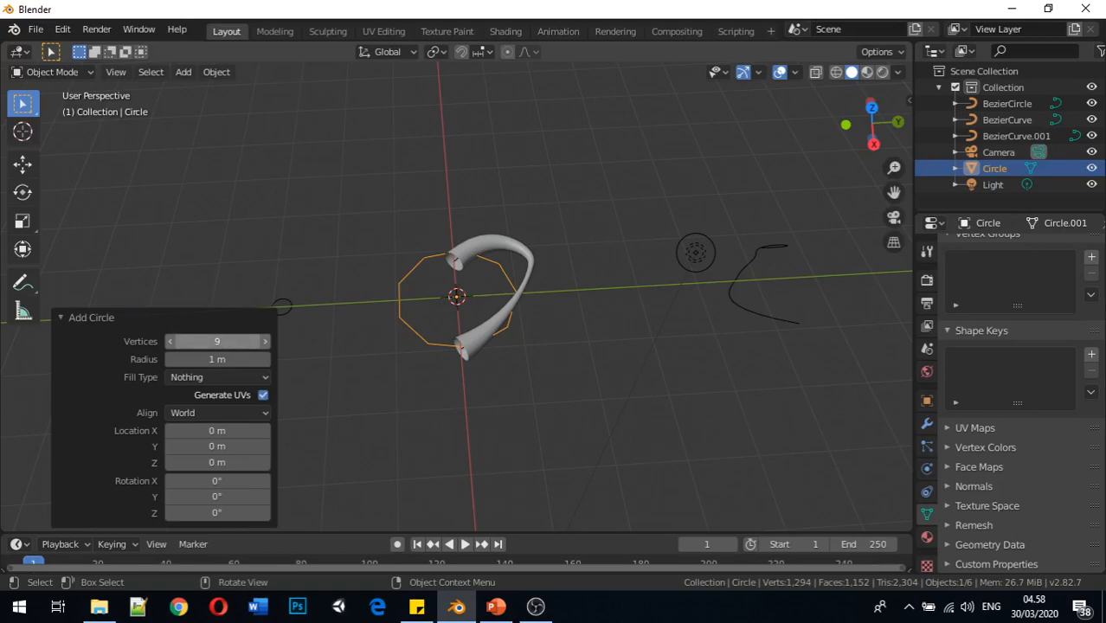
click(231, 341)
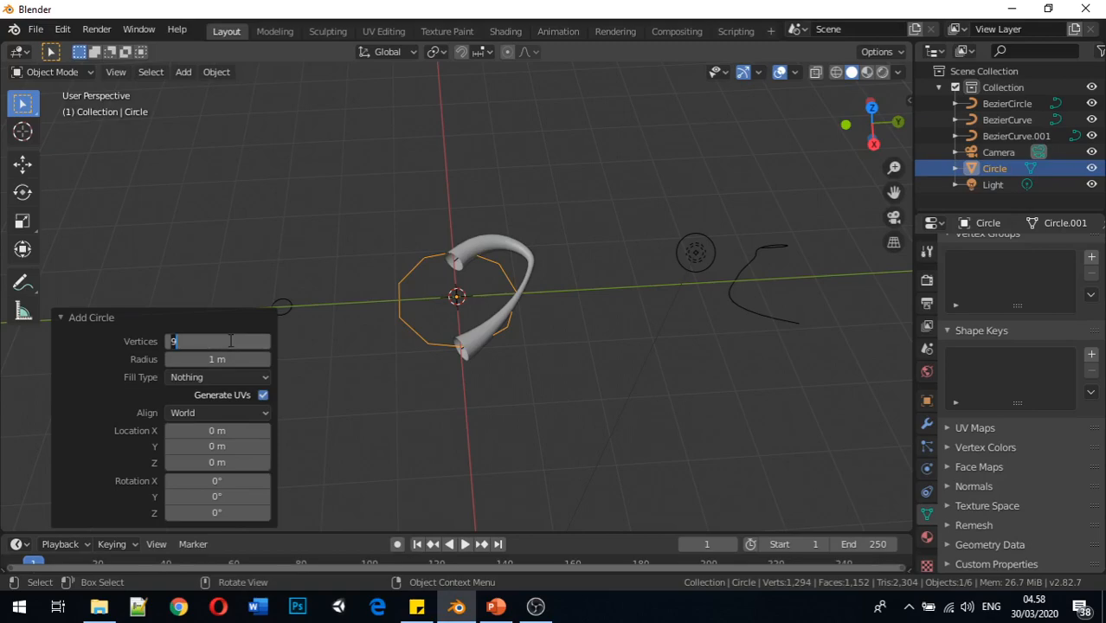
text(8)
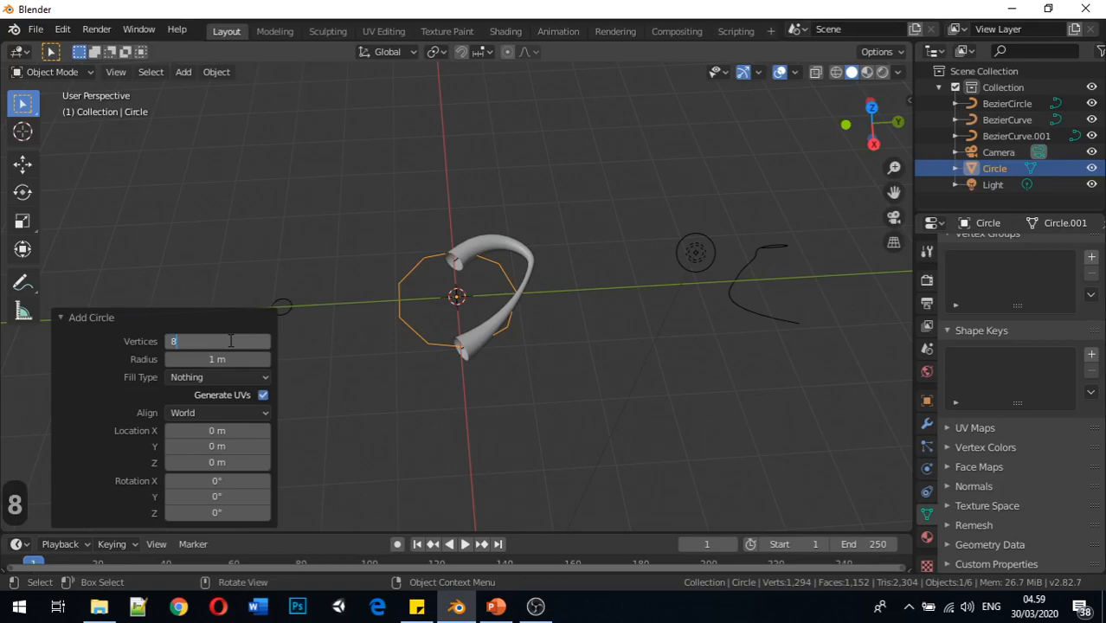
key(Return)
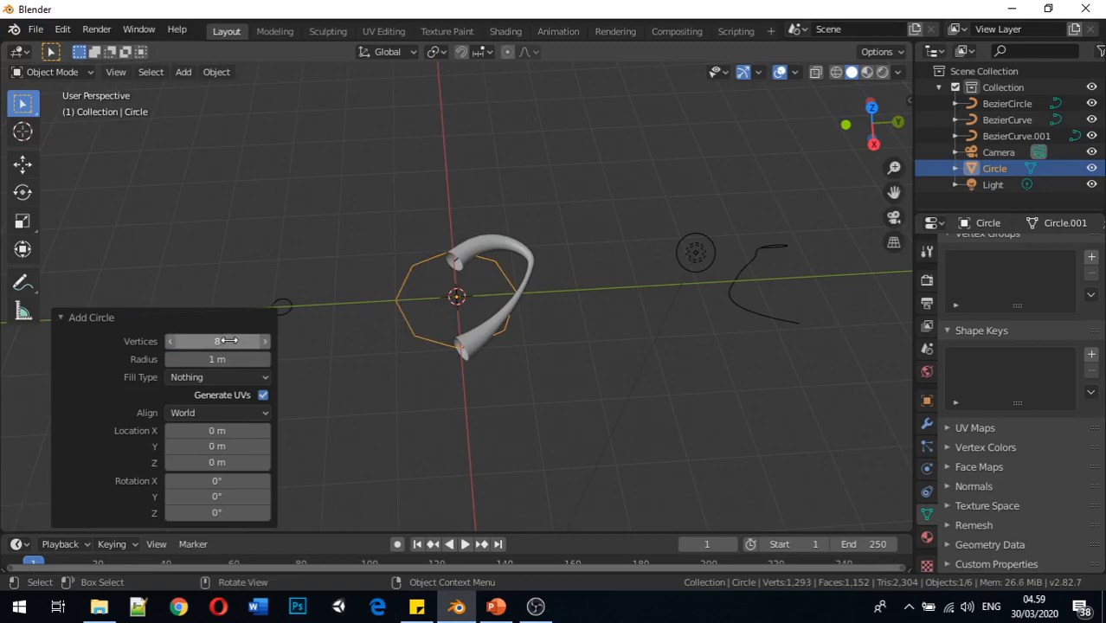
- Move the new eight-sided circle about -3.69 m along the X axis, behind the tube
click(410, 322)
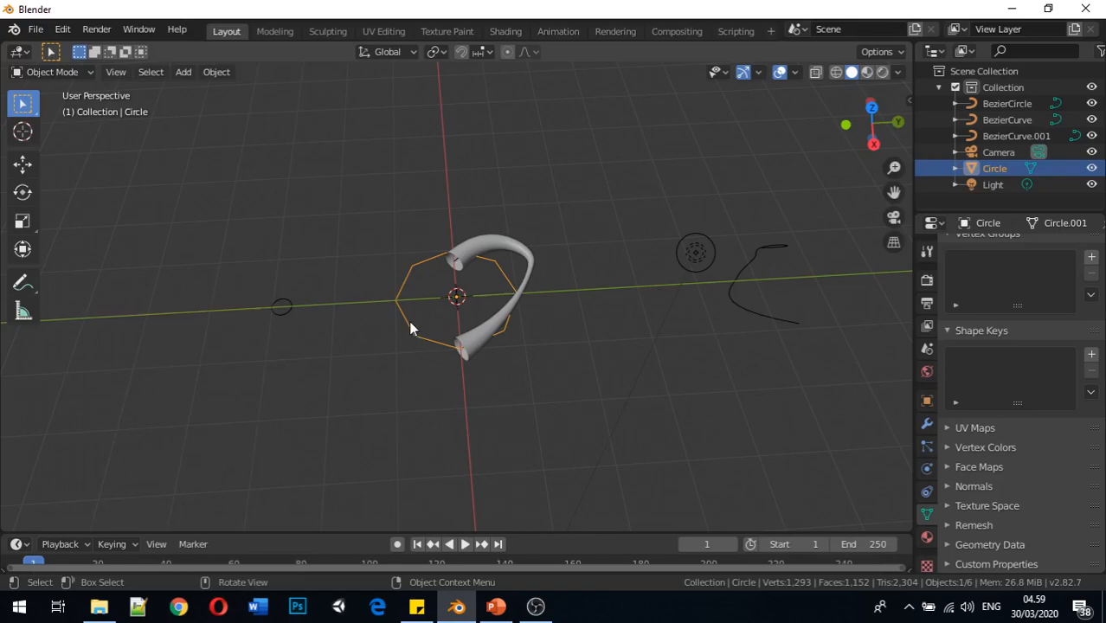
key(g)
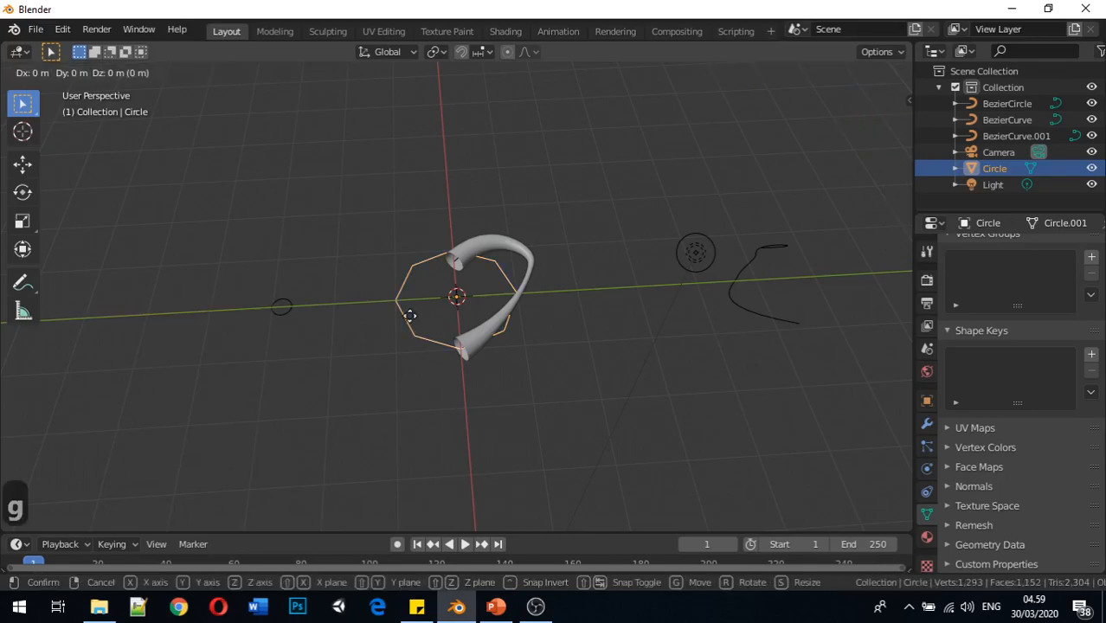
key(x)
click(418, 165)
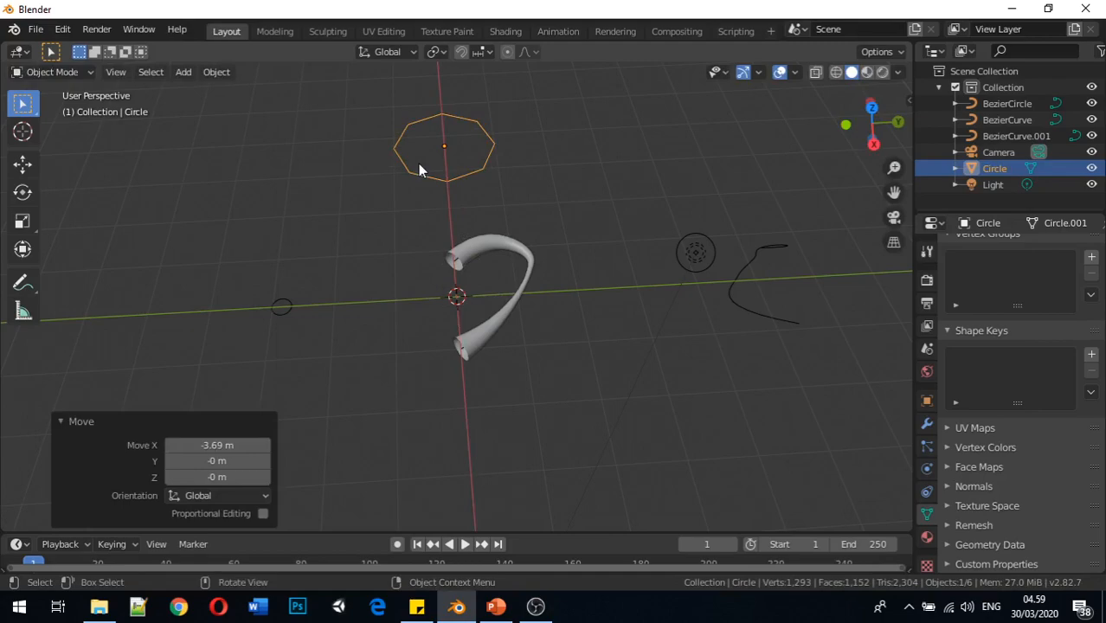
- Checker-deselect the circle's vertices in Edit Mode, scale the selected ones to about 0.387 to form a four-pointed star, and return to Object Mode
key(Tab)
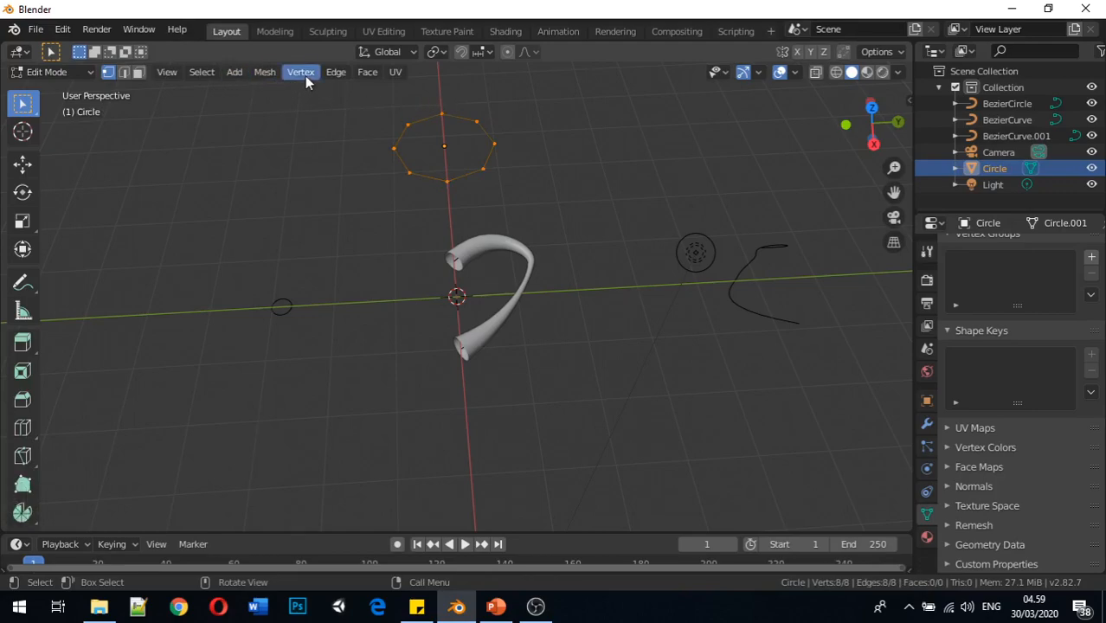
click(204, 74)
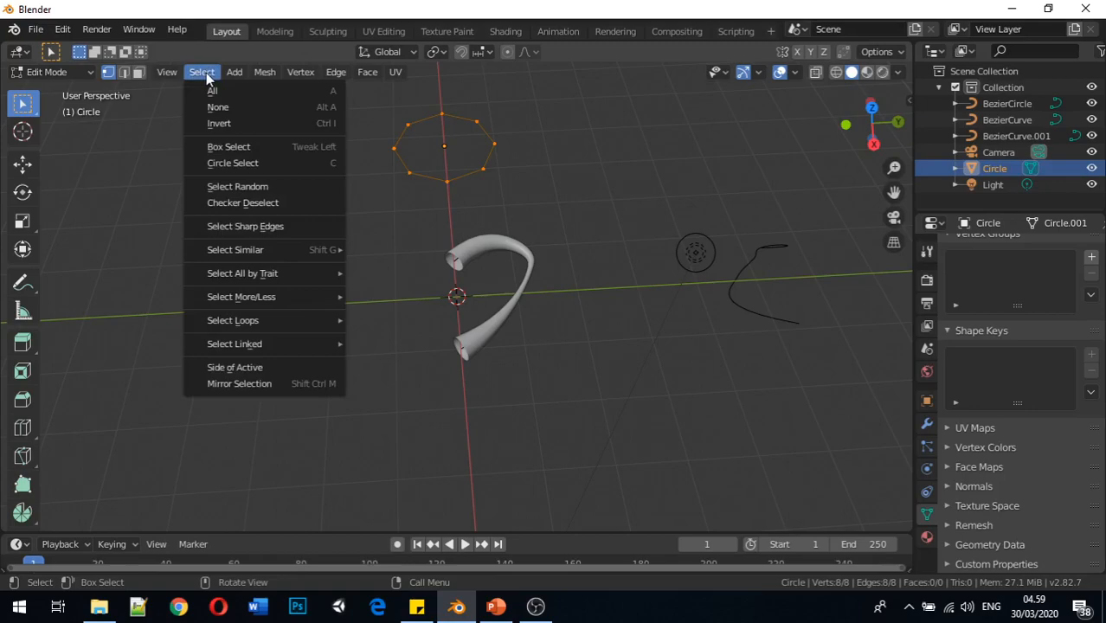
click(240, 202)
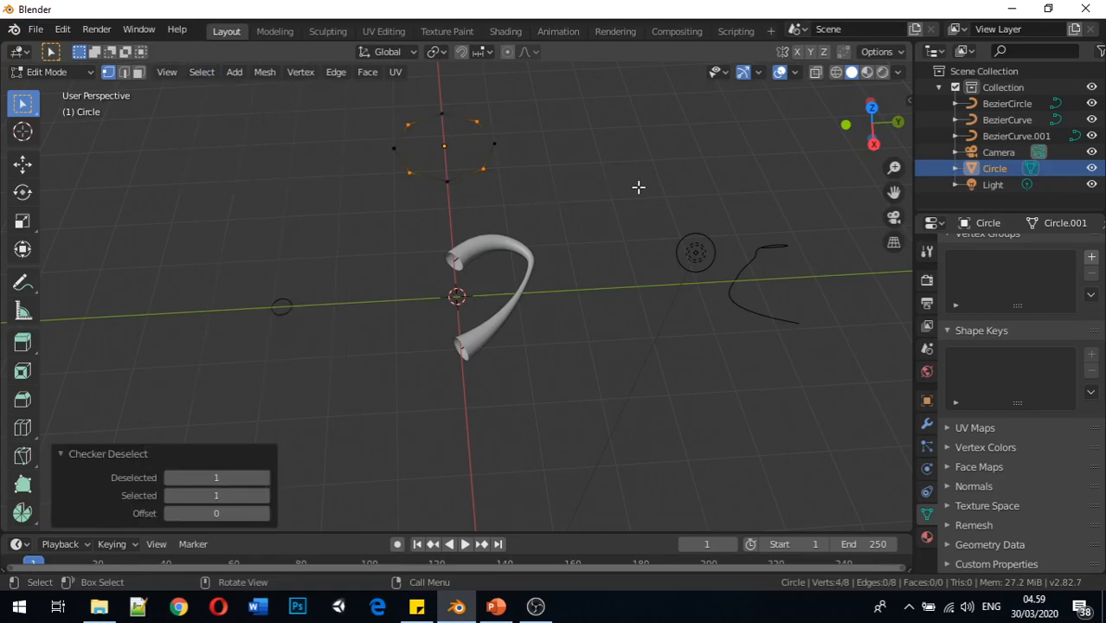
key(s)
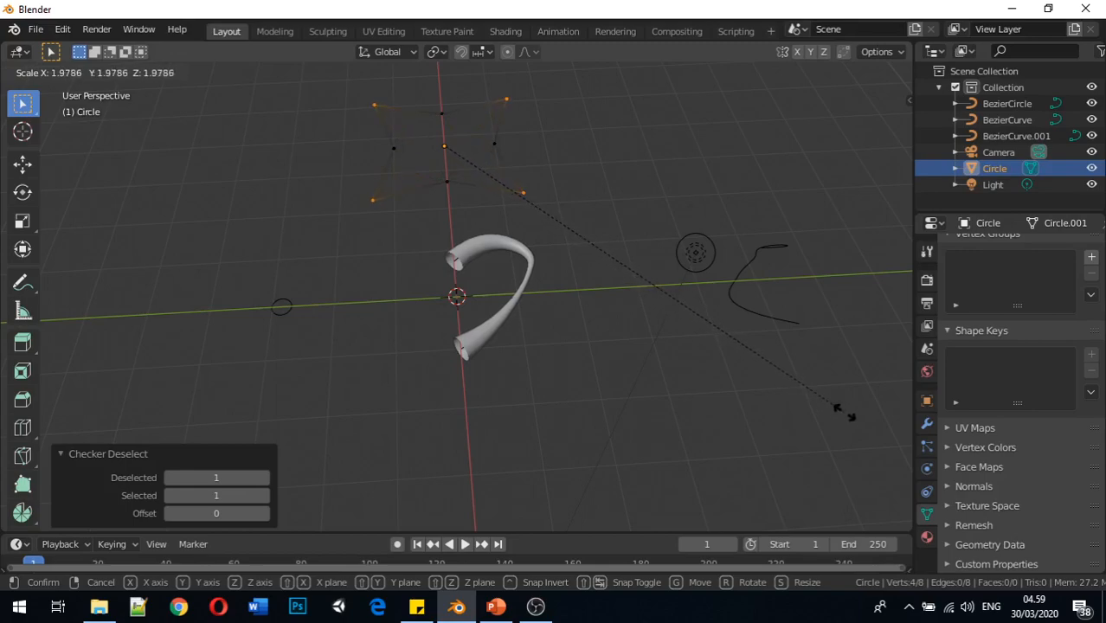
click(521, 194)
middle_drag(449, 173, 436, 194)
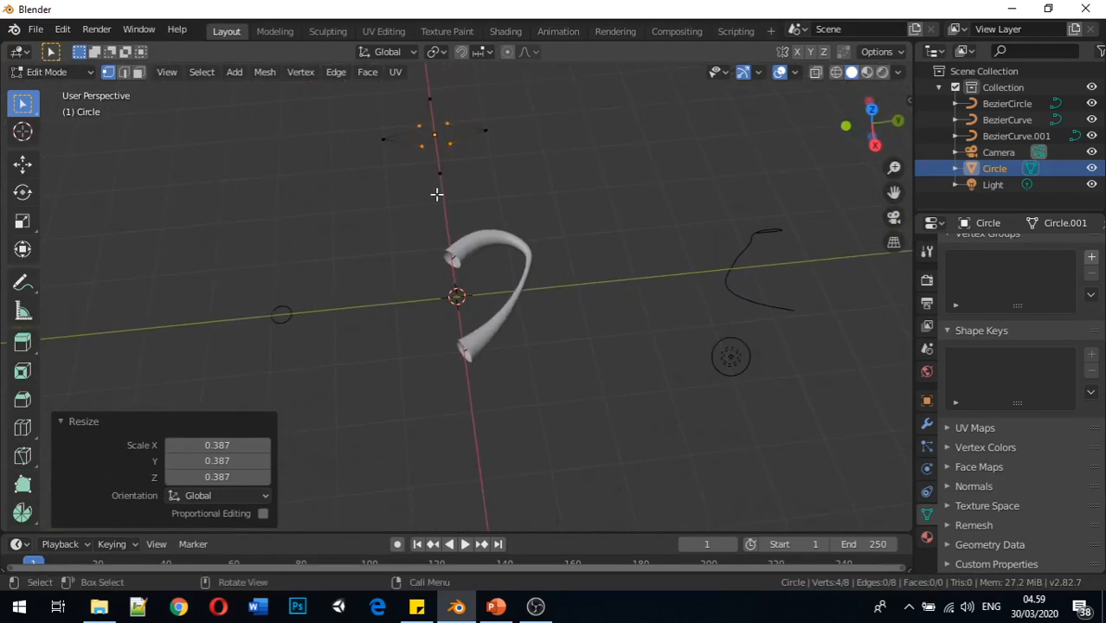
key(Tab)
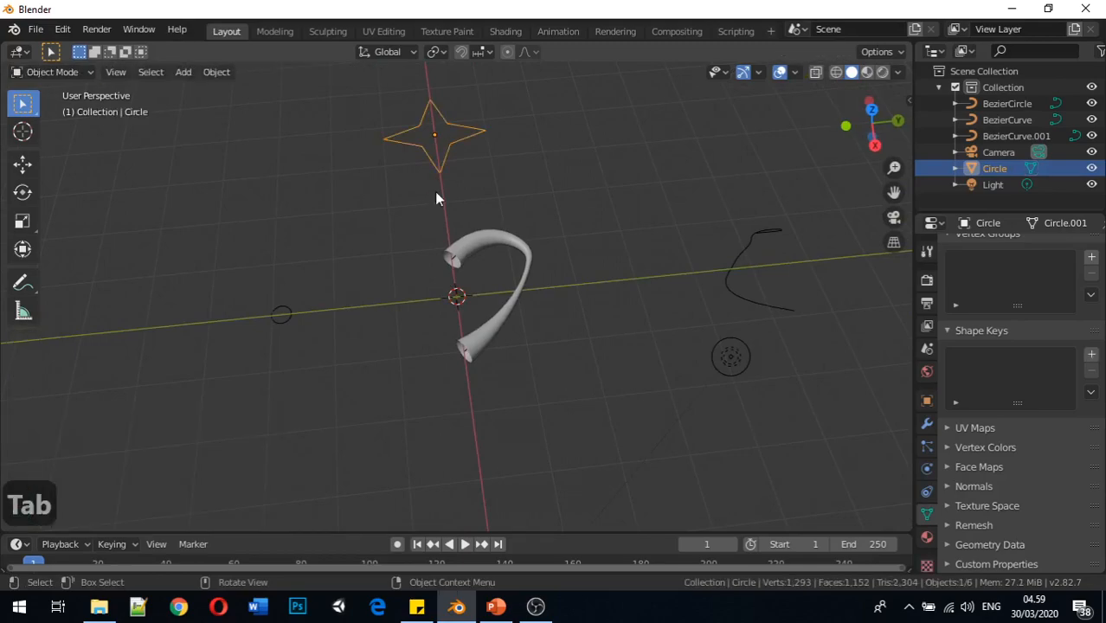
middle_drag(388, 161, 387, 167)
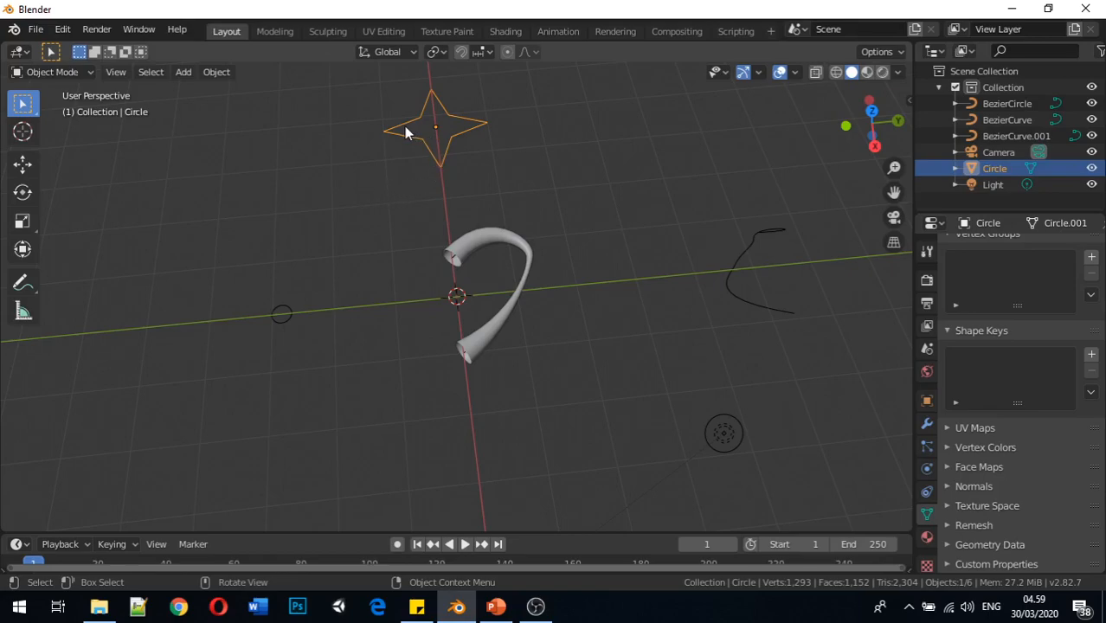
right_click(404, 130)
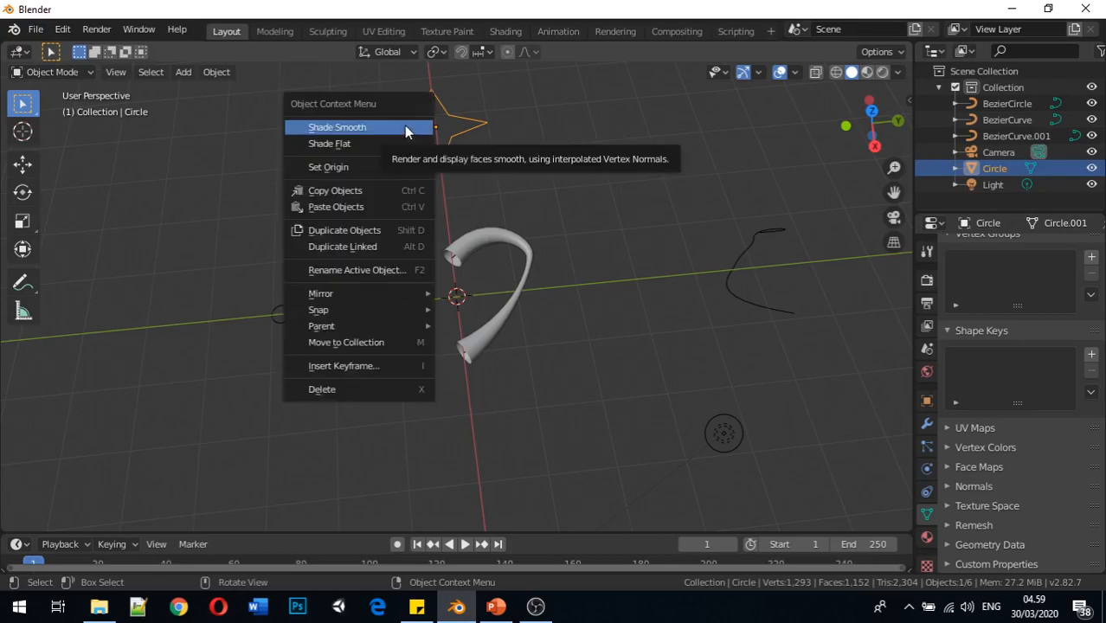
key(Tab)
right_click(455, 121)
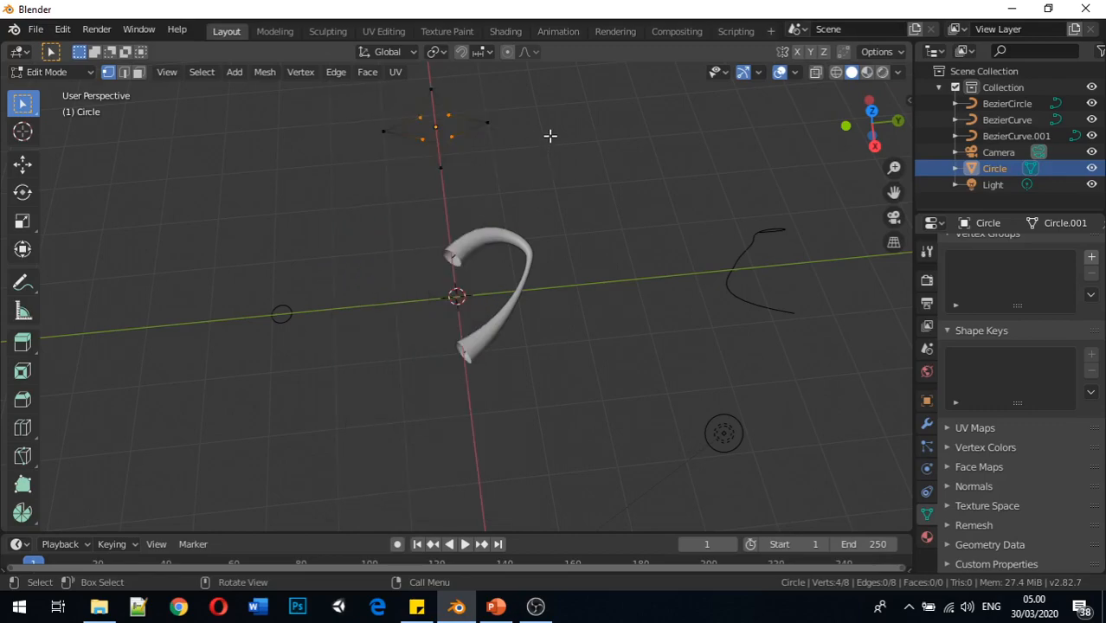
key(Tab)
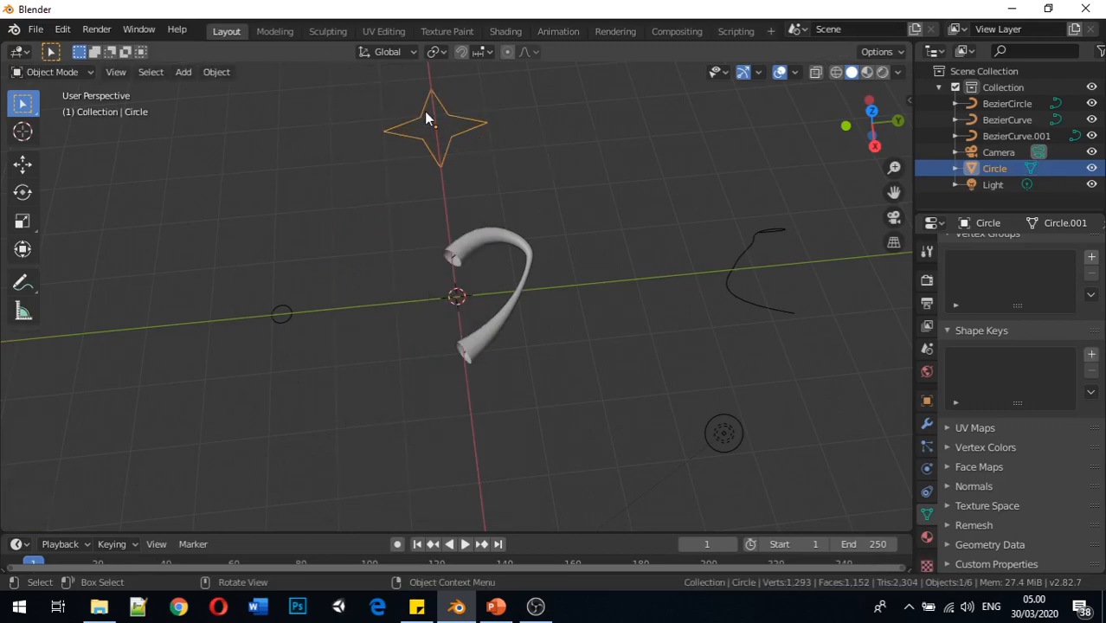
- Convert the star-shaped mesh to a curve and check its control points in Edit Mode
click(216, 73)
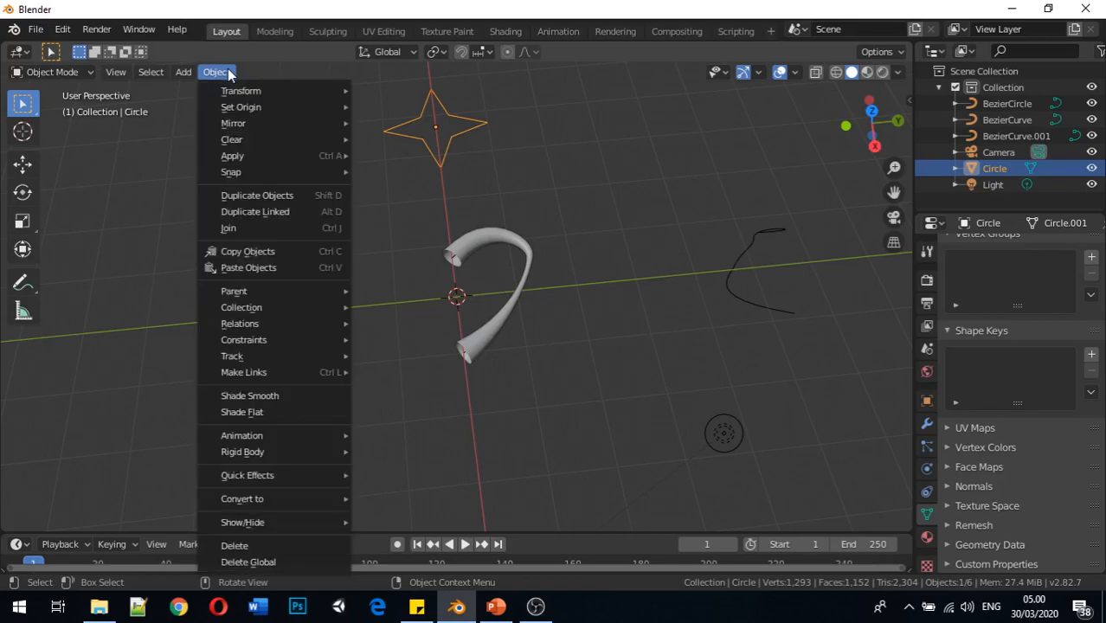
mouse_move(266, 497)
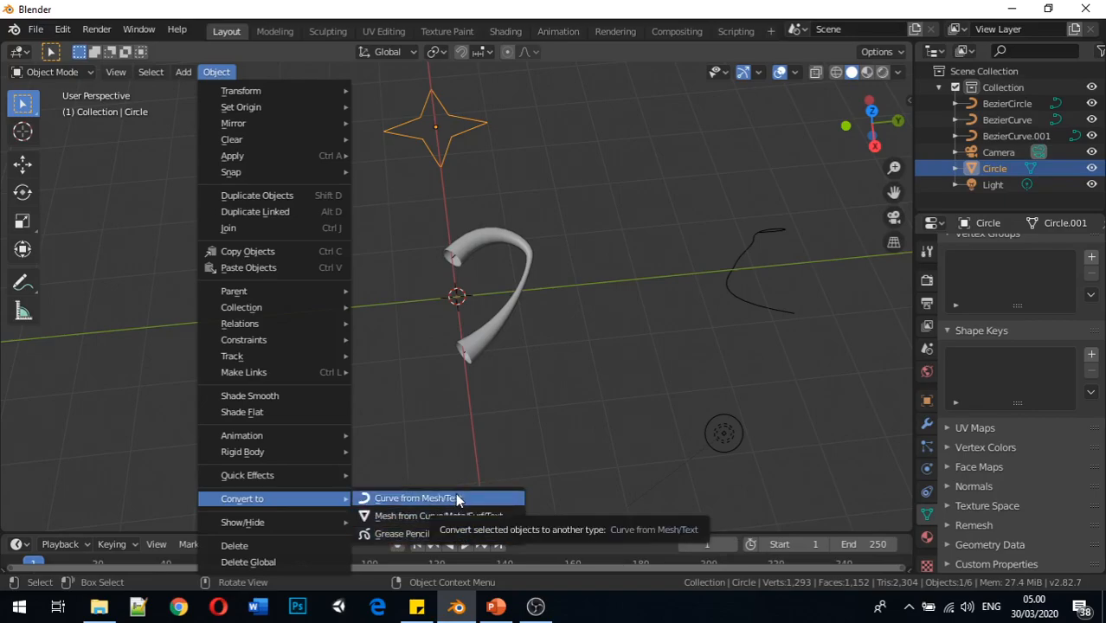
click(457, 499)
middle_drag(400, 134, 407, 113)
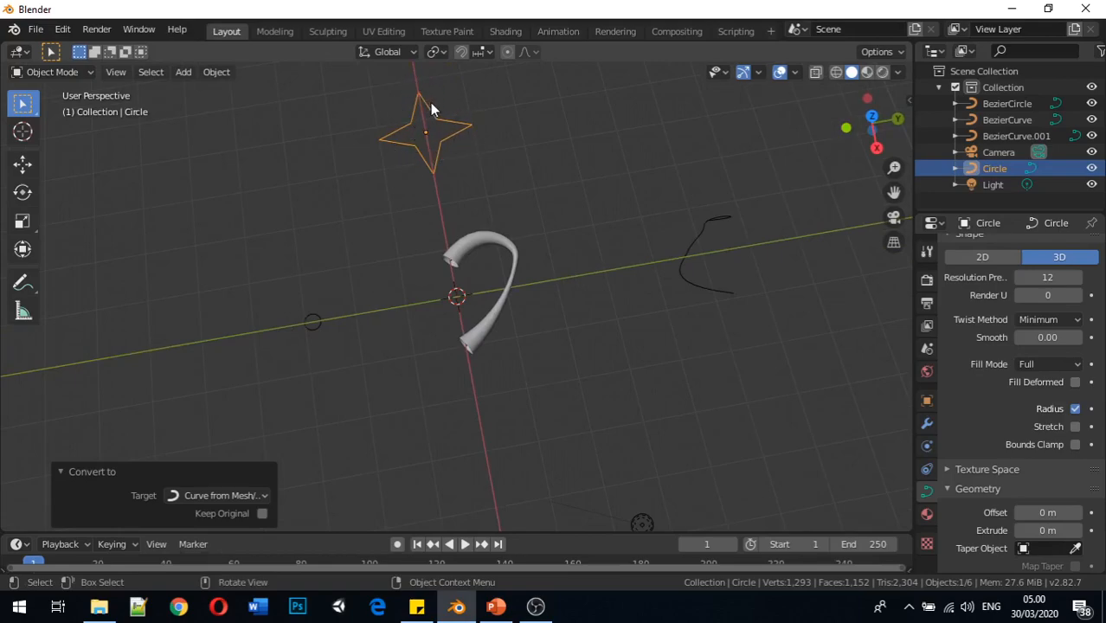
key(Tab)
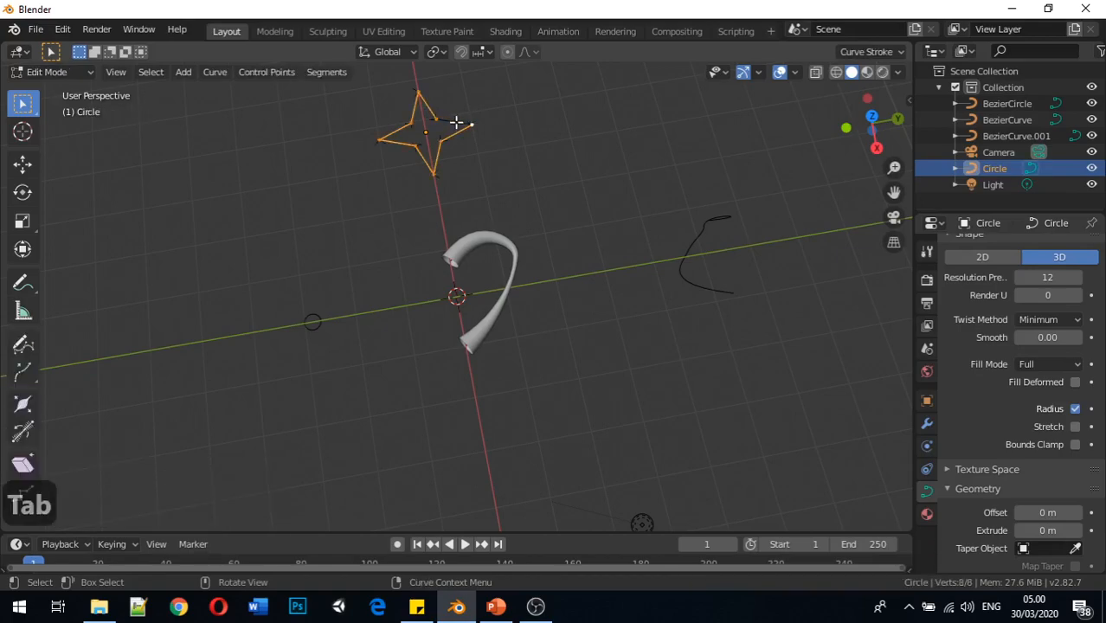
scroll(398, 104, up, 6)
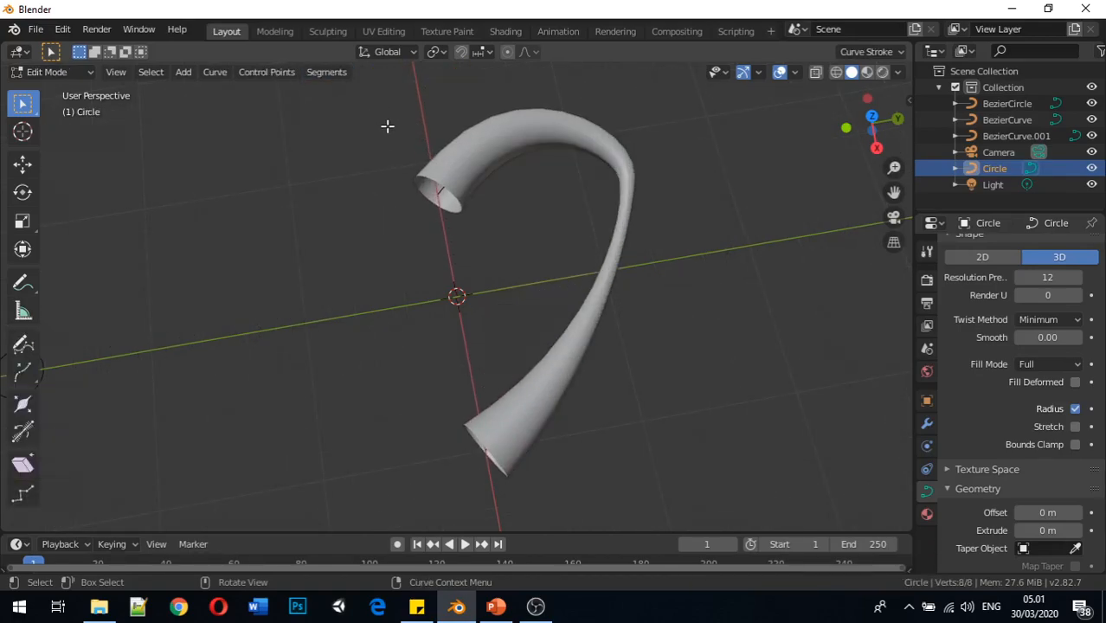
scroll(387, 123, down, 3)
shift+middle_drag(387, 124, 452, 480)
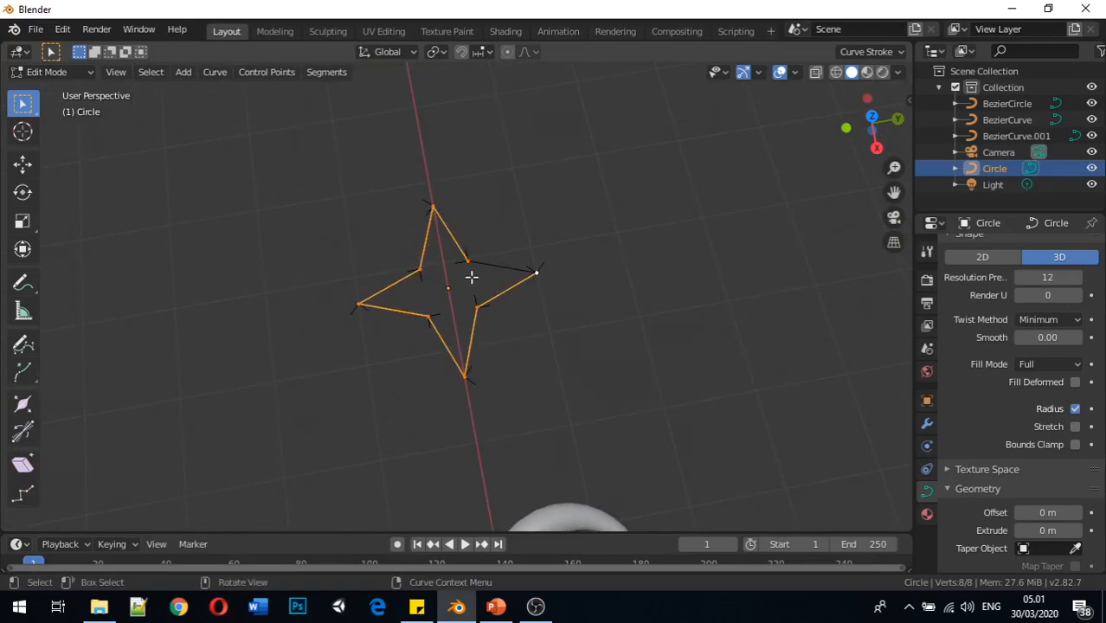
scroll(450, 316, down, 4)
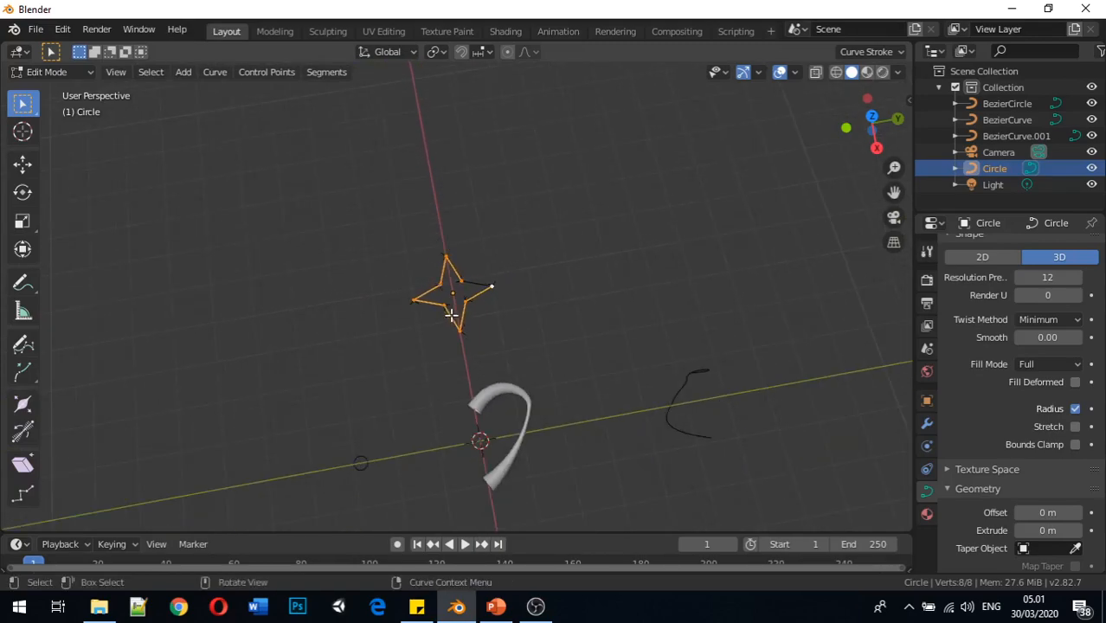
key(Tab)
- Set the star-shaped Circle curve as the bevel object of the BezierCurve tube
middle_drag(451, 349, 449, 319)
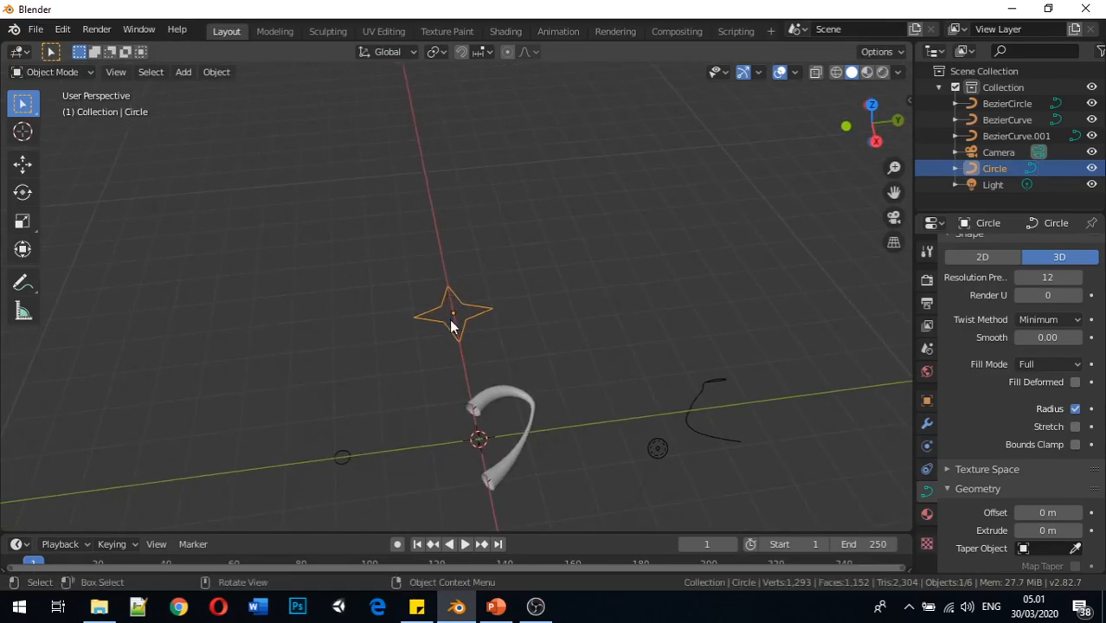
click(511, 390)
scroll(1014, 424, down, 5)
scroll(1008, 434, down, 6)
scroll(1005, 438, up, 4)
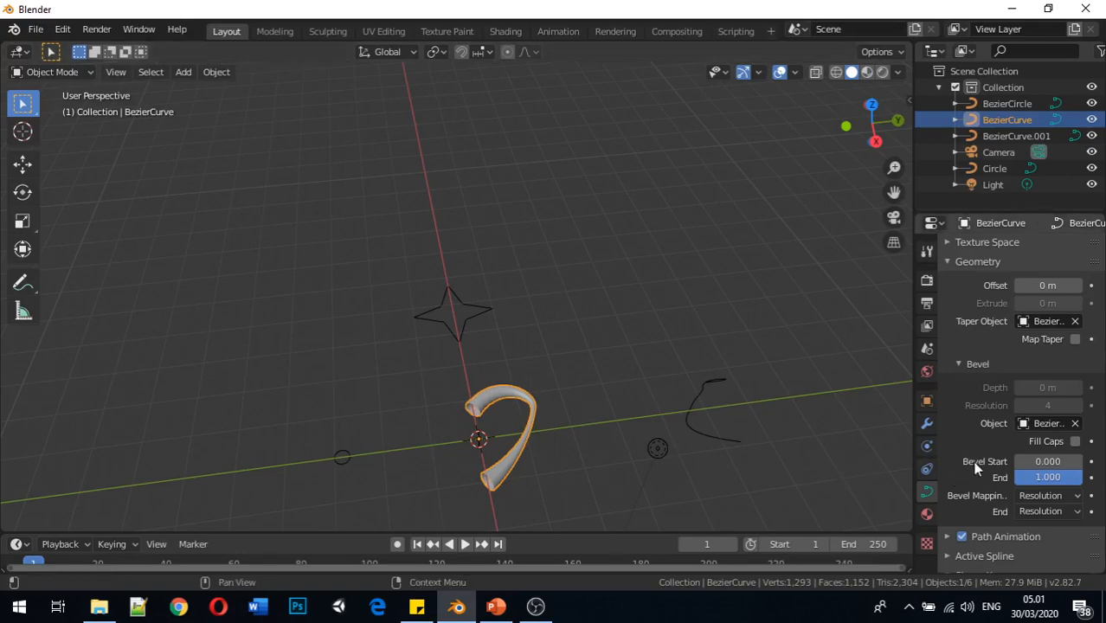
click(1052, 423)
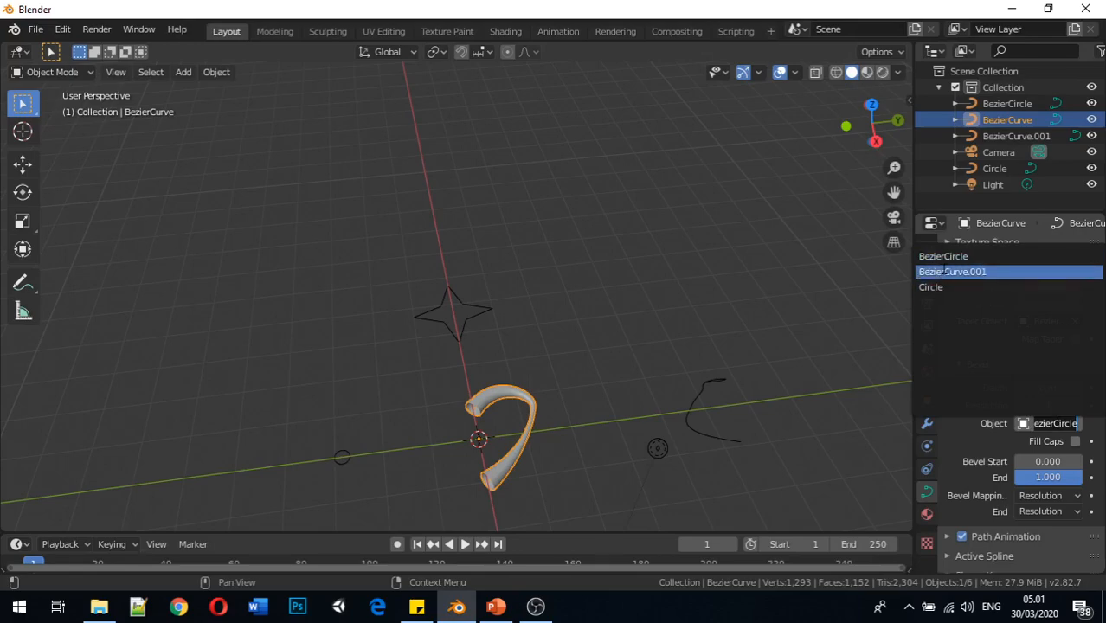
click(931, 288)
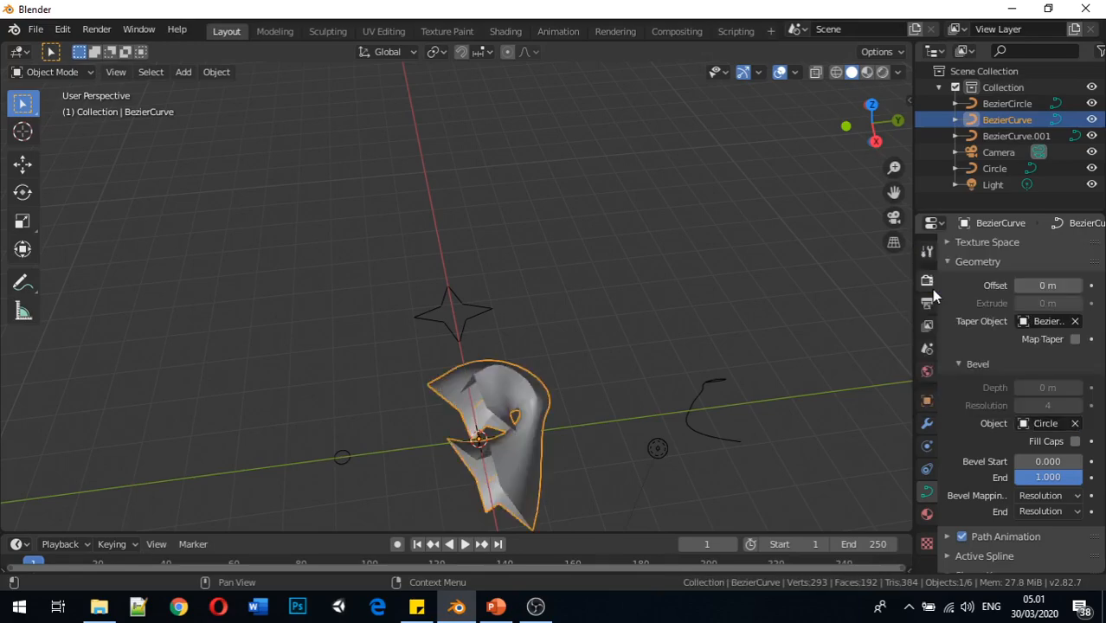
- Scale the star curve to about 0.223, inspect the tube's star-shaped cross-section, and deselect everything
middle_drag(543, 443, 571, 479)
click(441, 301)
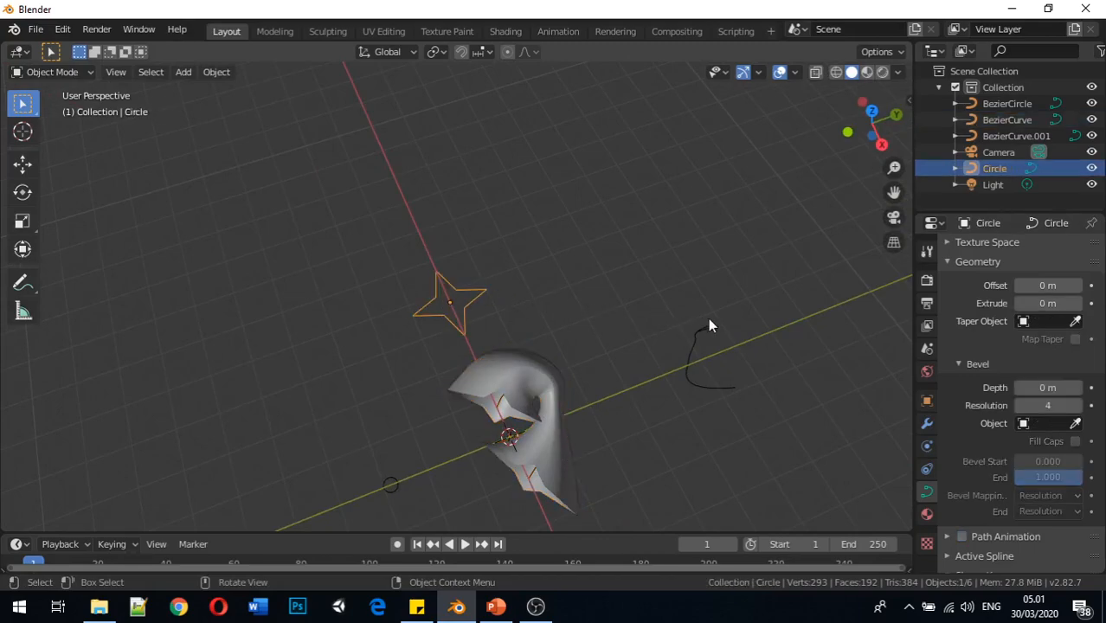
key(s)
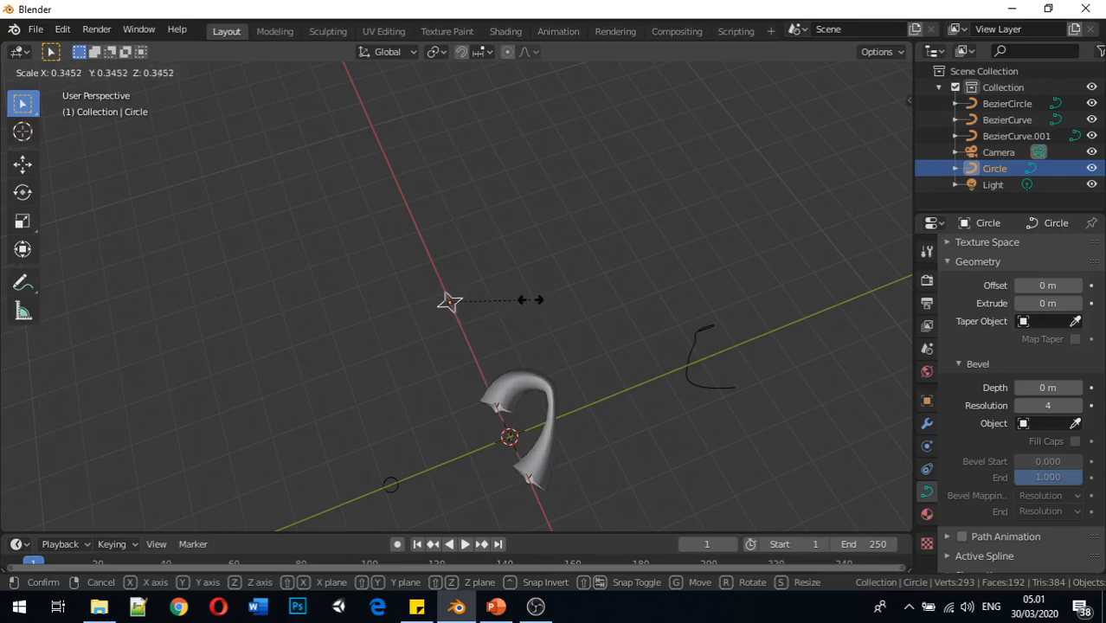
click(500, 300)
middle_drag(481, 388, 505, 275)
scroll(577, 376, up, 6)
middle_drag(661, 448, 504, 446)
scroll(622, 431, down, 4)
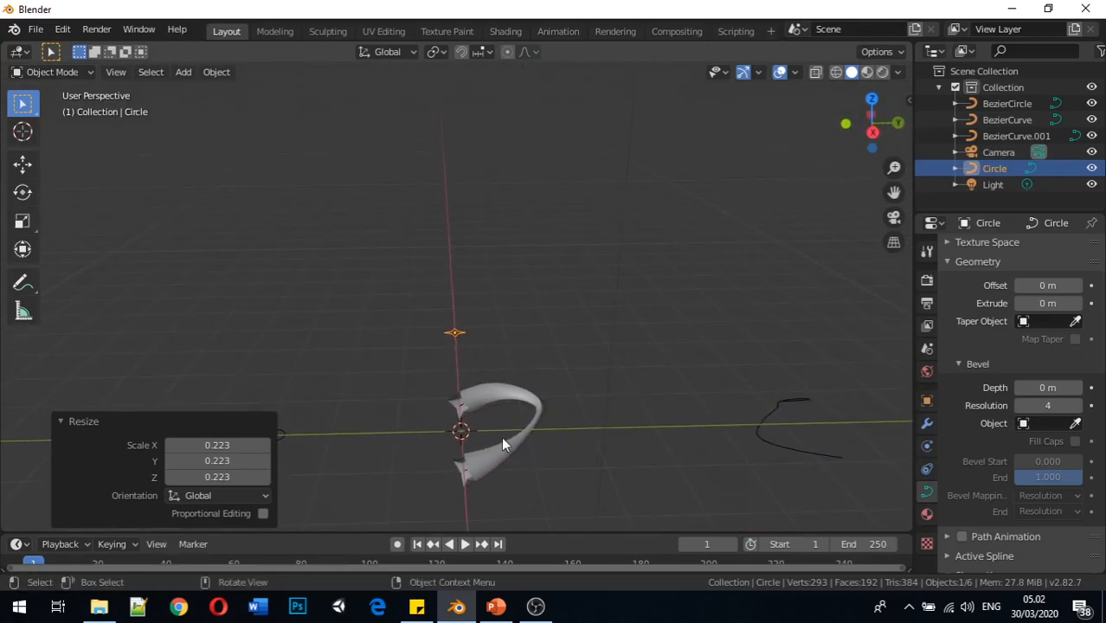
click(399, 371)
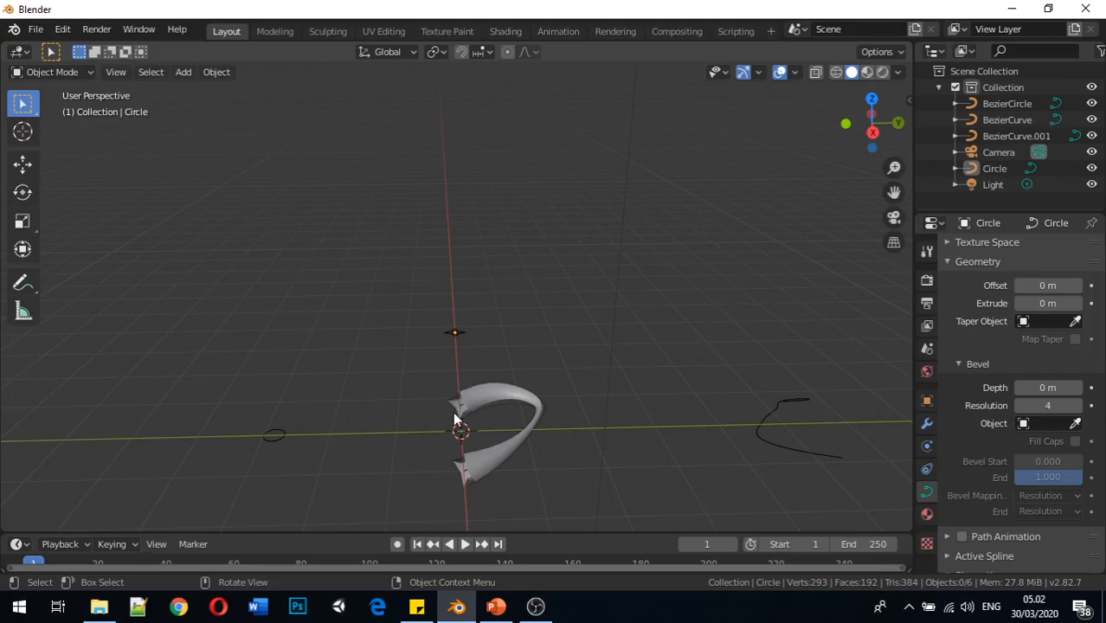
- Select the star-profiled BezierCurve tube, examine its control points in Edit Mode, and return to Object Mode
mouse_move(414, 429)
middle_down()
mouse_move(395, 450)
mouse_move(425, 420)
middle_up()
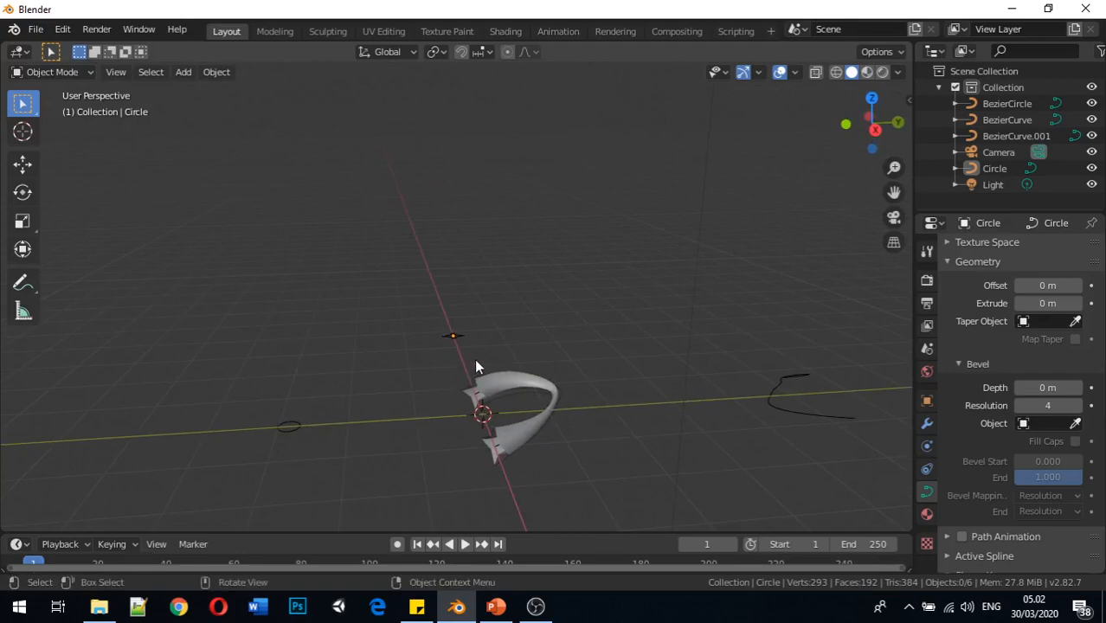
key(Tab)
key(Tab)
click(507, 385)
middle_drag(507, 384, 564, 433)
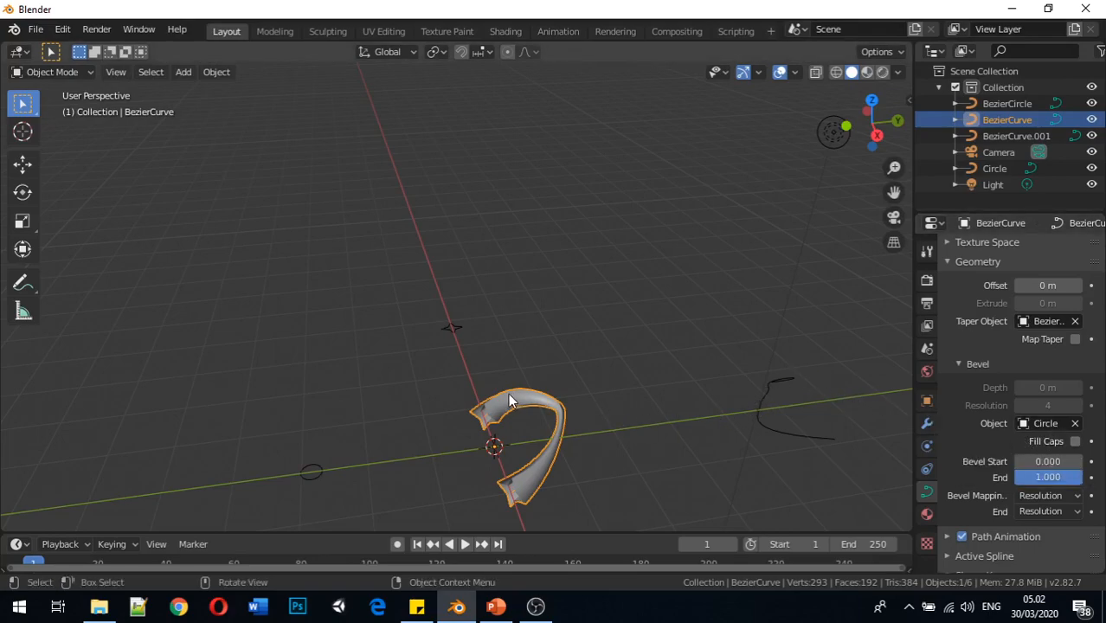
key(Tab)
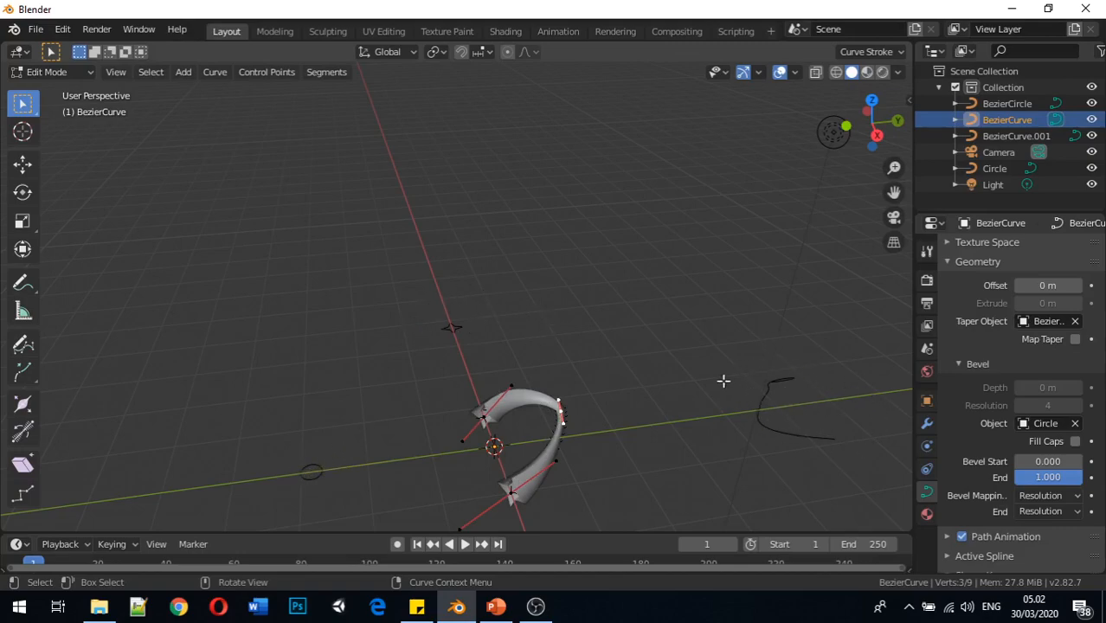
key(Tab)
middle_drag(606, 423, 454, 452)
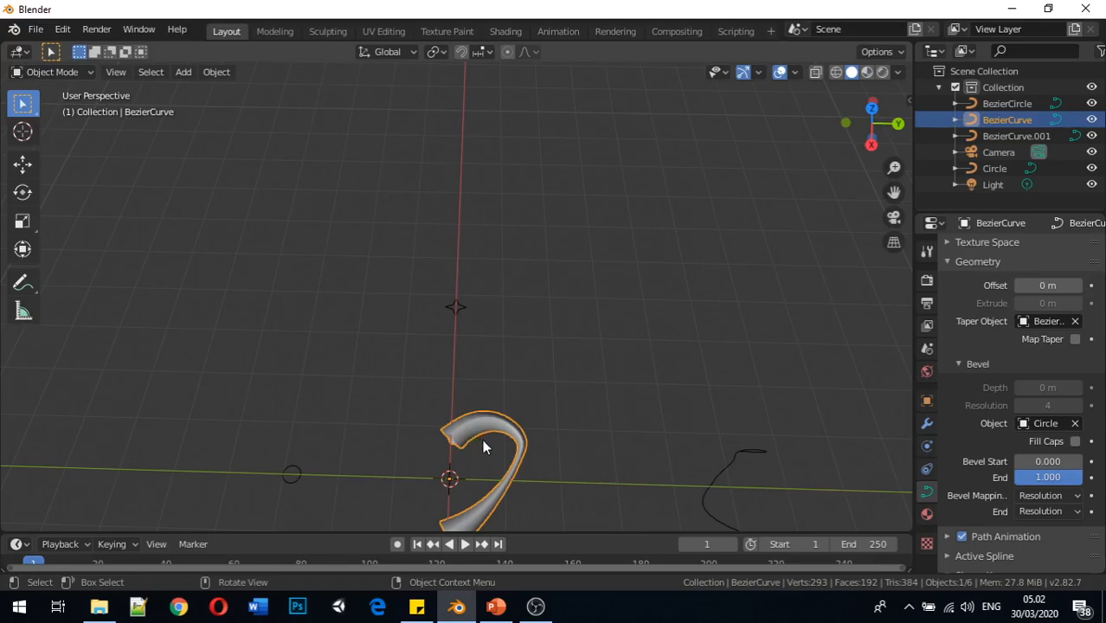
- Try moving the tube's middle control point in Edit Mode, undo the move, and return to Object Mode
key(Tab)
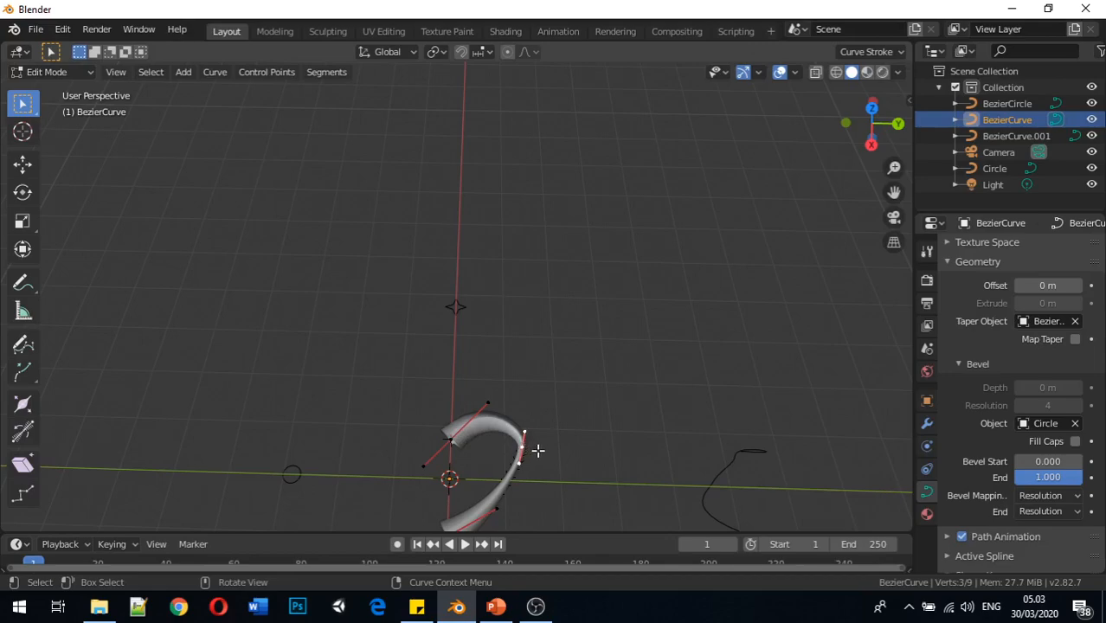
key(g)
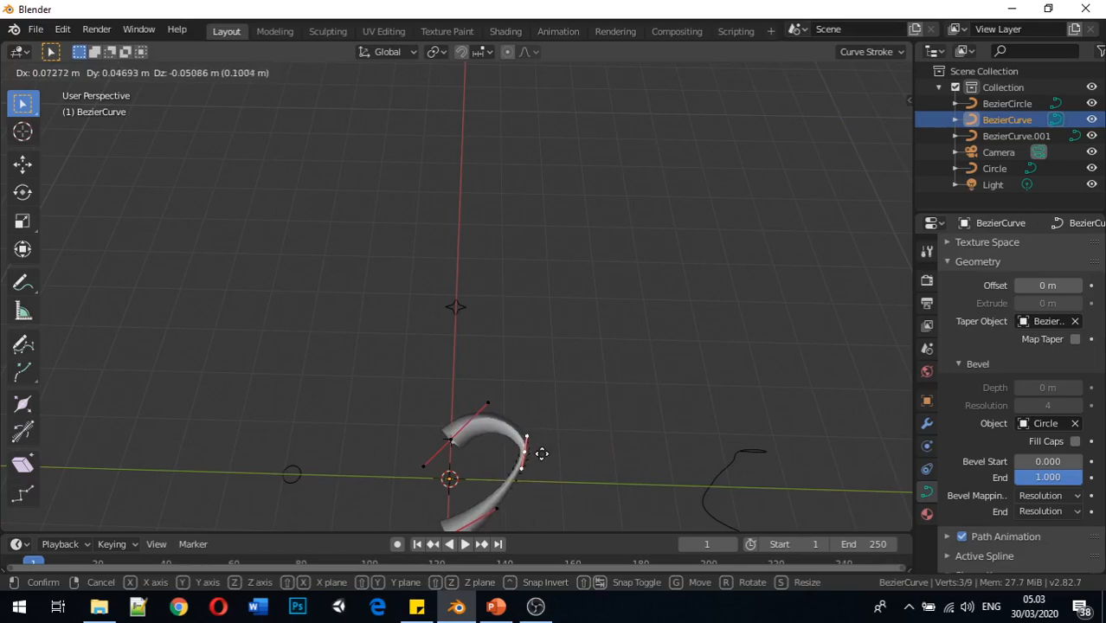
click(546, 453)
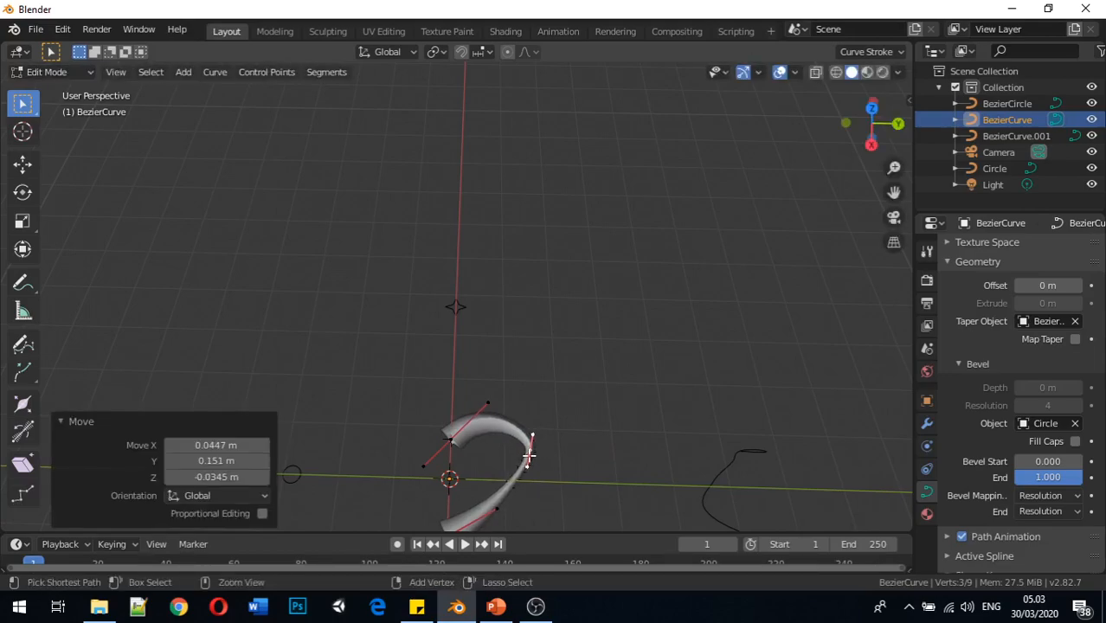
key(ctrl+z)
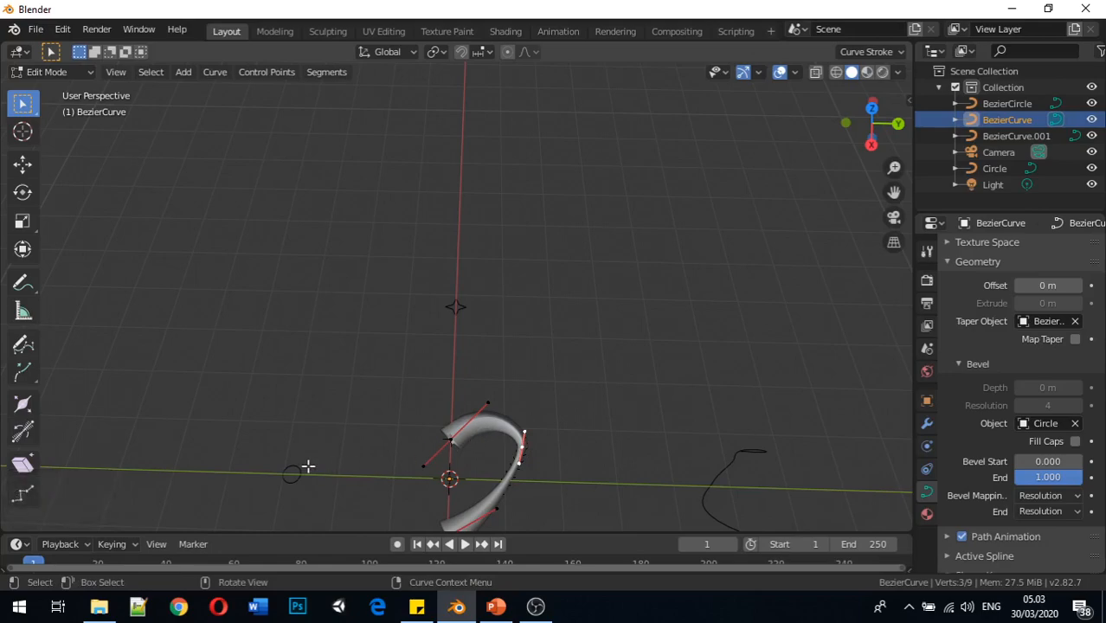
key(Tab)
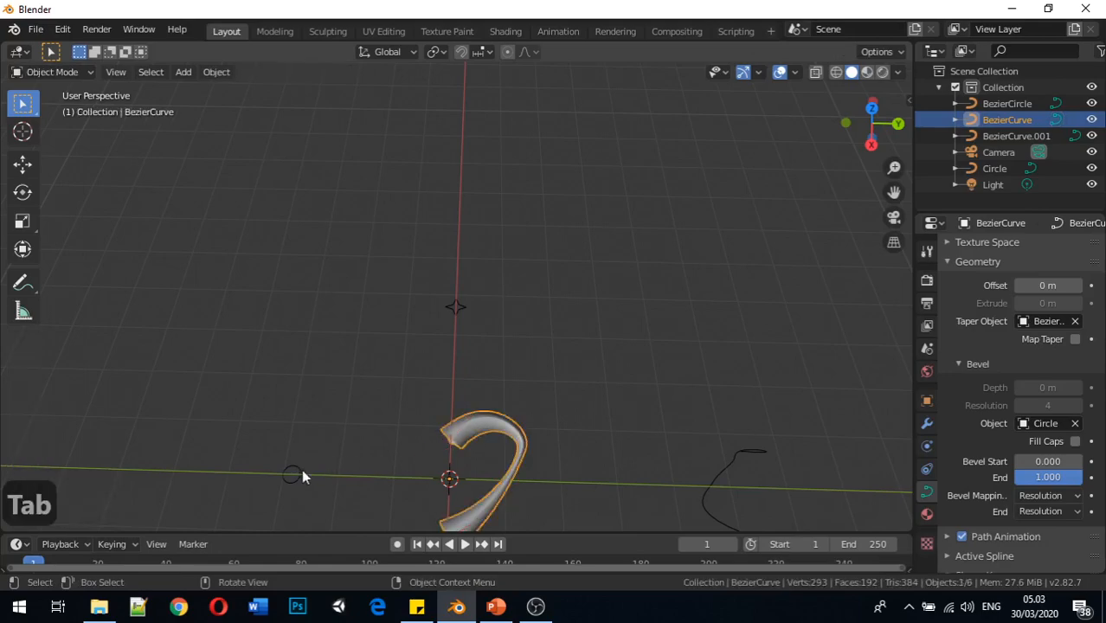
- Scale the star-shaped Circle curve up by about 1.176
click(299, 470)
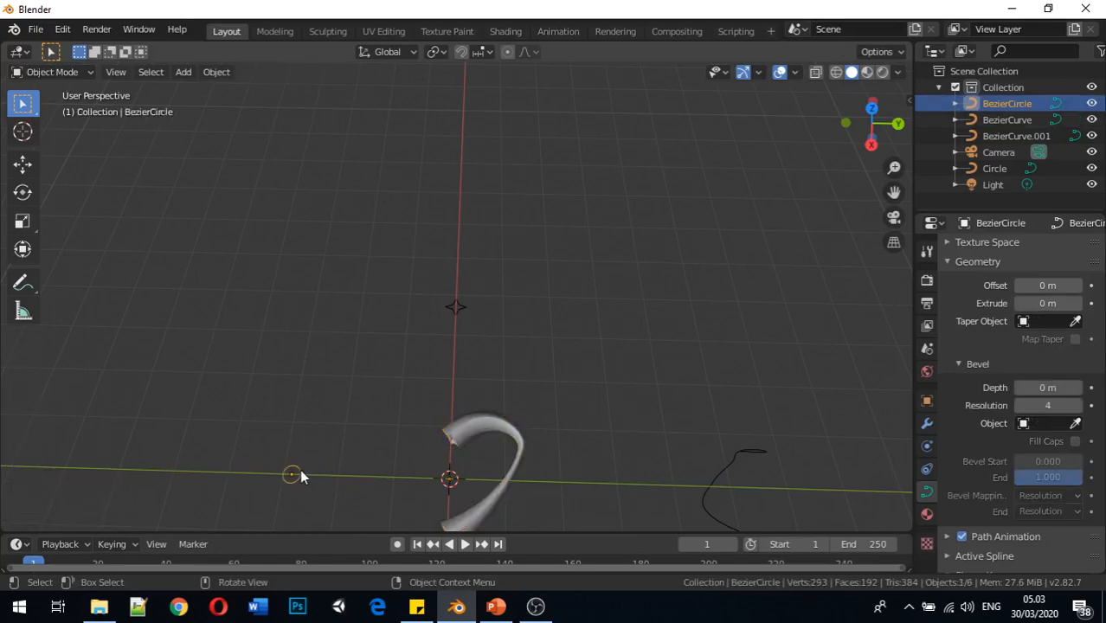
click(455, 305)
key(s)
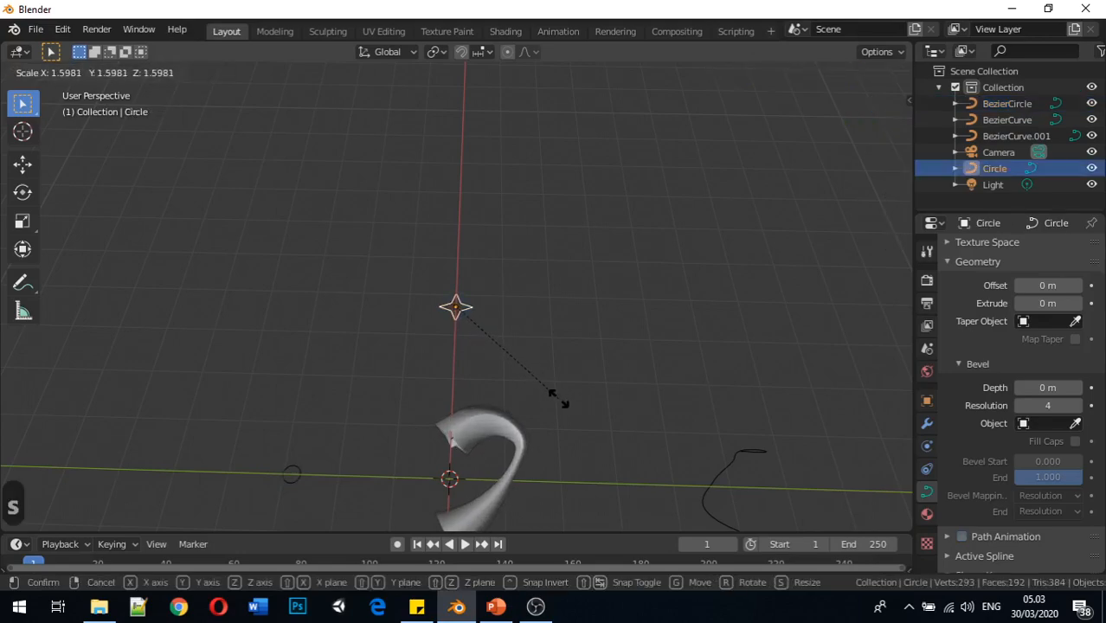
click(517, 395)
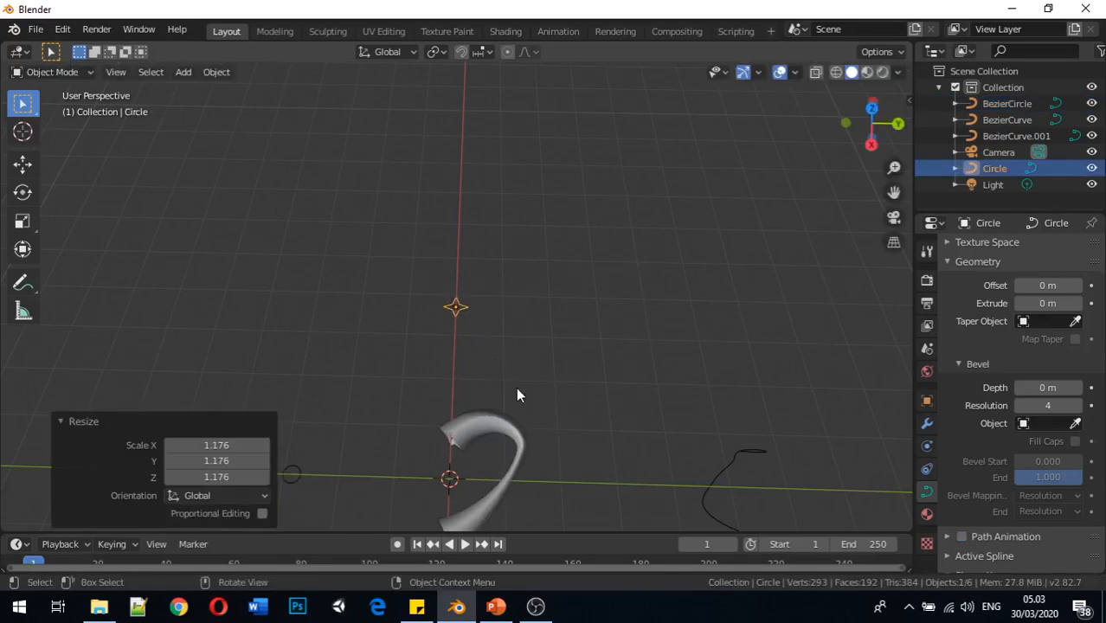
- Move a middle control point of the BezierCurve.001 taper curve about -0.0986 m along Y, and return to Object Mode
click(711, 487)
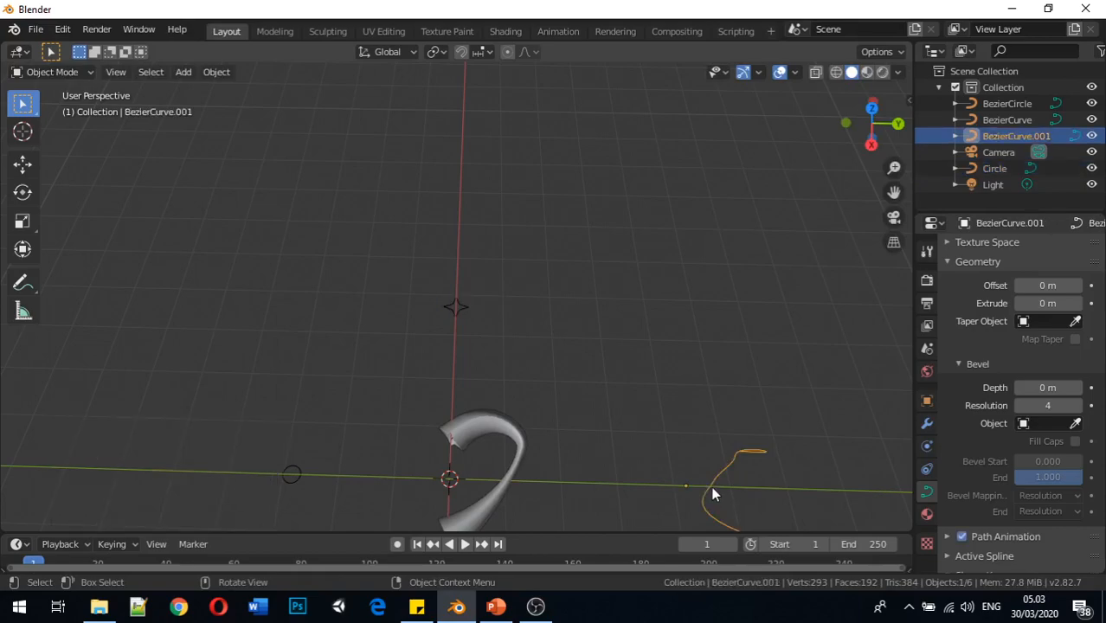
key(Tab)
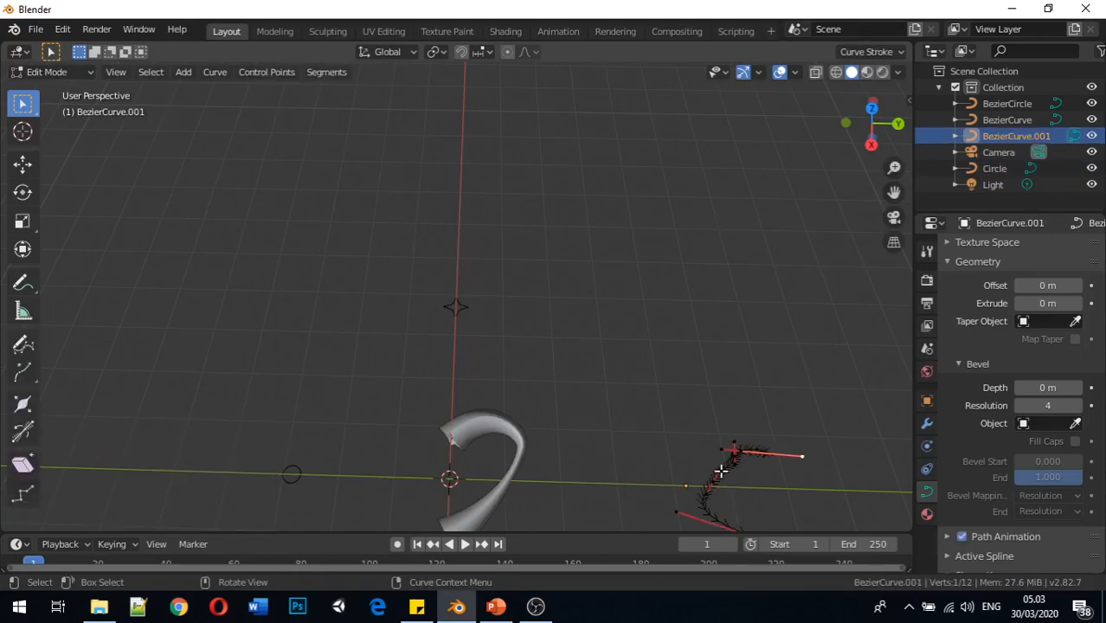
click(722, 481)
key(g)
key(y)
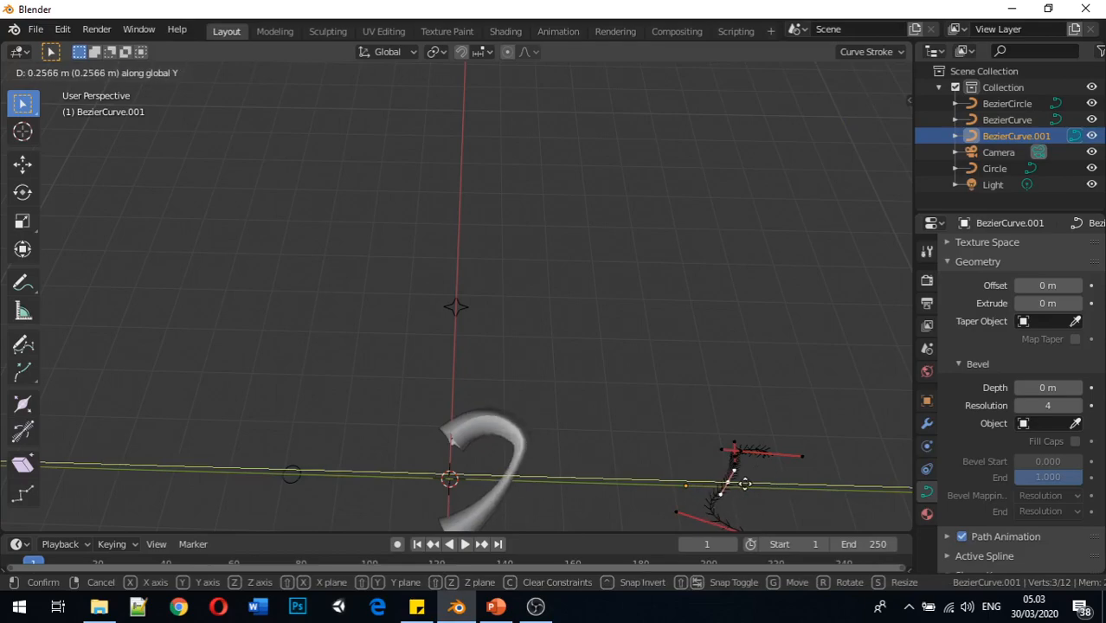
click(723, 481)
middle_drag(610, 474, 605, 444)
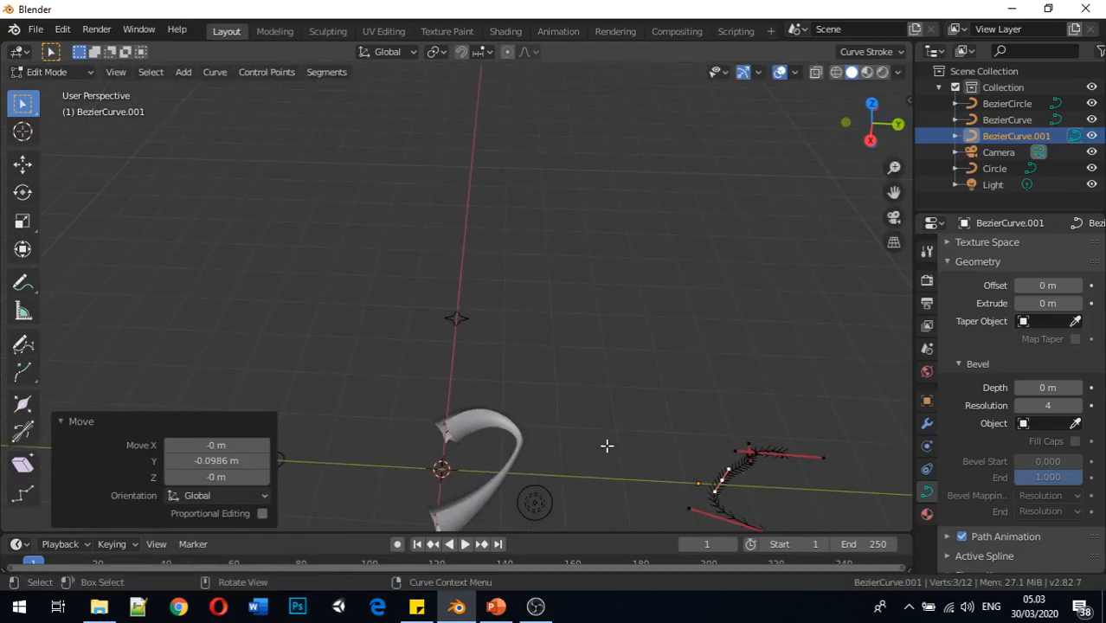
key(Tab)
- Convert the BezierCurve tube to a mesh
click(488, 425)
middle_drag(476, 452, 485, 419)
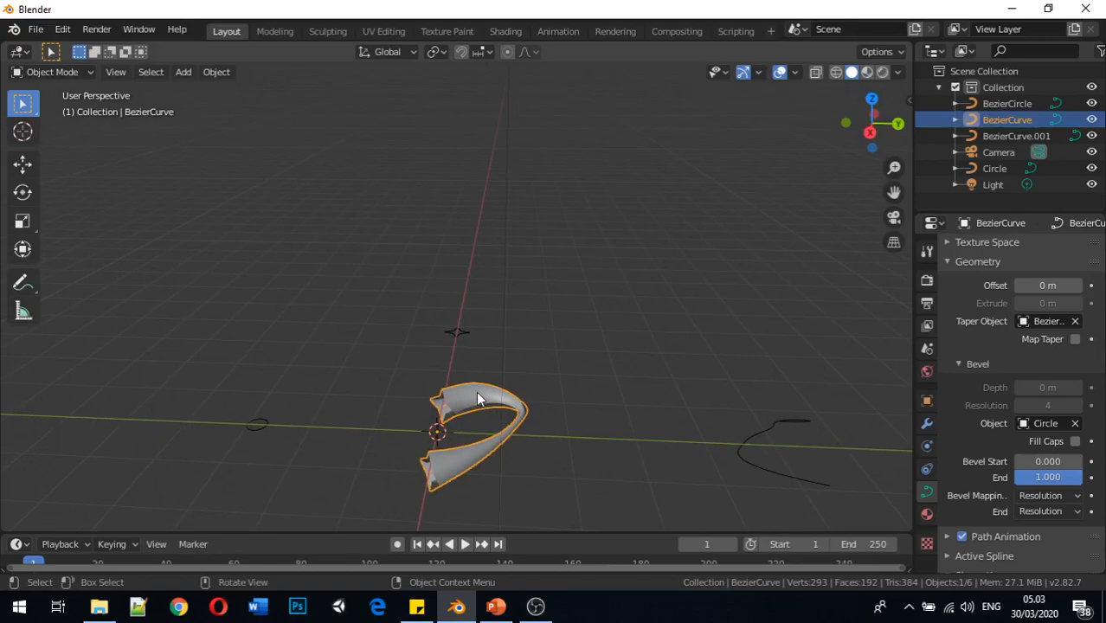
middle_drag(424, 432, 412, 435)
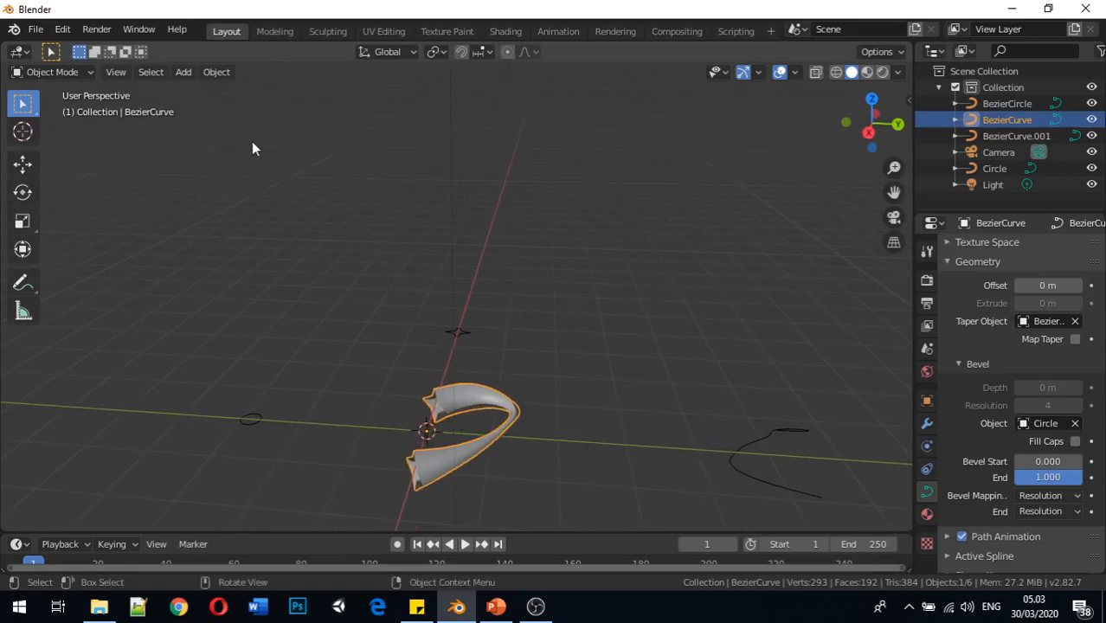
click(214, 74)
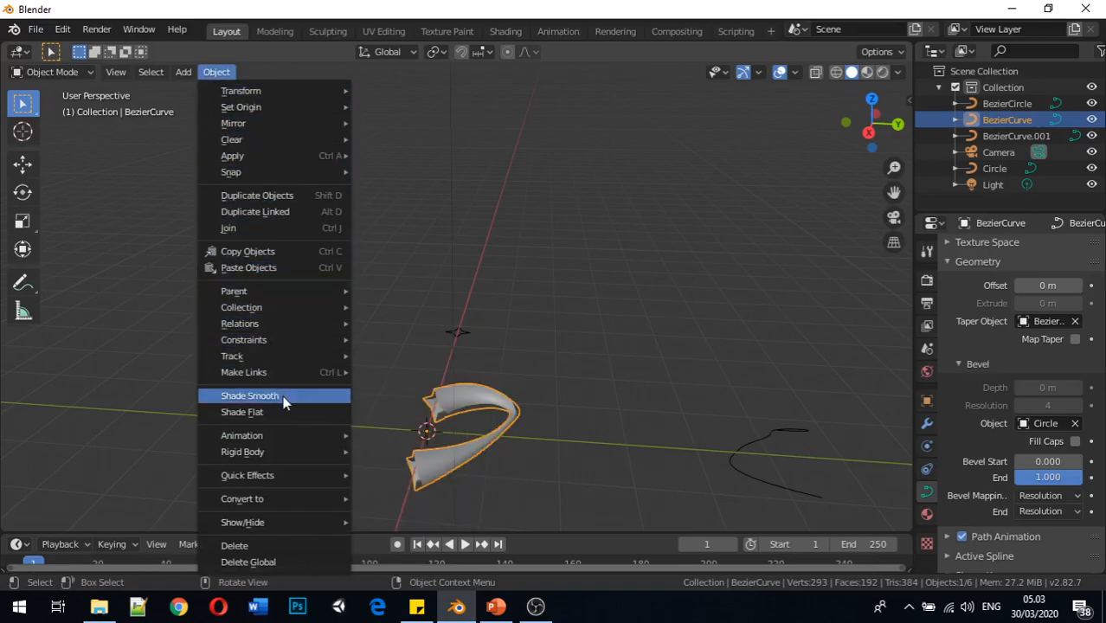
mouse_move(314, 495)
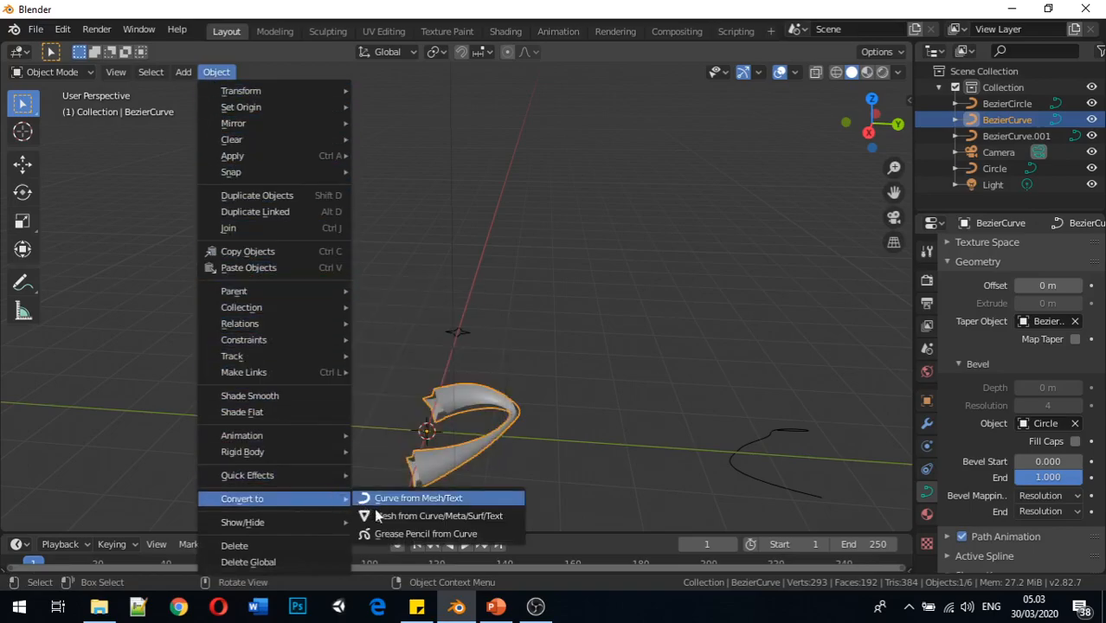
click(408, 519)
- Examine the converted tube's star-shaped ends in Object Mode and its mesh vertices in Edit Mode
middle_drag(436, 490, 515, 455)
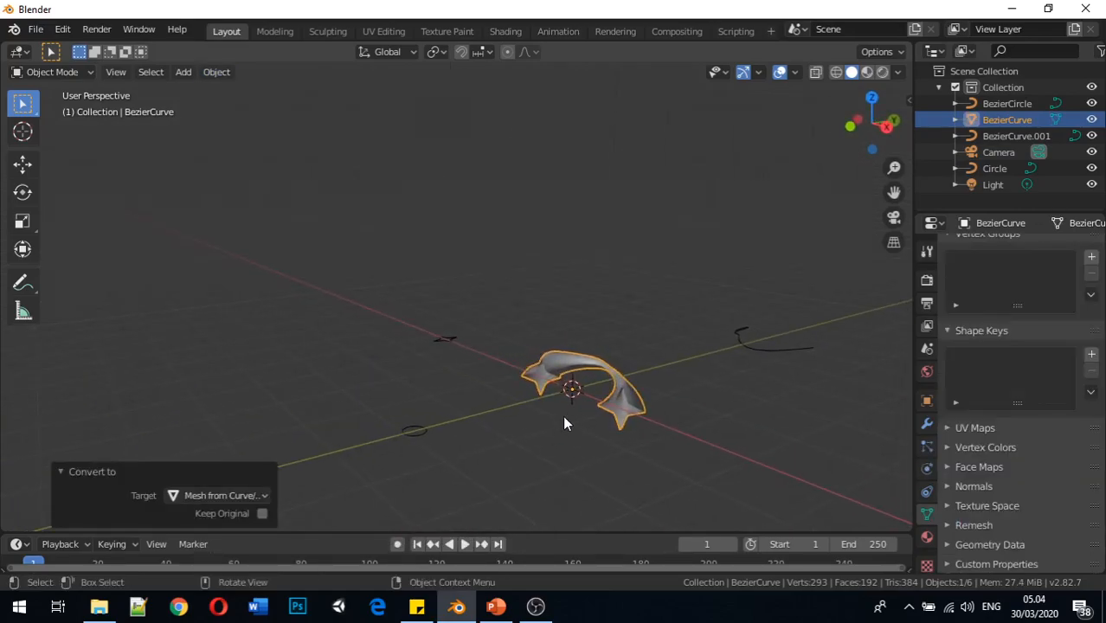
scroll(567, 417, up, 5)
scroll(646, 447, down, 4)
middle_drag(646, 448, 721, 434)
middle_drag(575, 403, 536, 461)
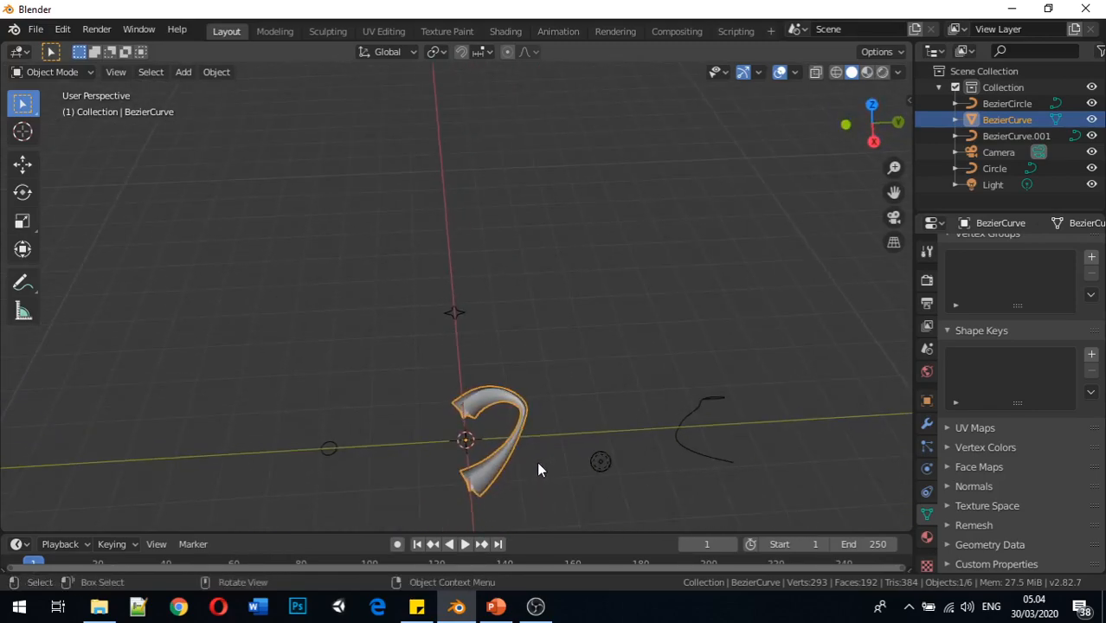
key(Tab)
scroll(524, 451, up, 2)
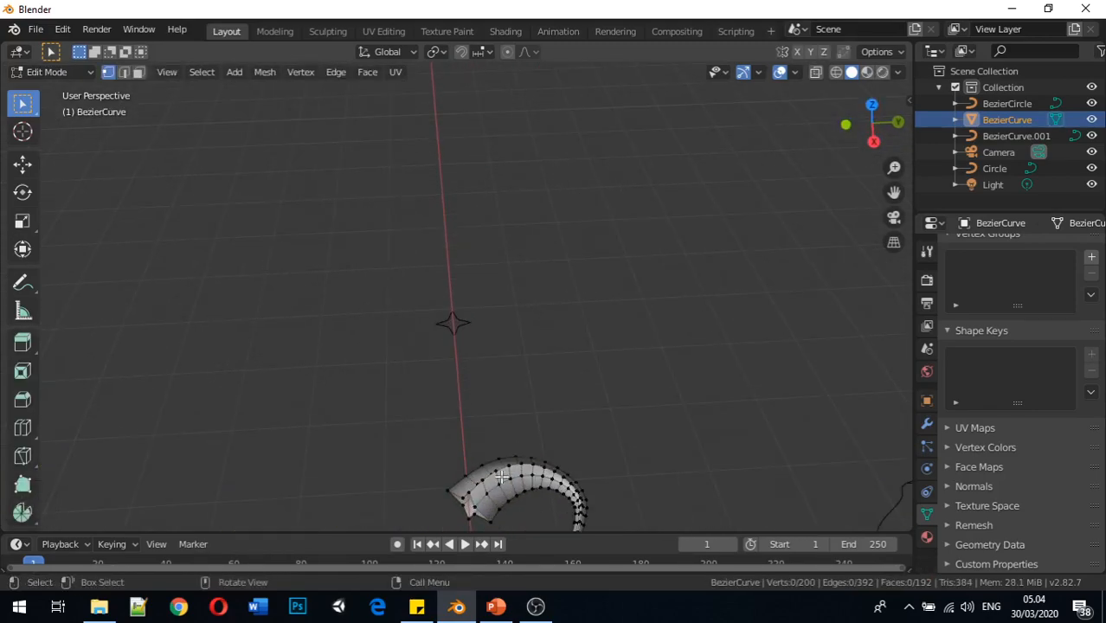
middle_drag(468, 497, 511, 431)
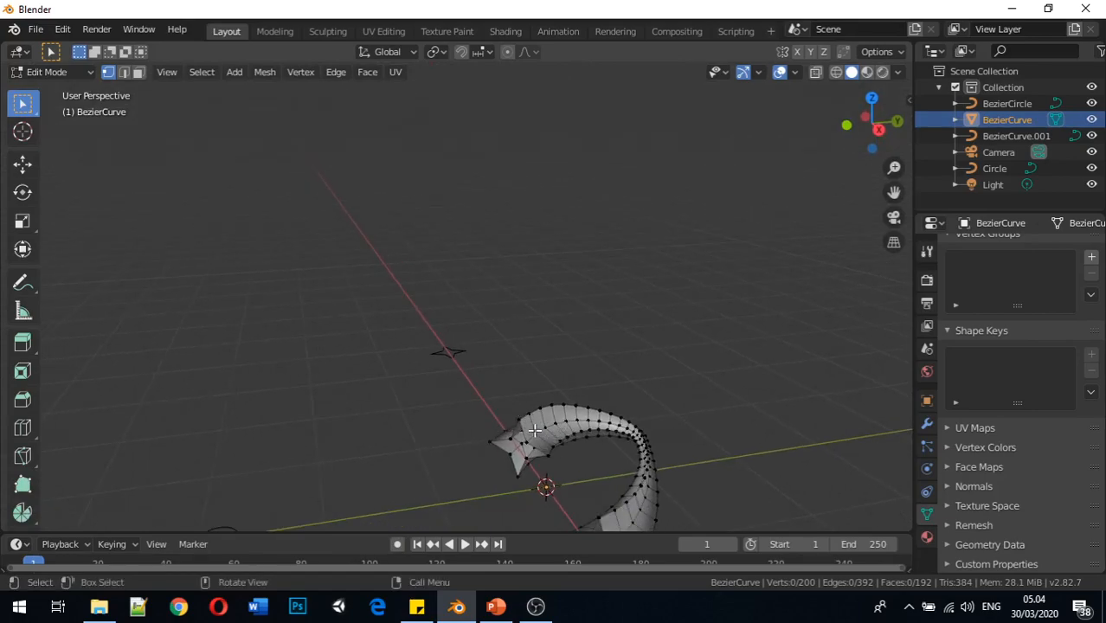
- Try moving a single vertex on the upper part of the tube mesh, undo the move, and return to Object Mode
middle_drag(584, 425, 522, 468)
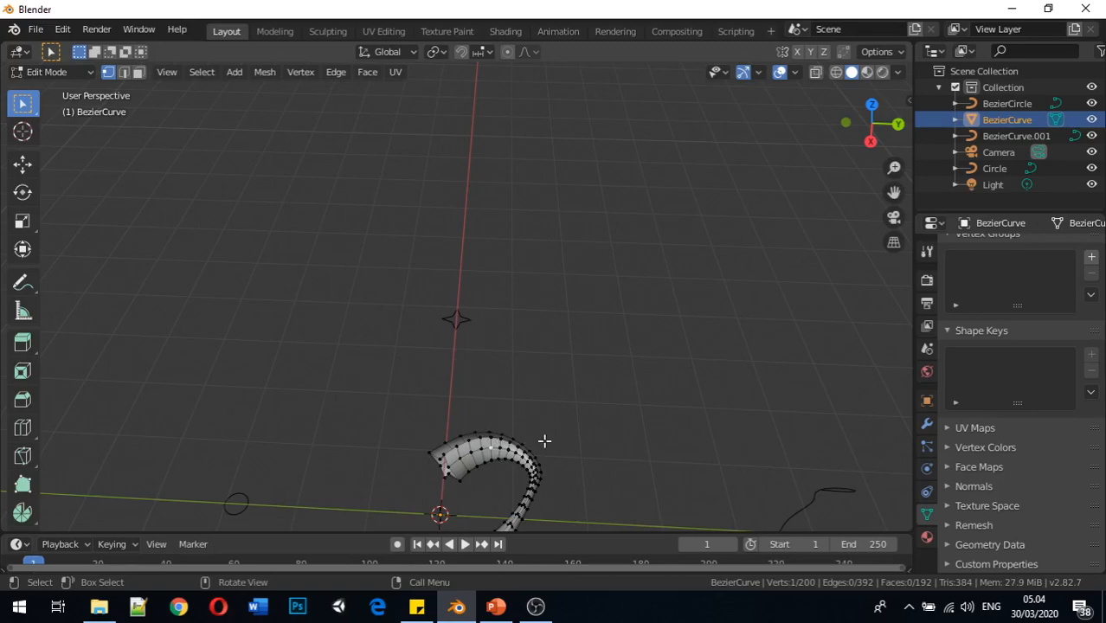
key(g)
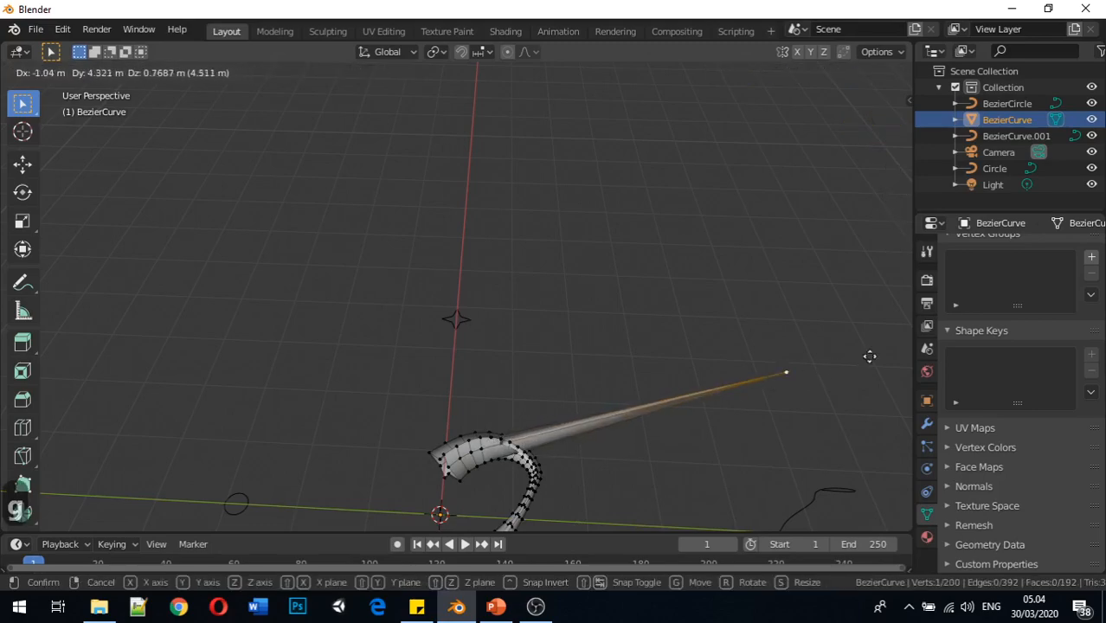
click(560, 427)
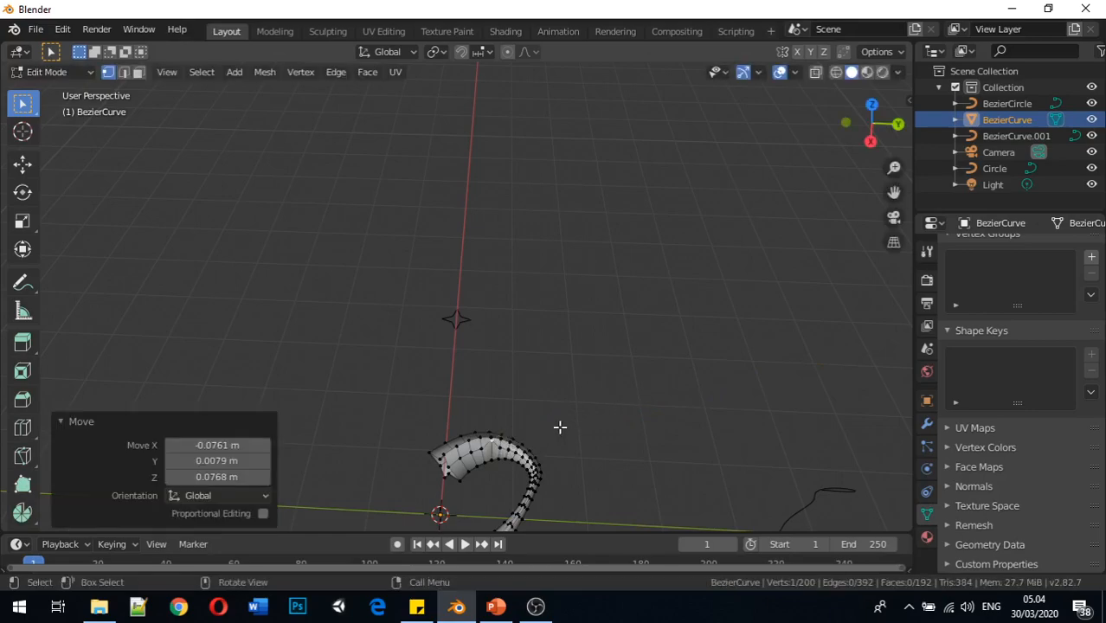
key(ctrl+z)
middle_drag(558, 433, 464, 450)
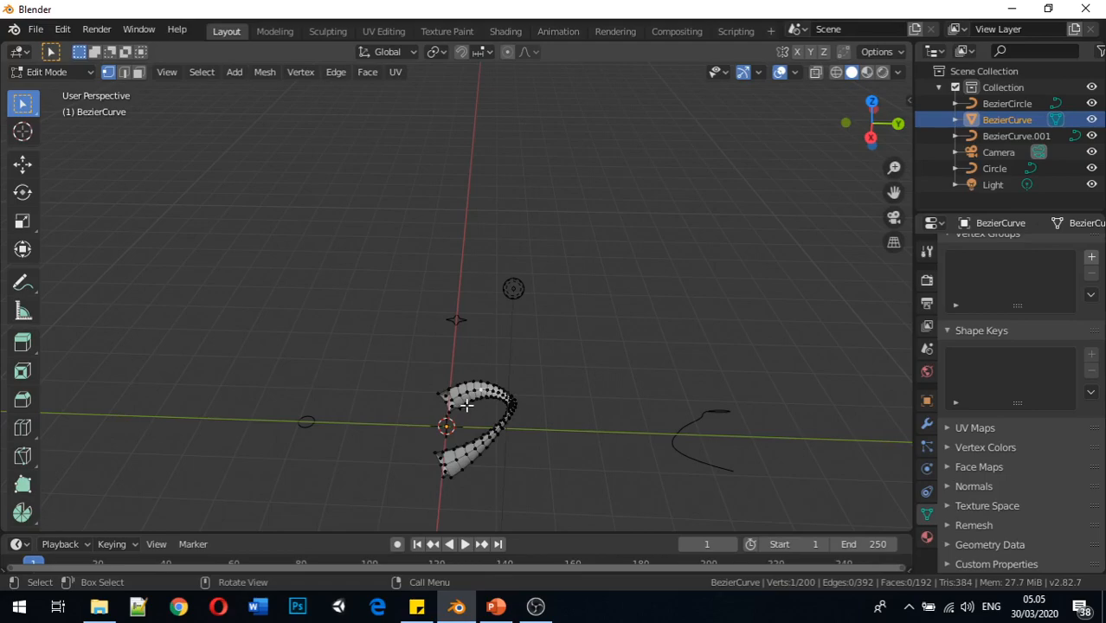
key(Tab)
middle_drag(462, 407, 473, 487)
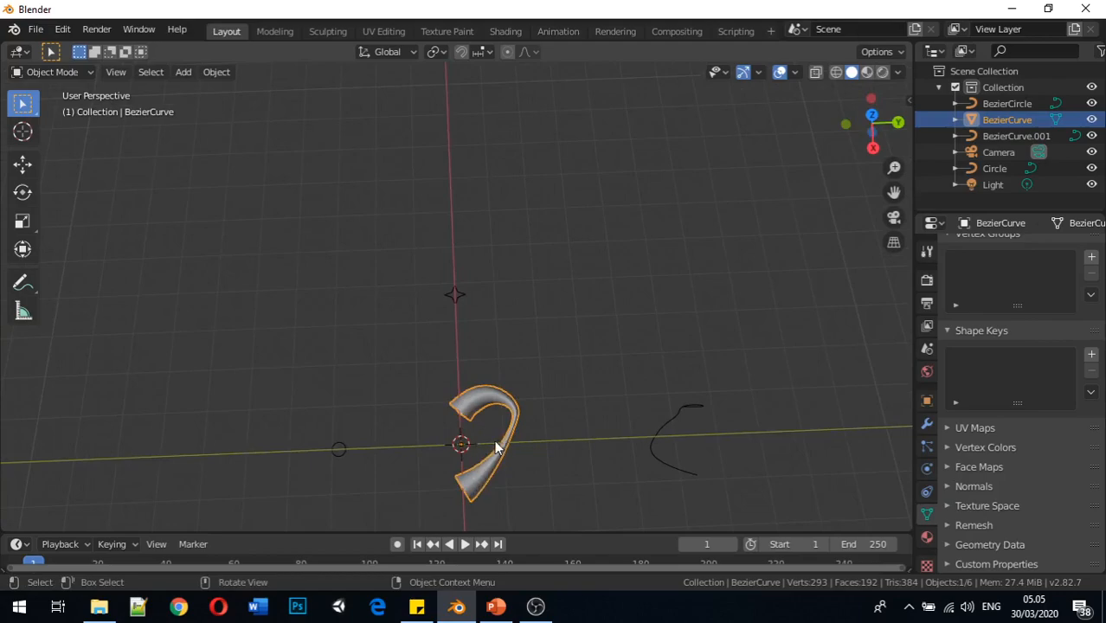
scroll(491, 448, up, 1)
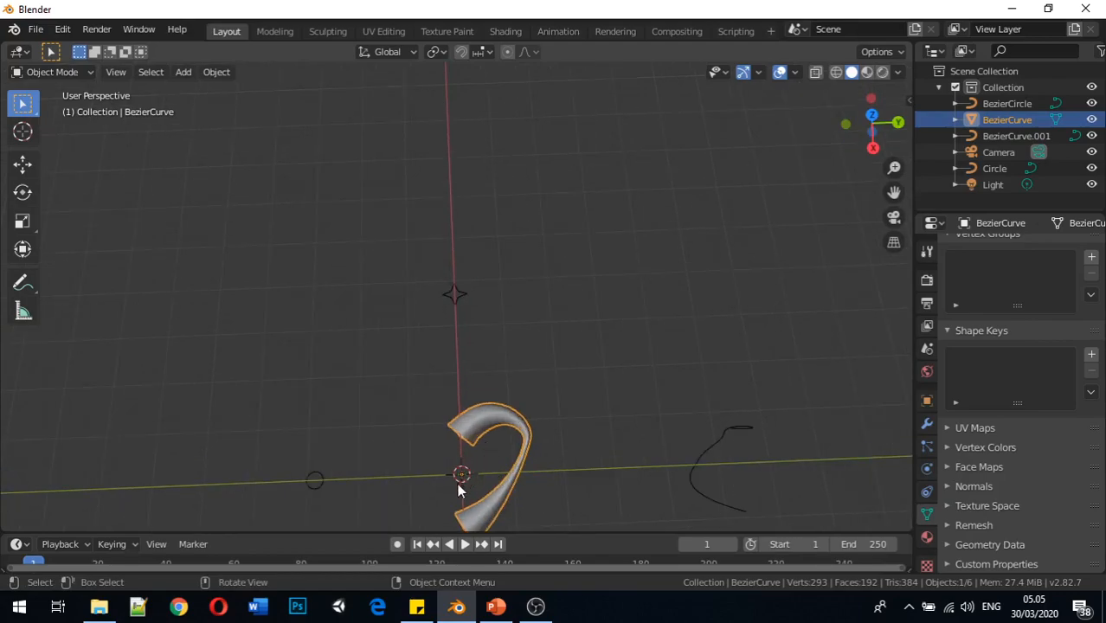
middle_drag(427, 483, 424, 447)
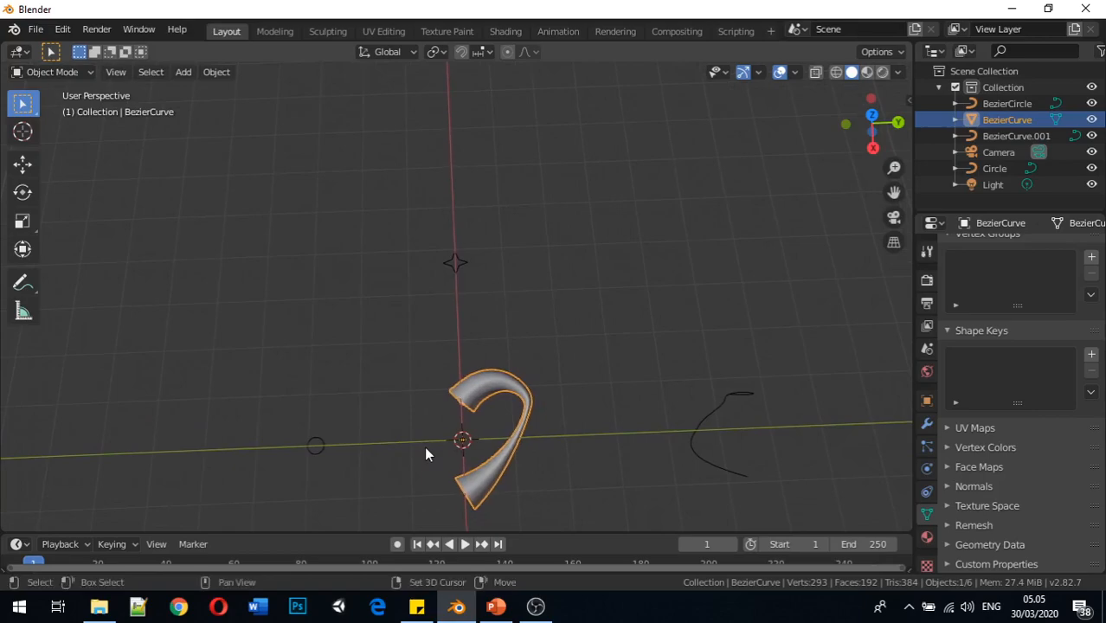